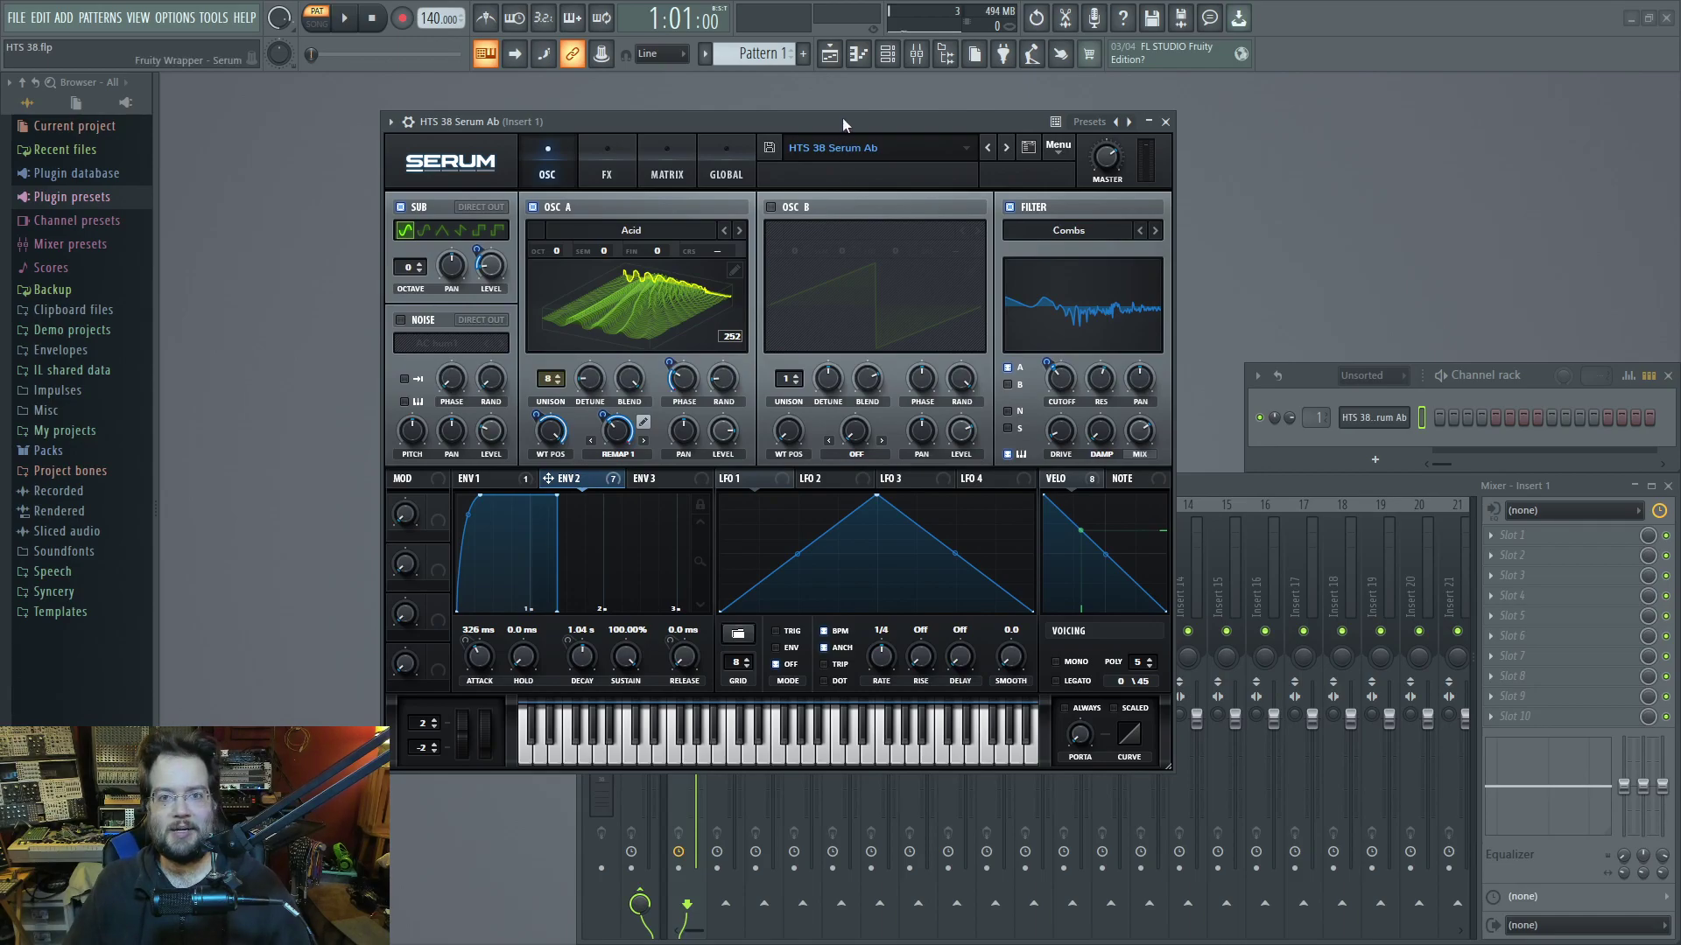
# Compare Serum's global unison settings with the oscillator page and audition the pad
pyautogui.moveTo(841, 117); pyautogui.dragTo(873, 124)
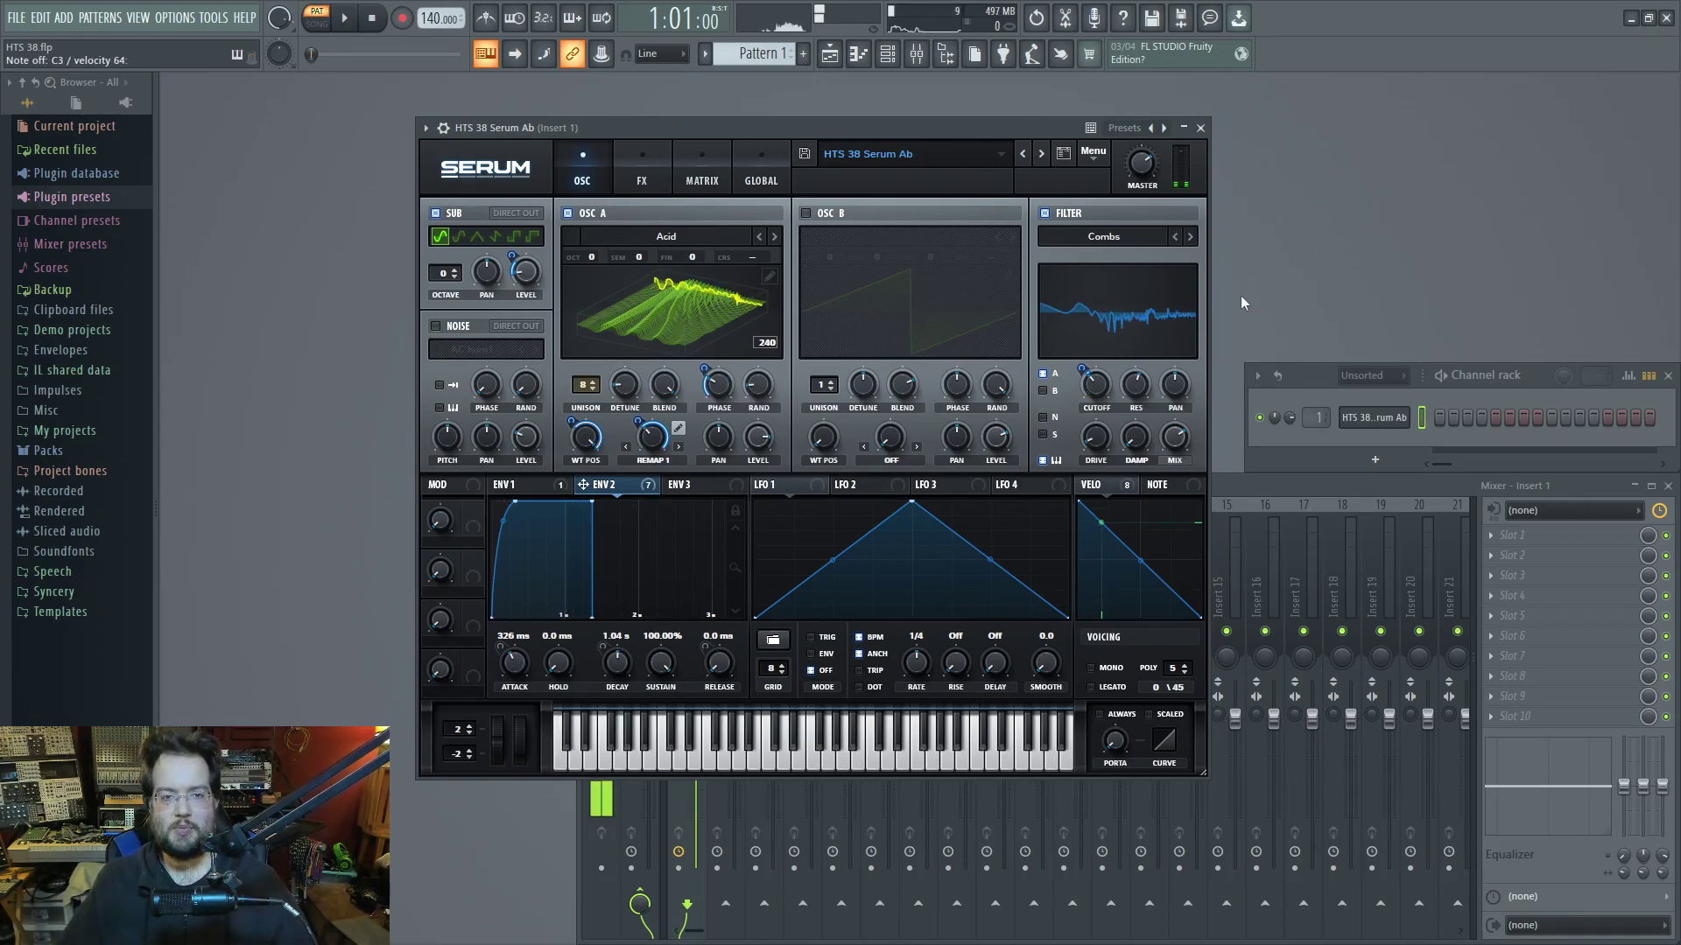
pyautogui.click(760, 179)
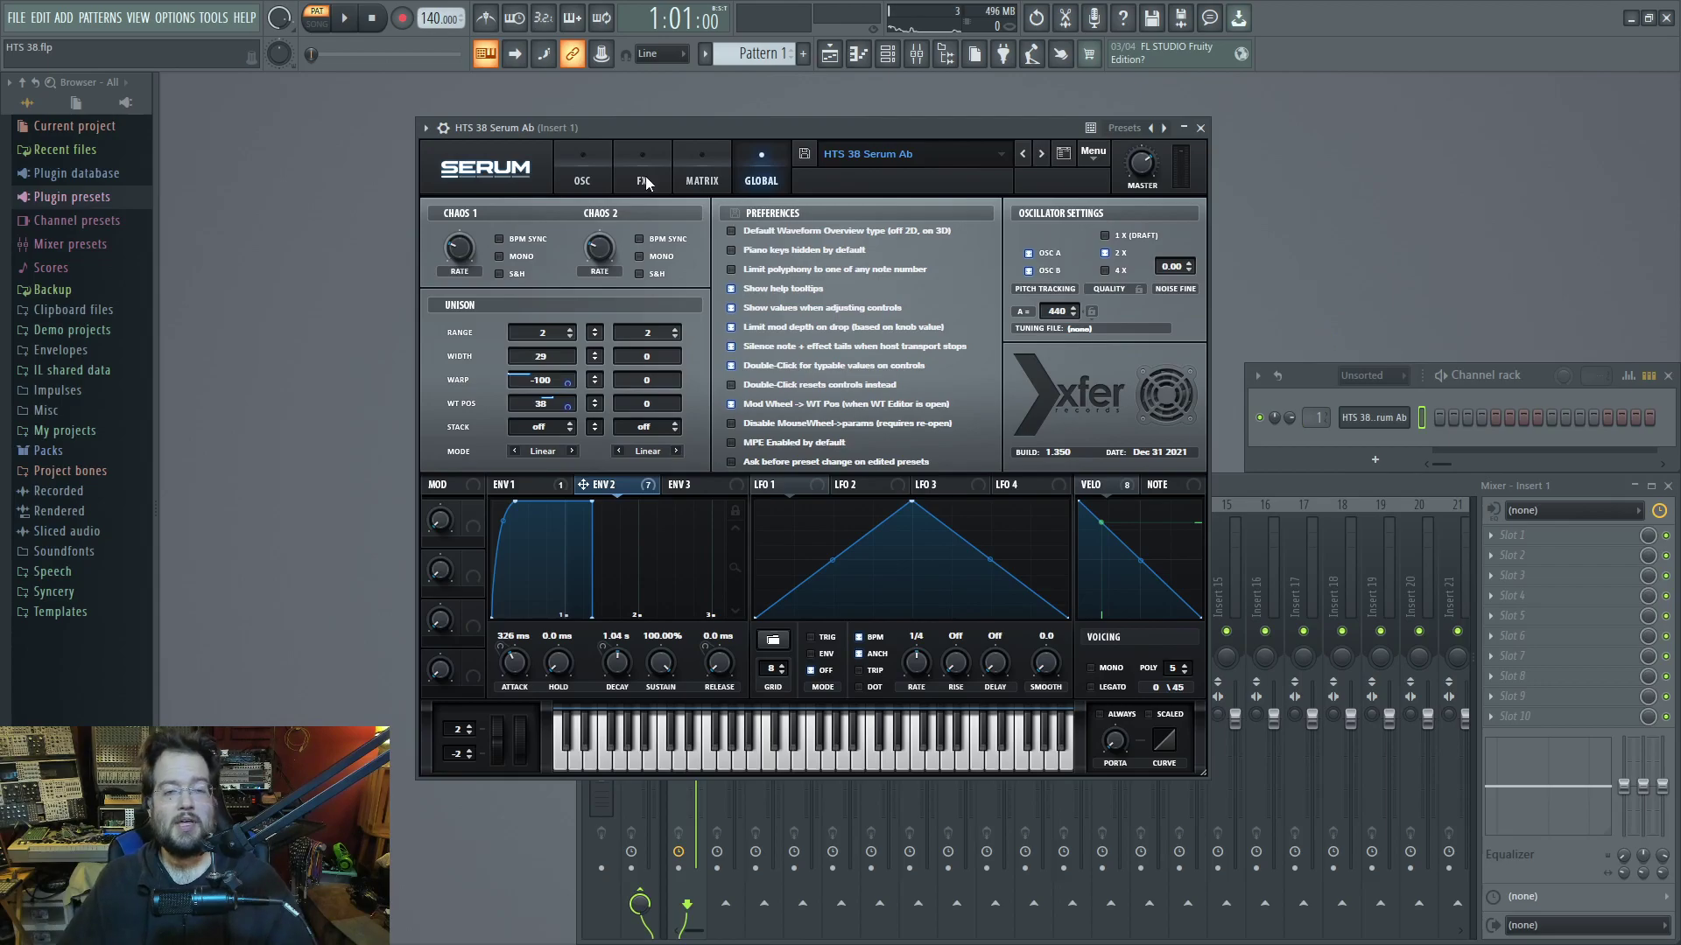
pyautogui.click(589, 180)
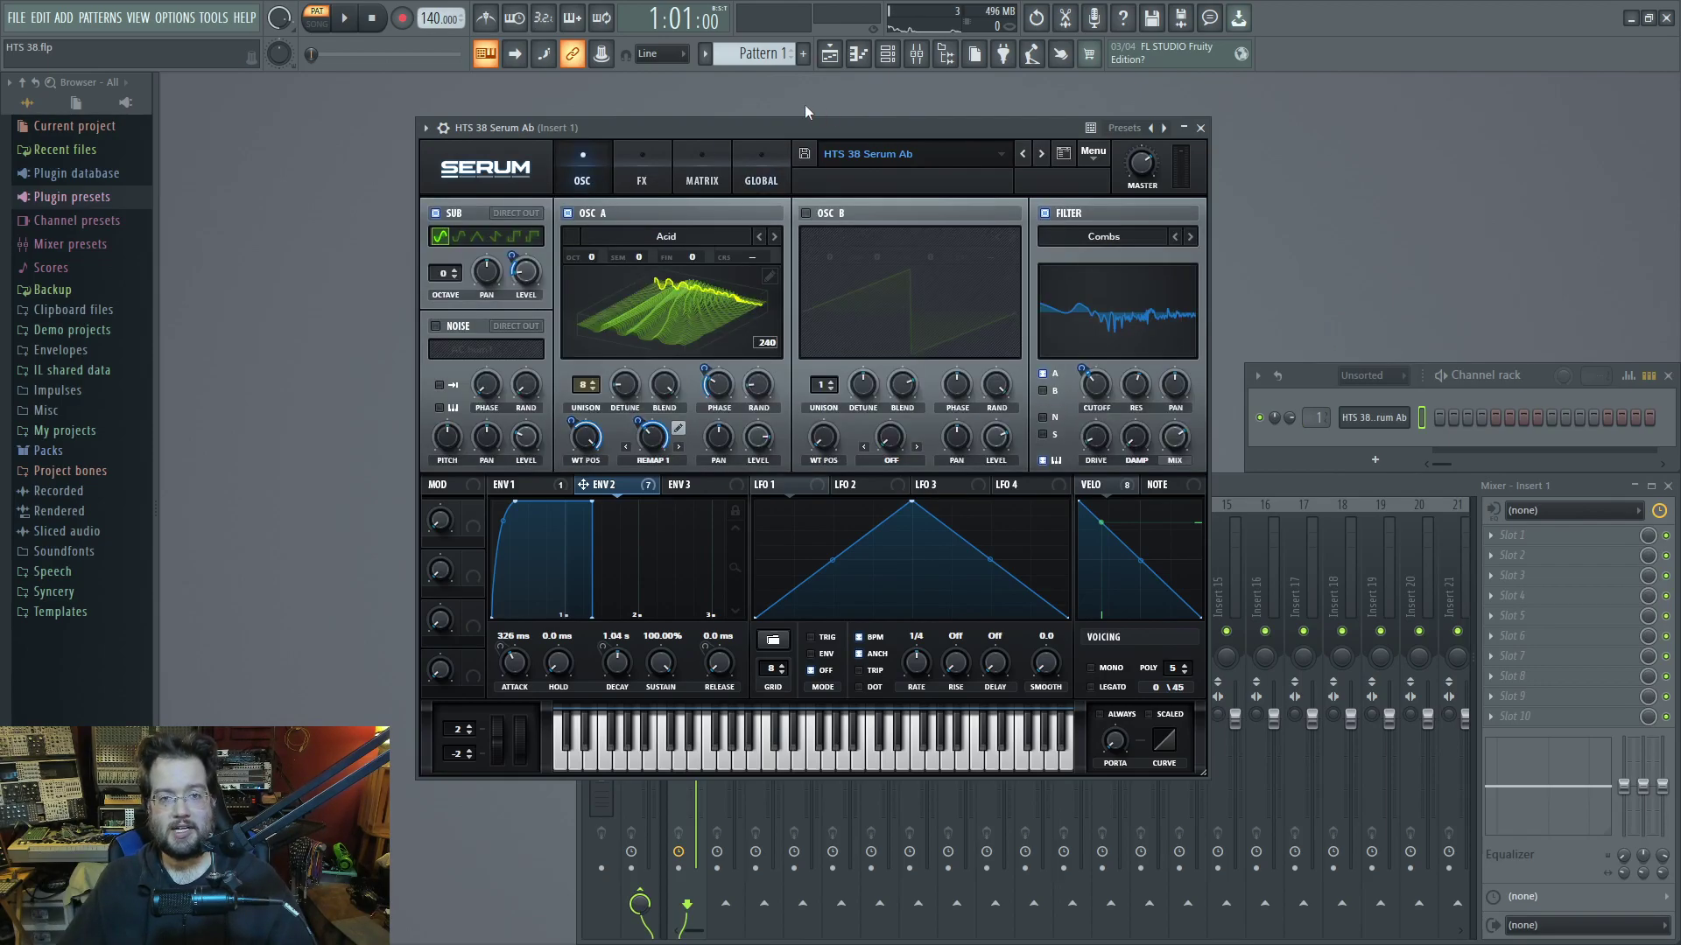
pyautogui.moveTo(791, 129); pyautogui.dragTo(811, 126)
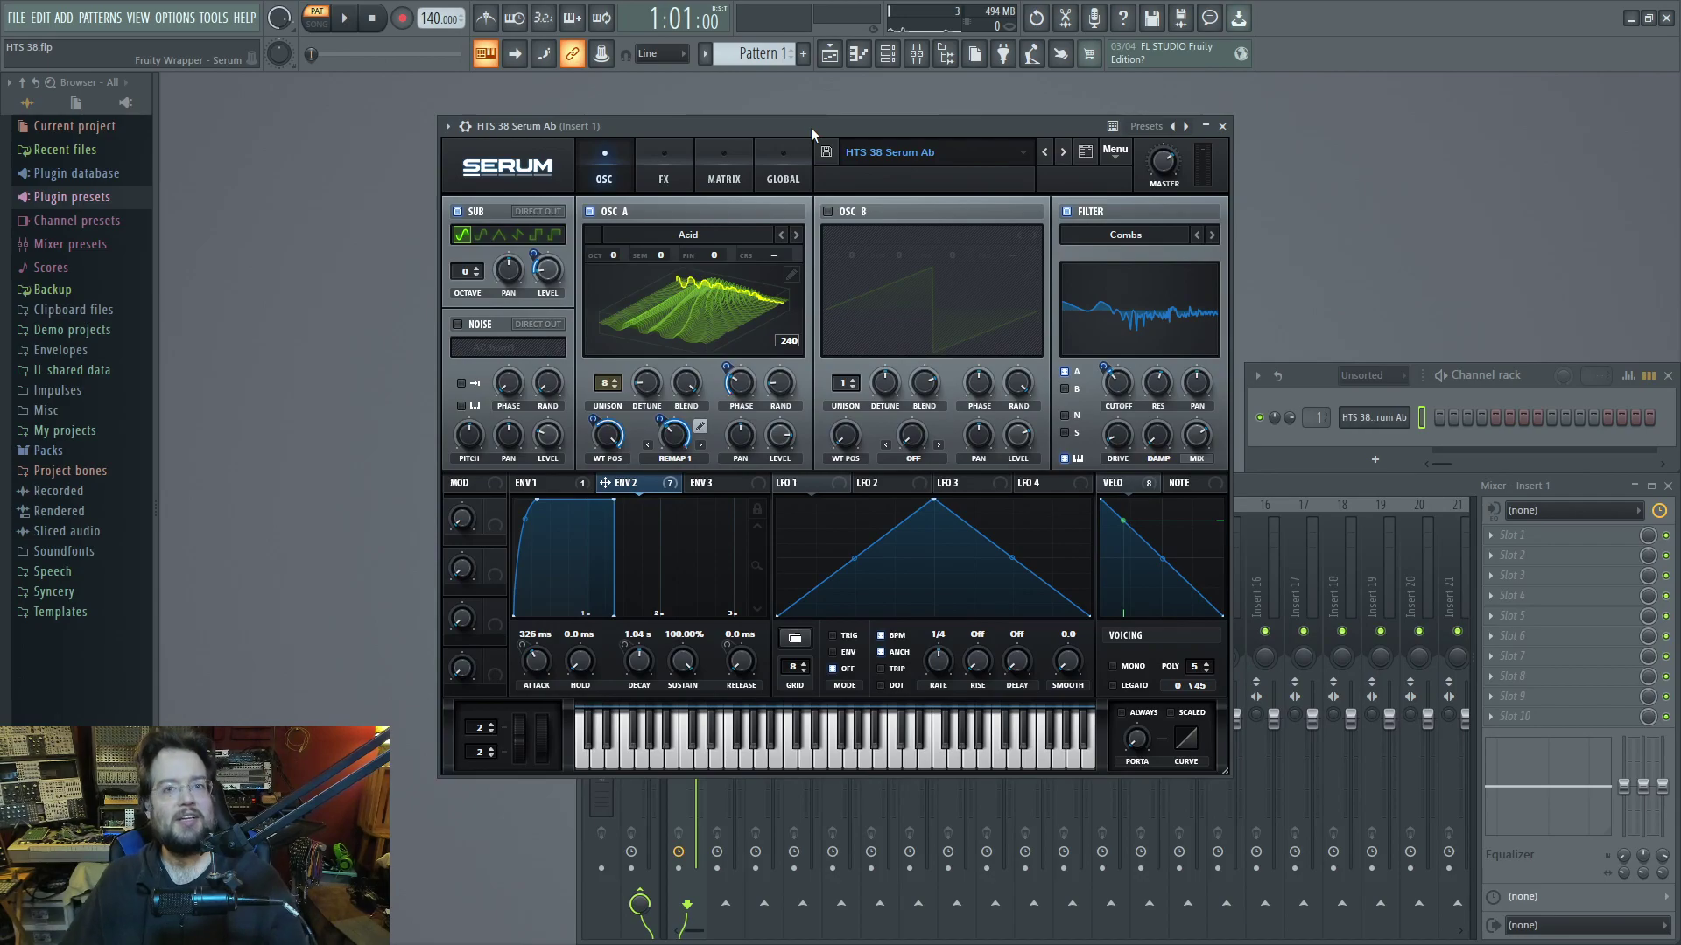
pyautogui.click(783, 164)
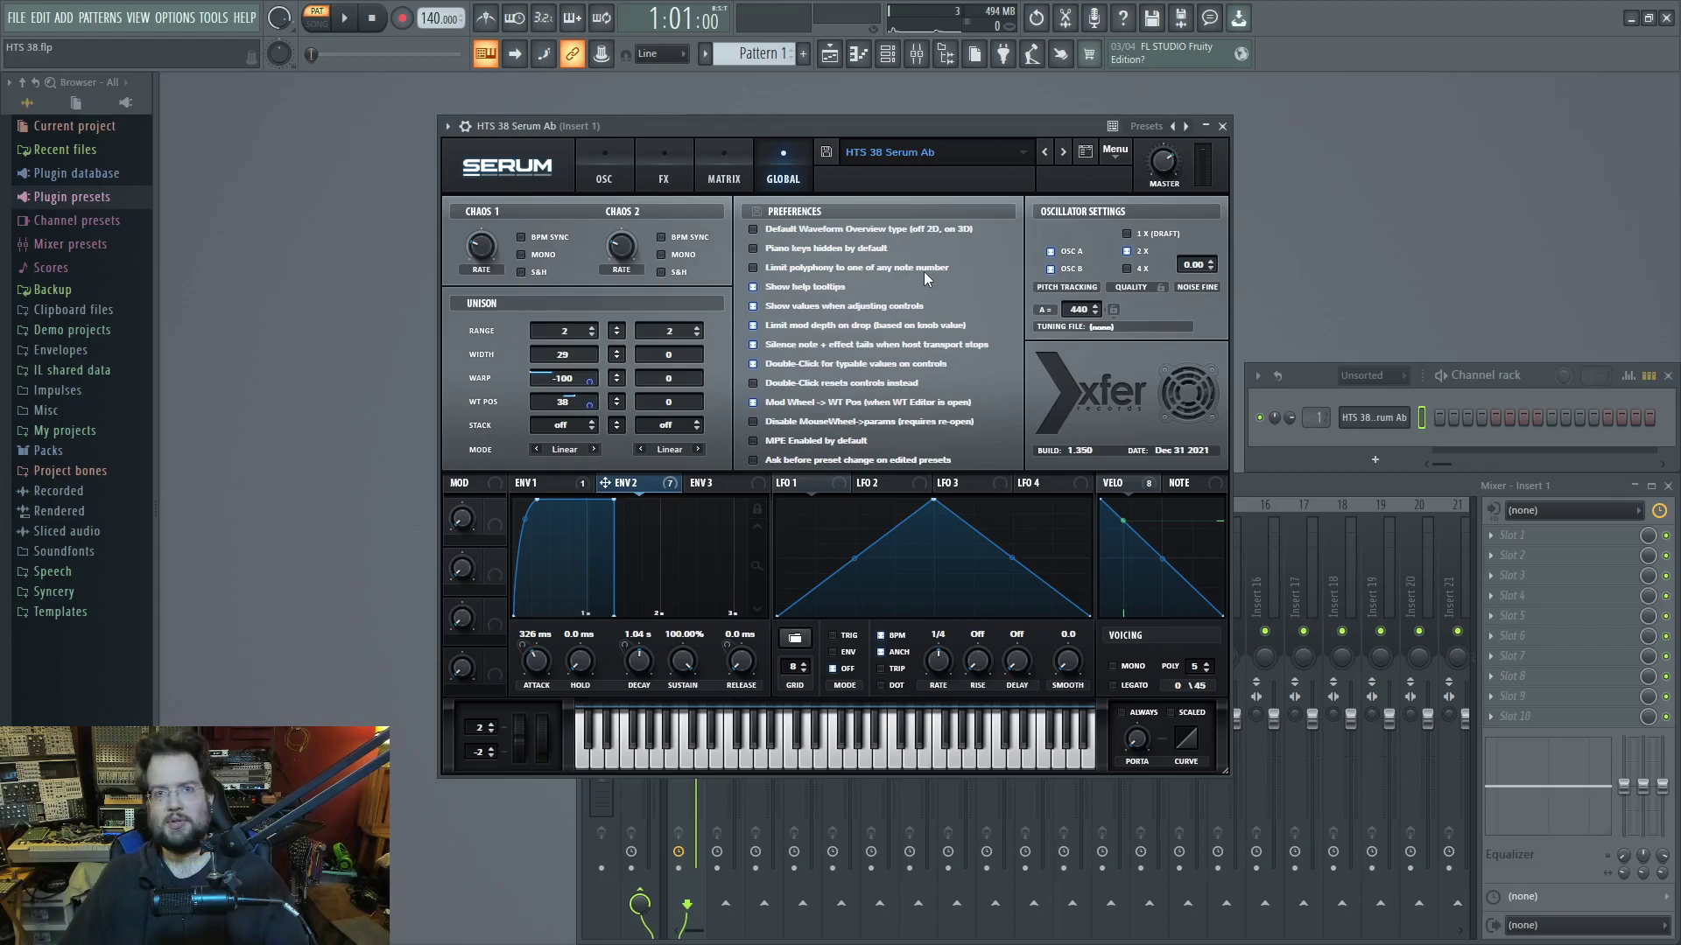
pyautogui.click(791, 742)
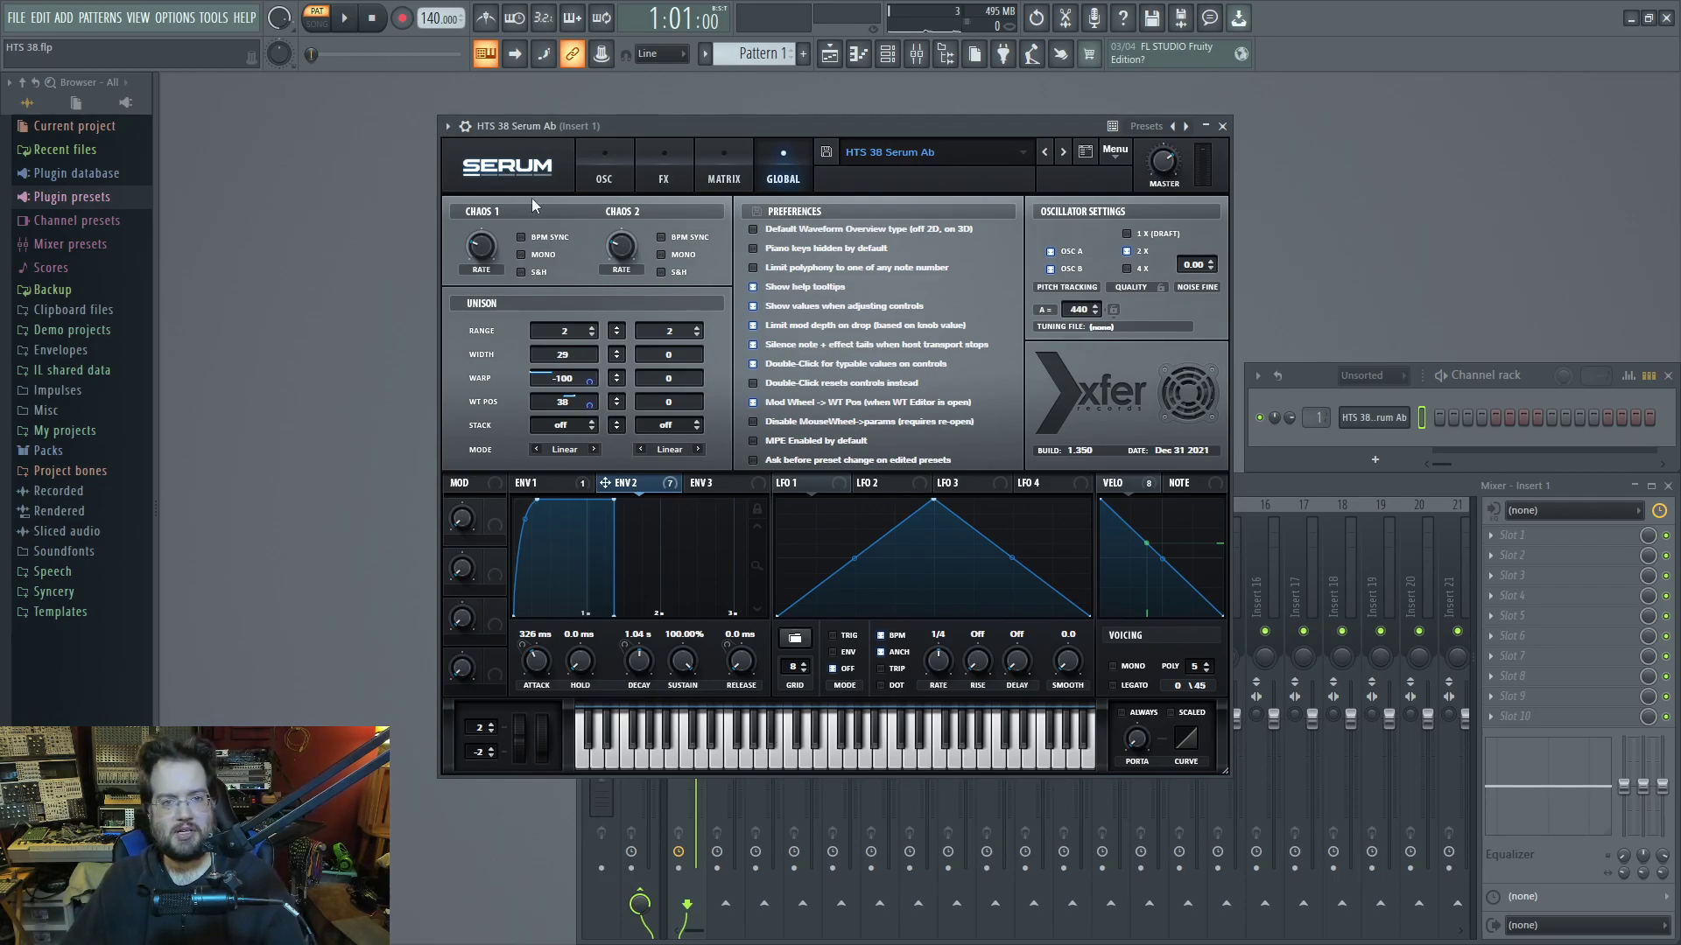
pyautogui.click(602, 177)
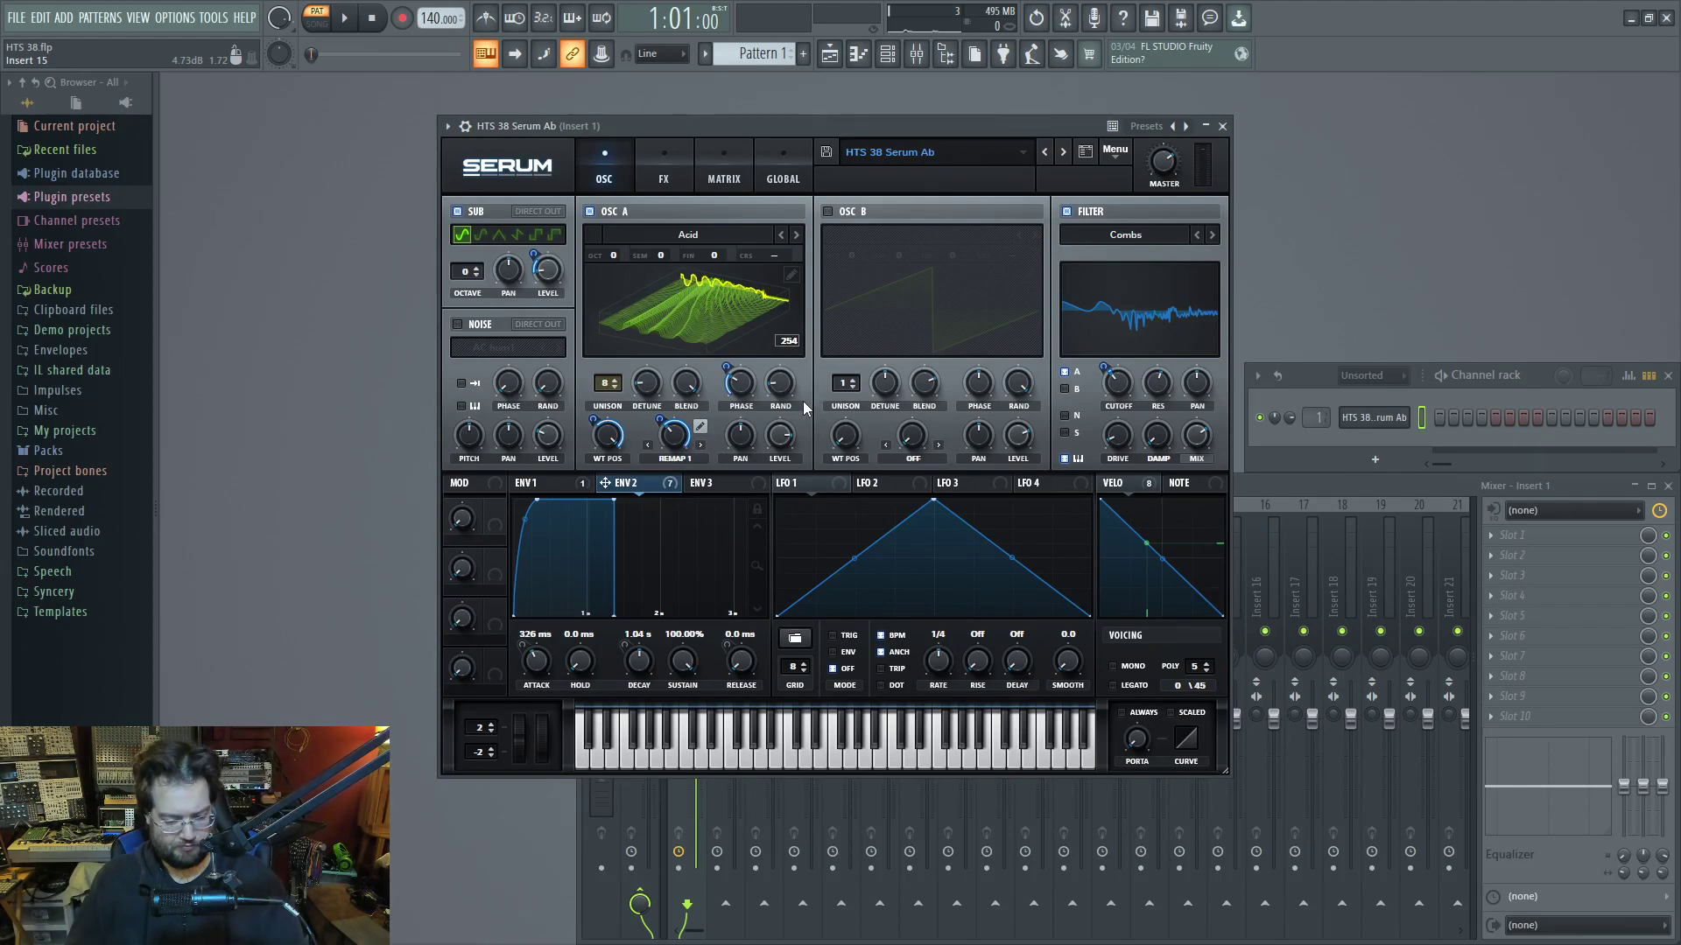
pyautogui.click(764, 738)
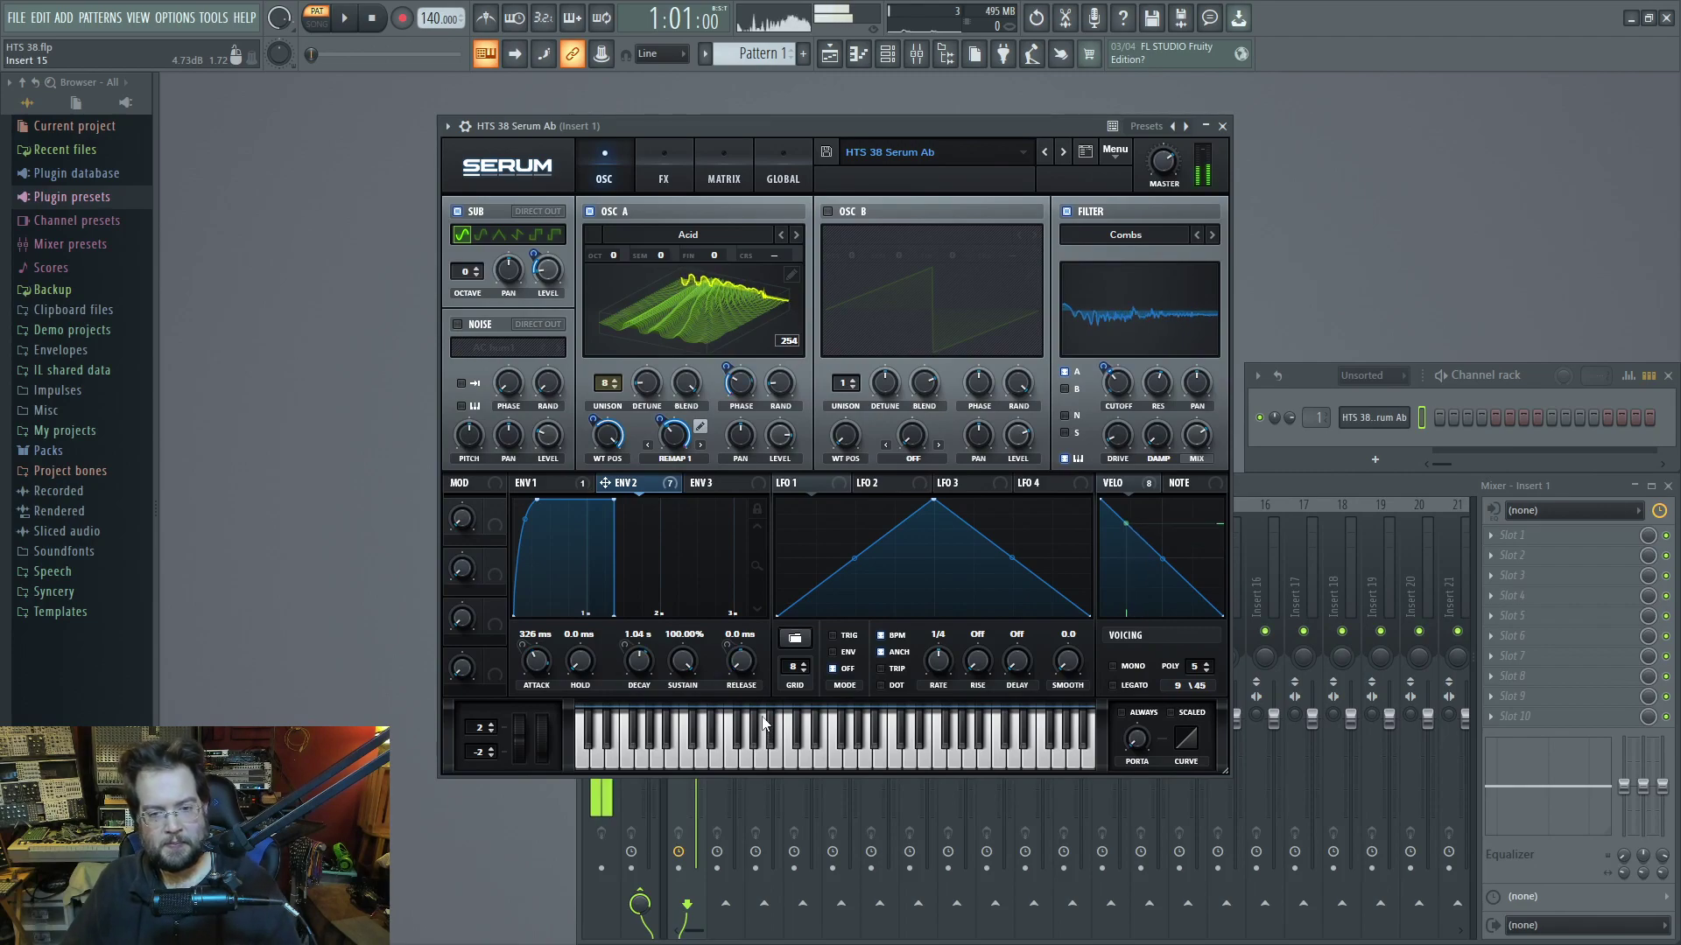
pyautogui.click(762, 743)
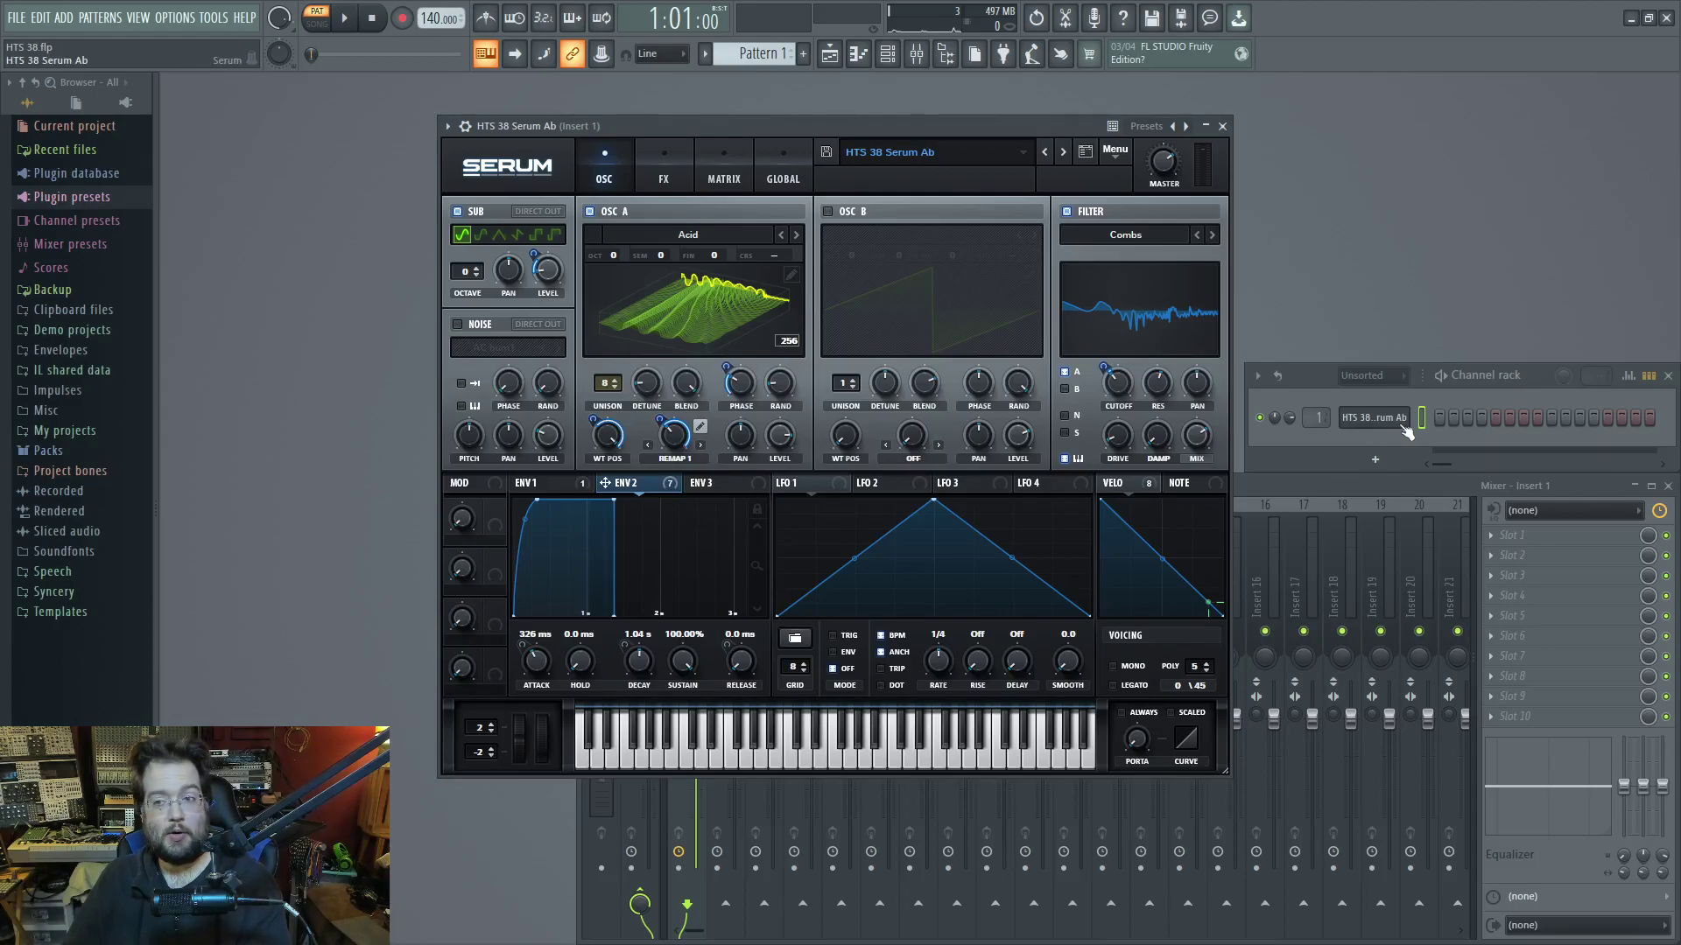
# Draw three same-pitch notes in the pad's piano roll, lowering the second and third velocities
pyautogui.rightClick(1374, 416)
pyautogui.click(1440, 419)
pyautogui.click(290, 519)
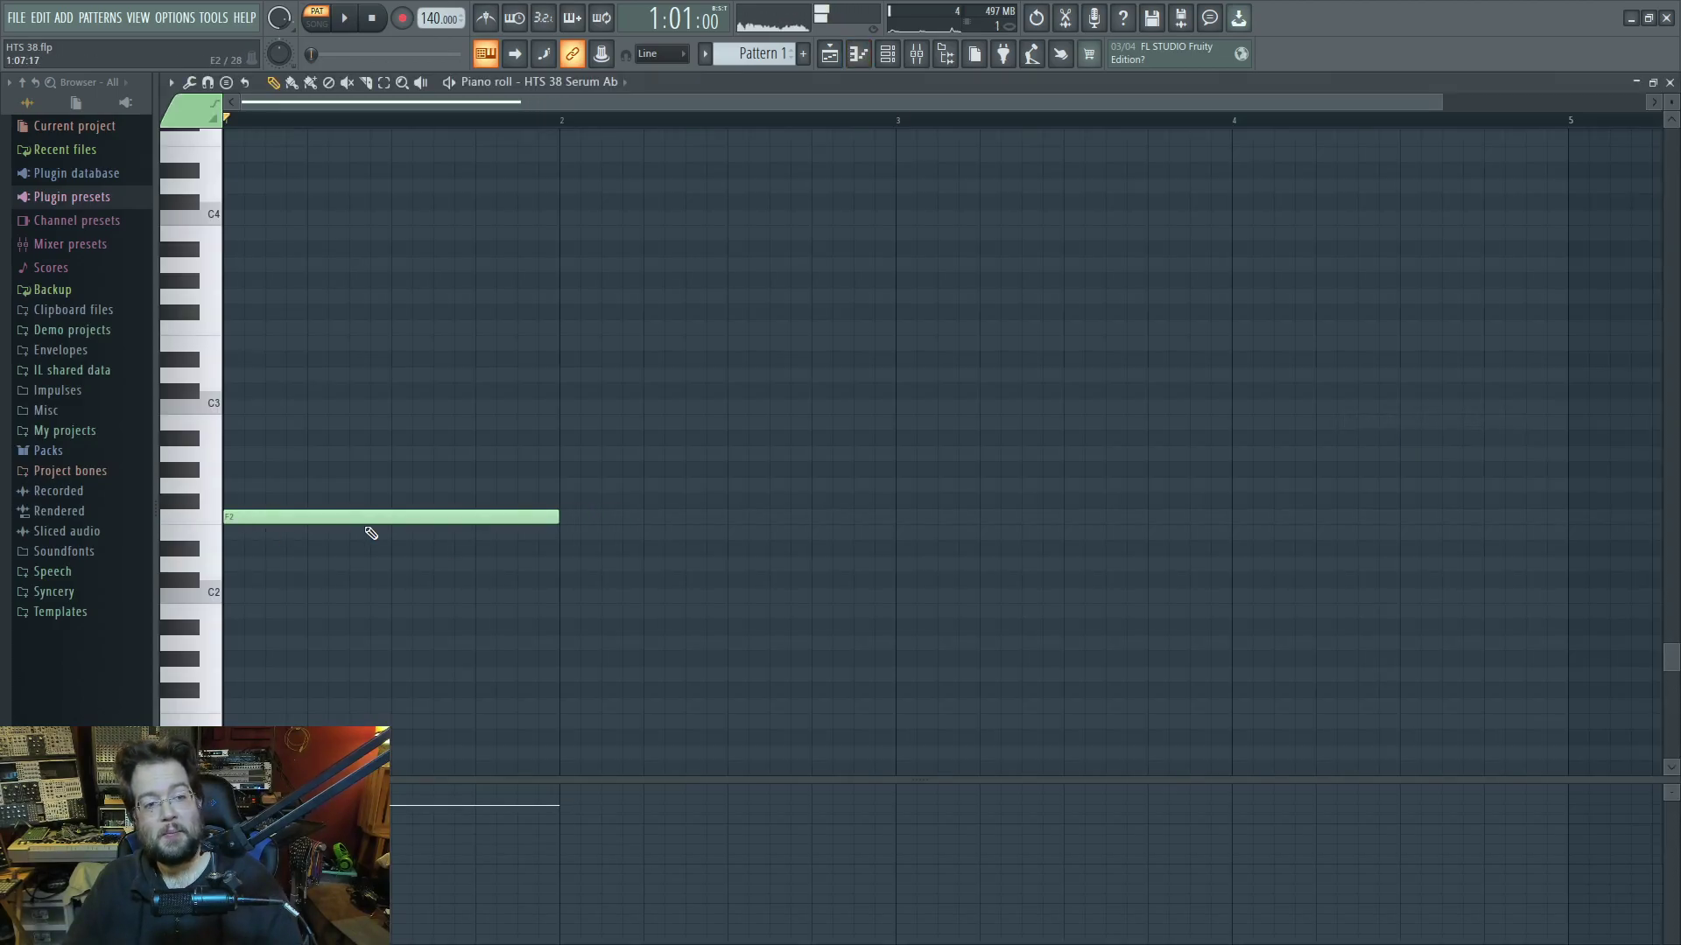
pyautogui.click(631, 519)
pyautogui.click(1027, 519)
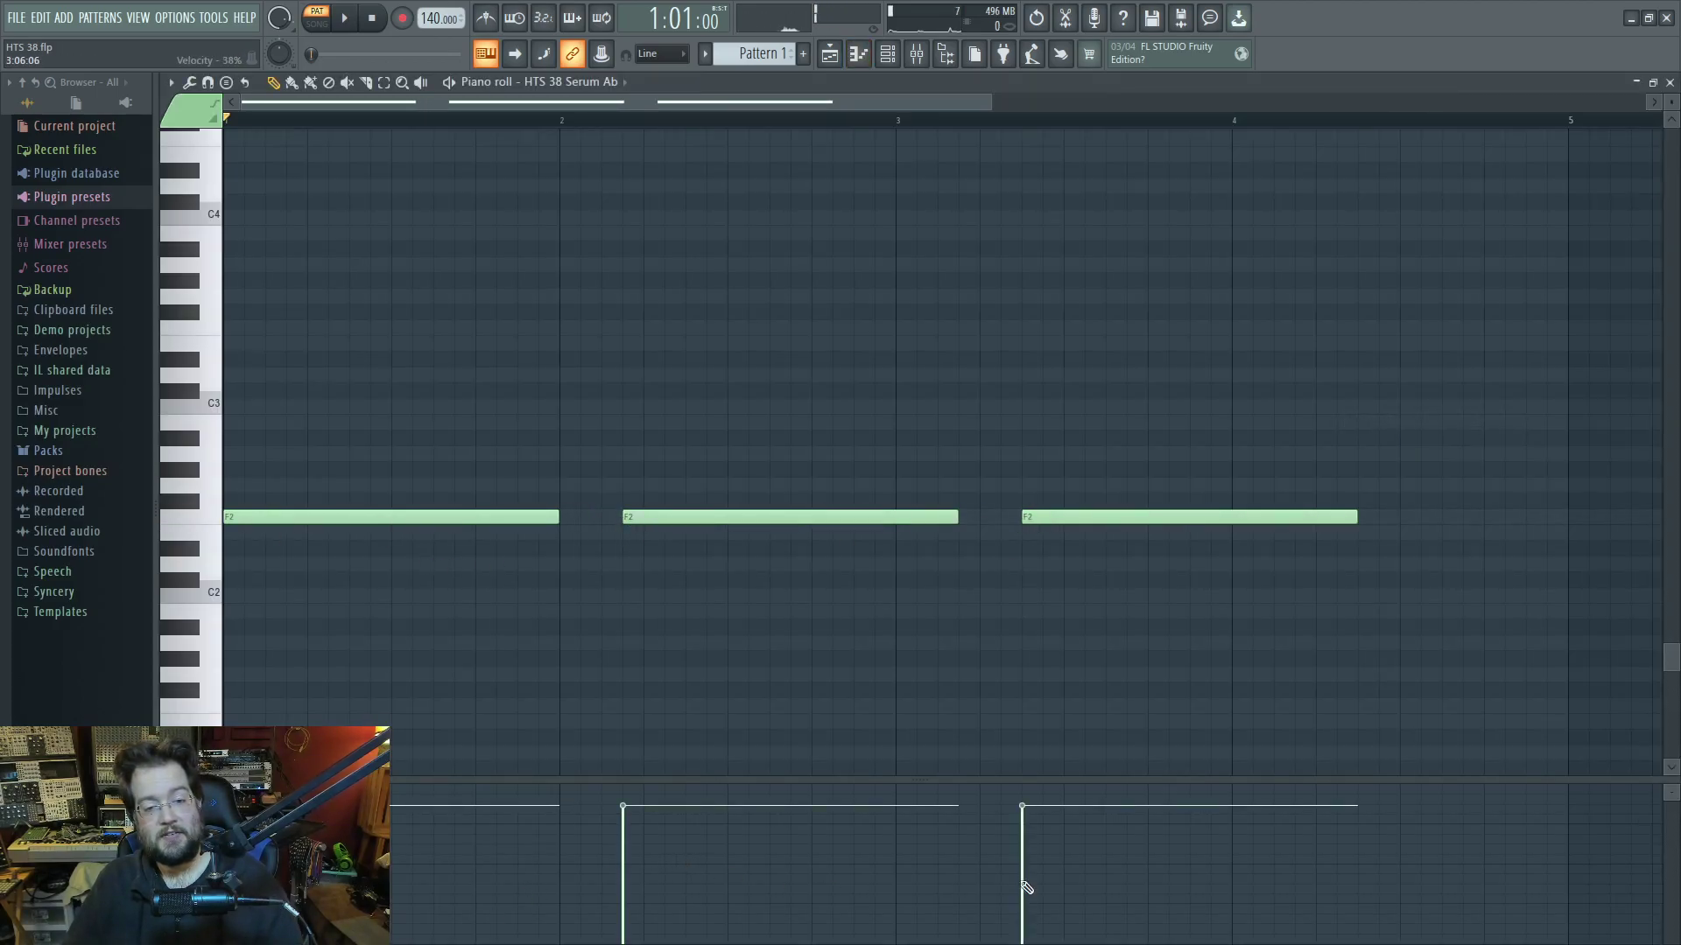
pyautogui.moveTo(670, 808); pyautogui.dragTo(670, 834)
pyautogui.moveTo(1051, 808); pyautogui.dragTo(1050, 896)
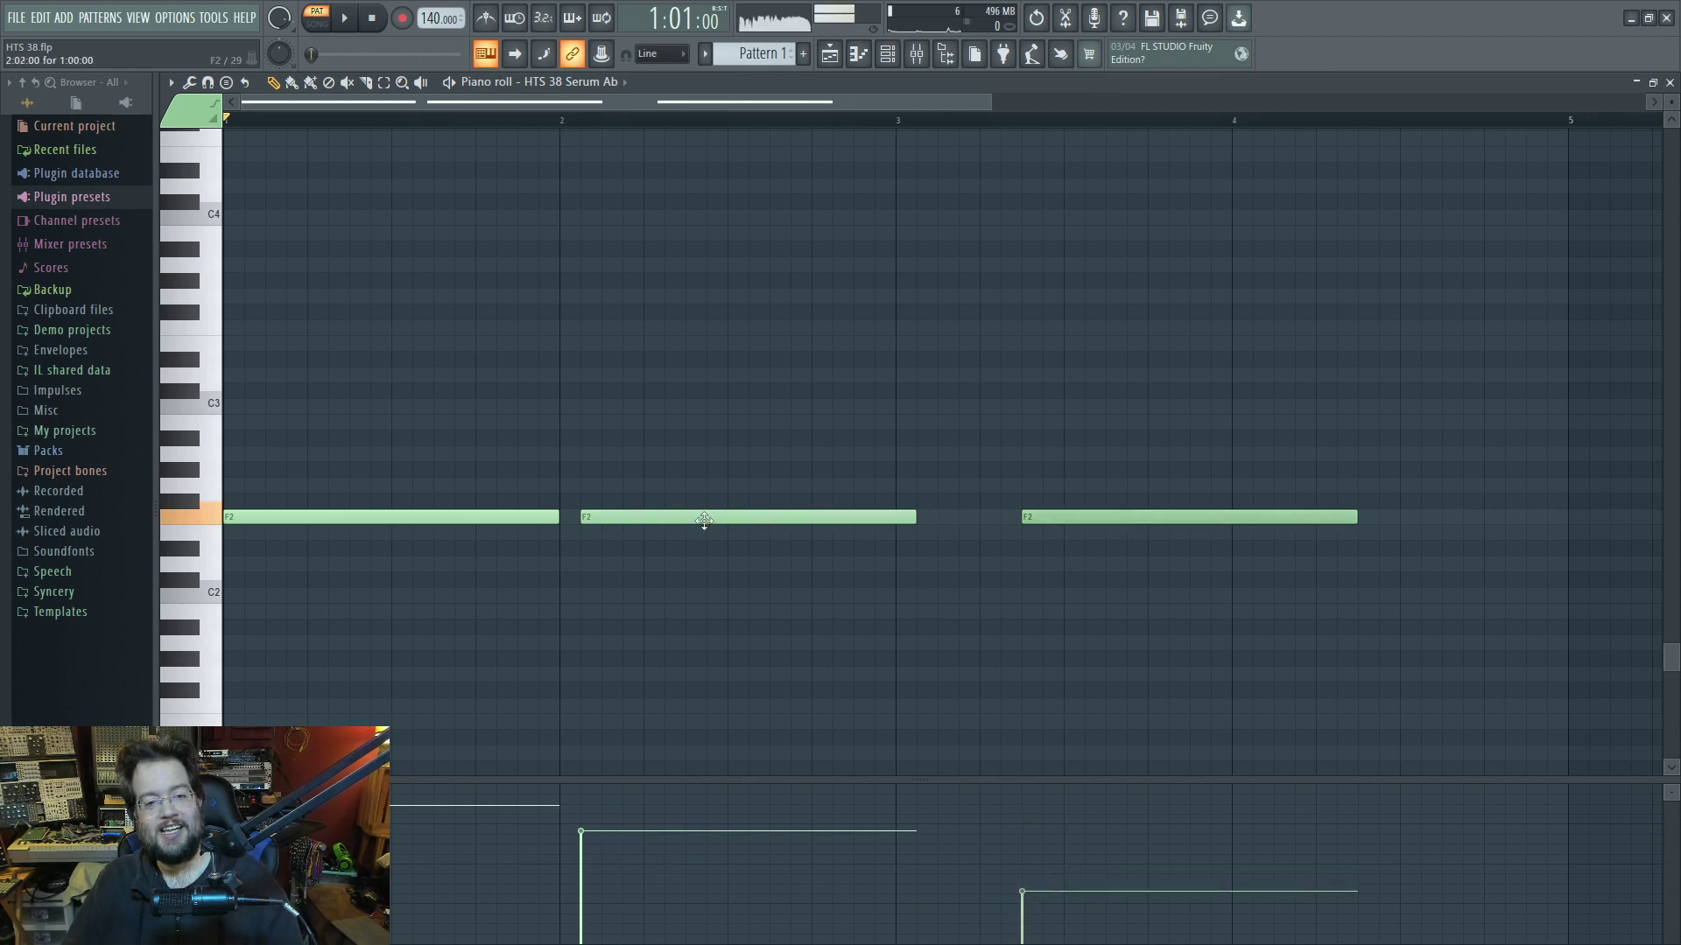
# Delete all the test notes and reopen the Serum pad from the Channel rack
pyautogui.rightClick(825, 519)
pyautogui.moveTo(1076, 518); pyautogui.dragTo(395, 549)
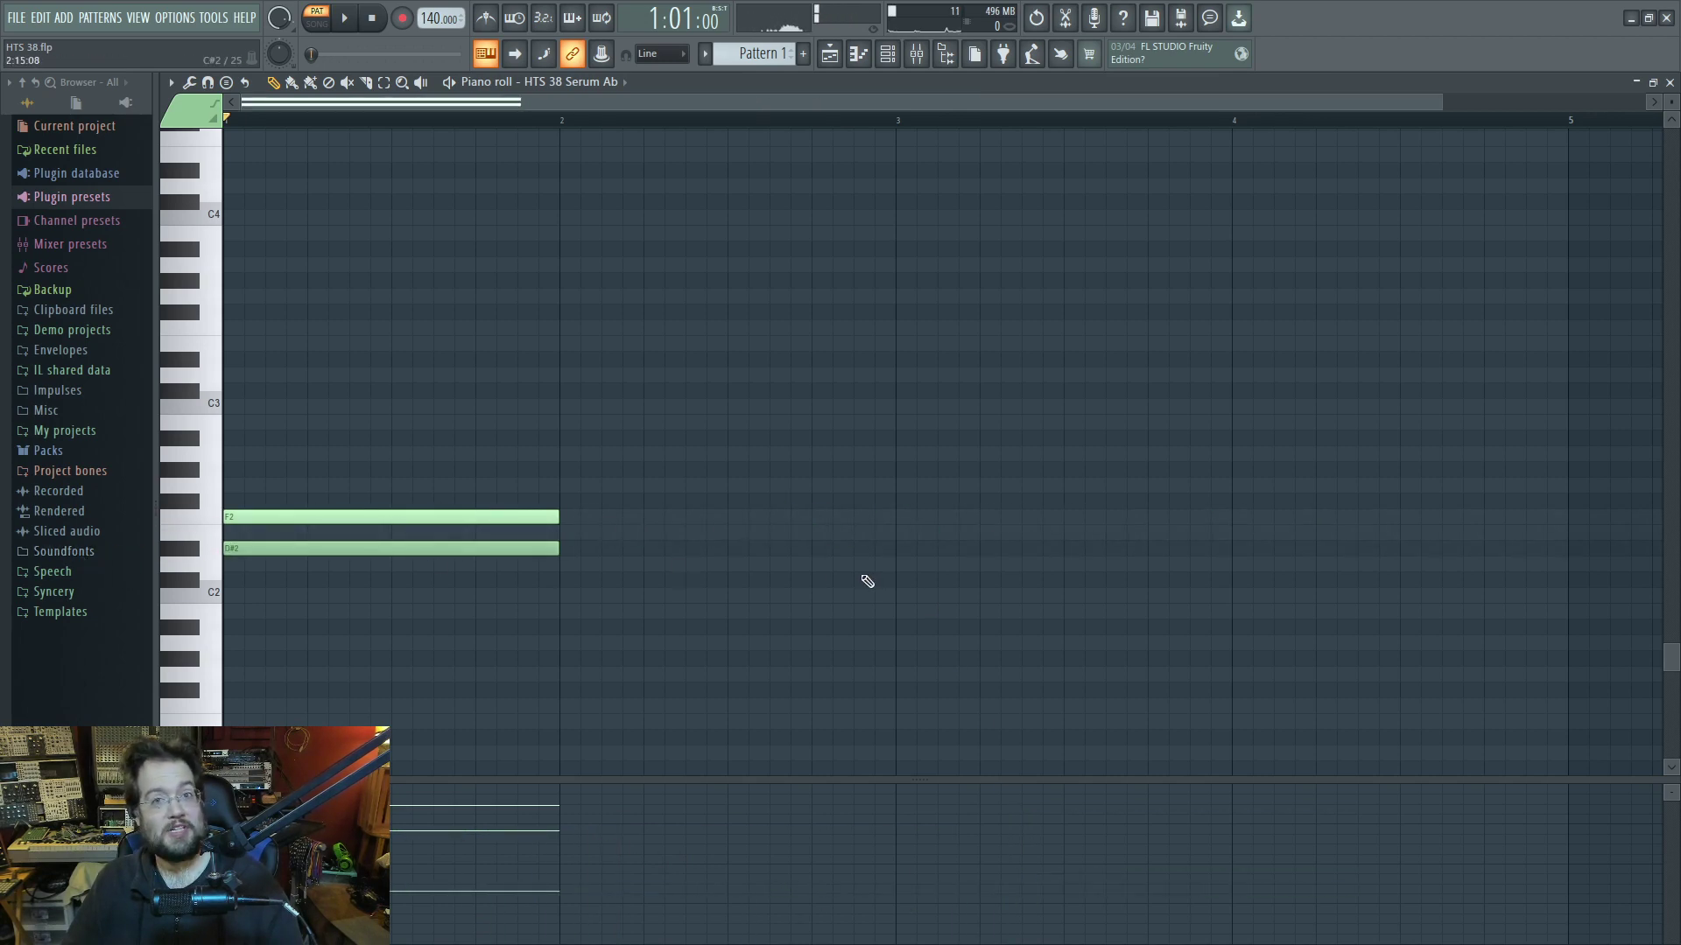
pyautogui.rightClick(538, 549)
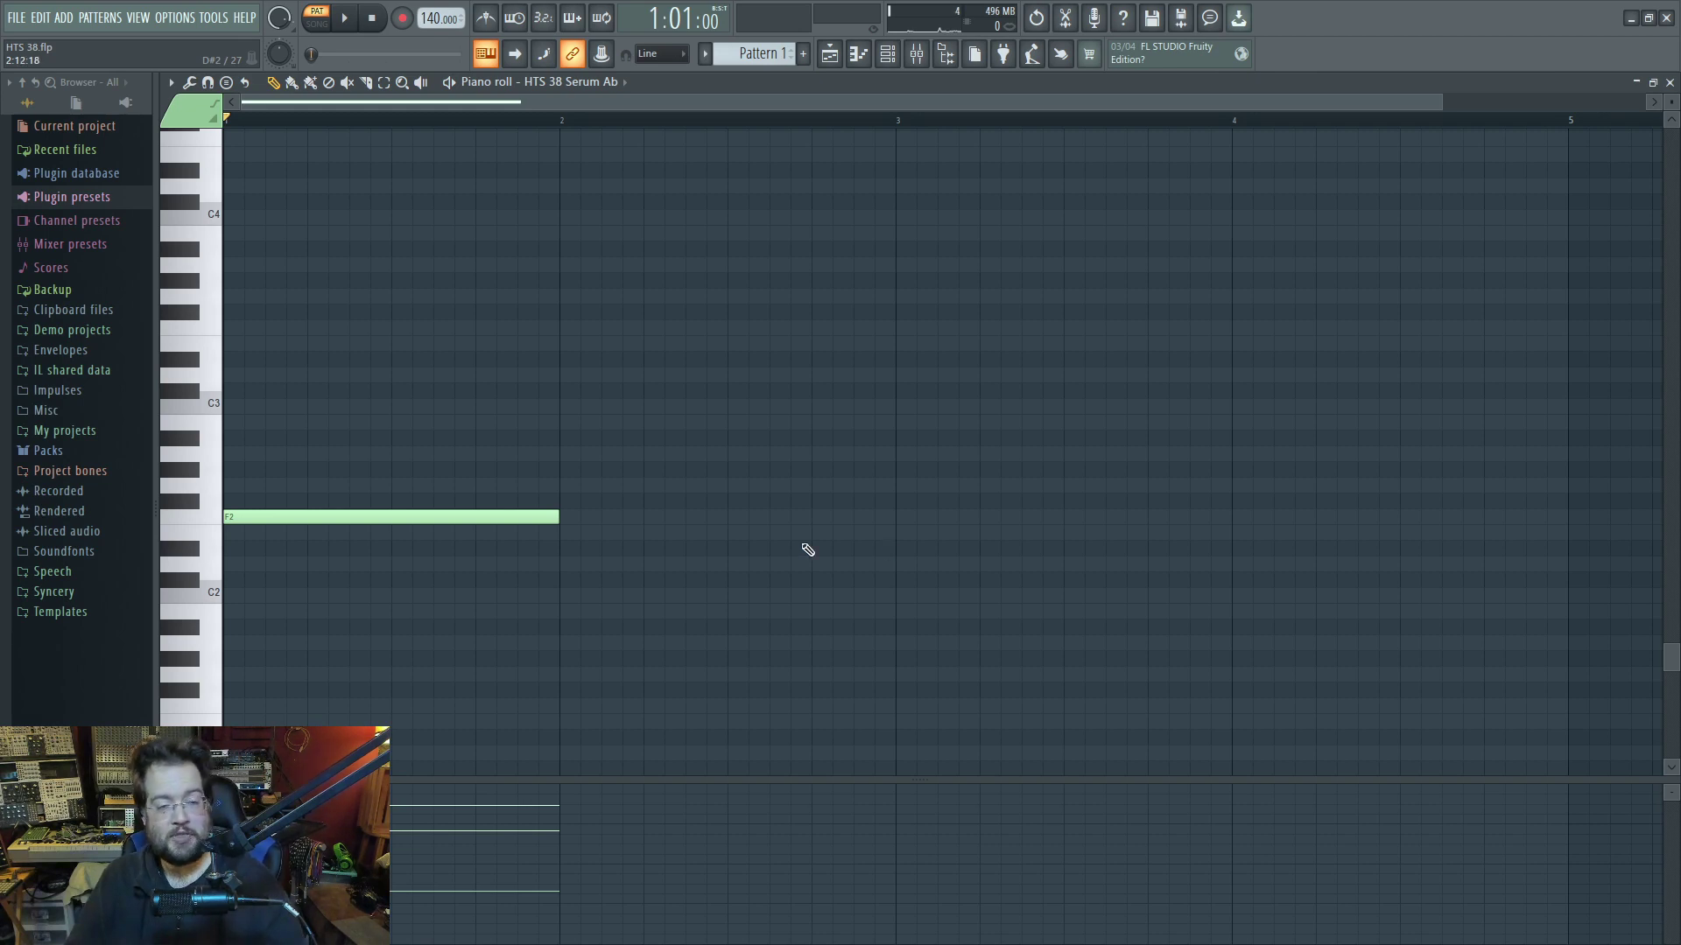
pyautogui.rightClick(488, 519)
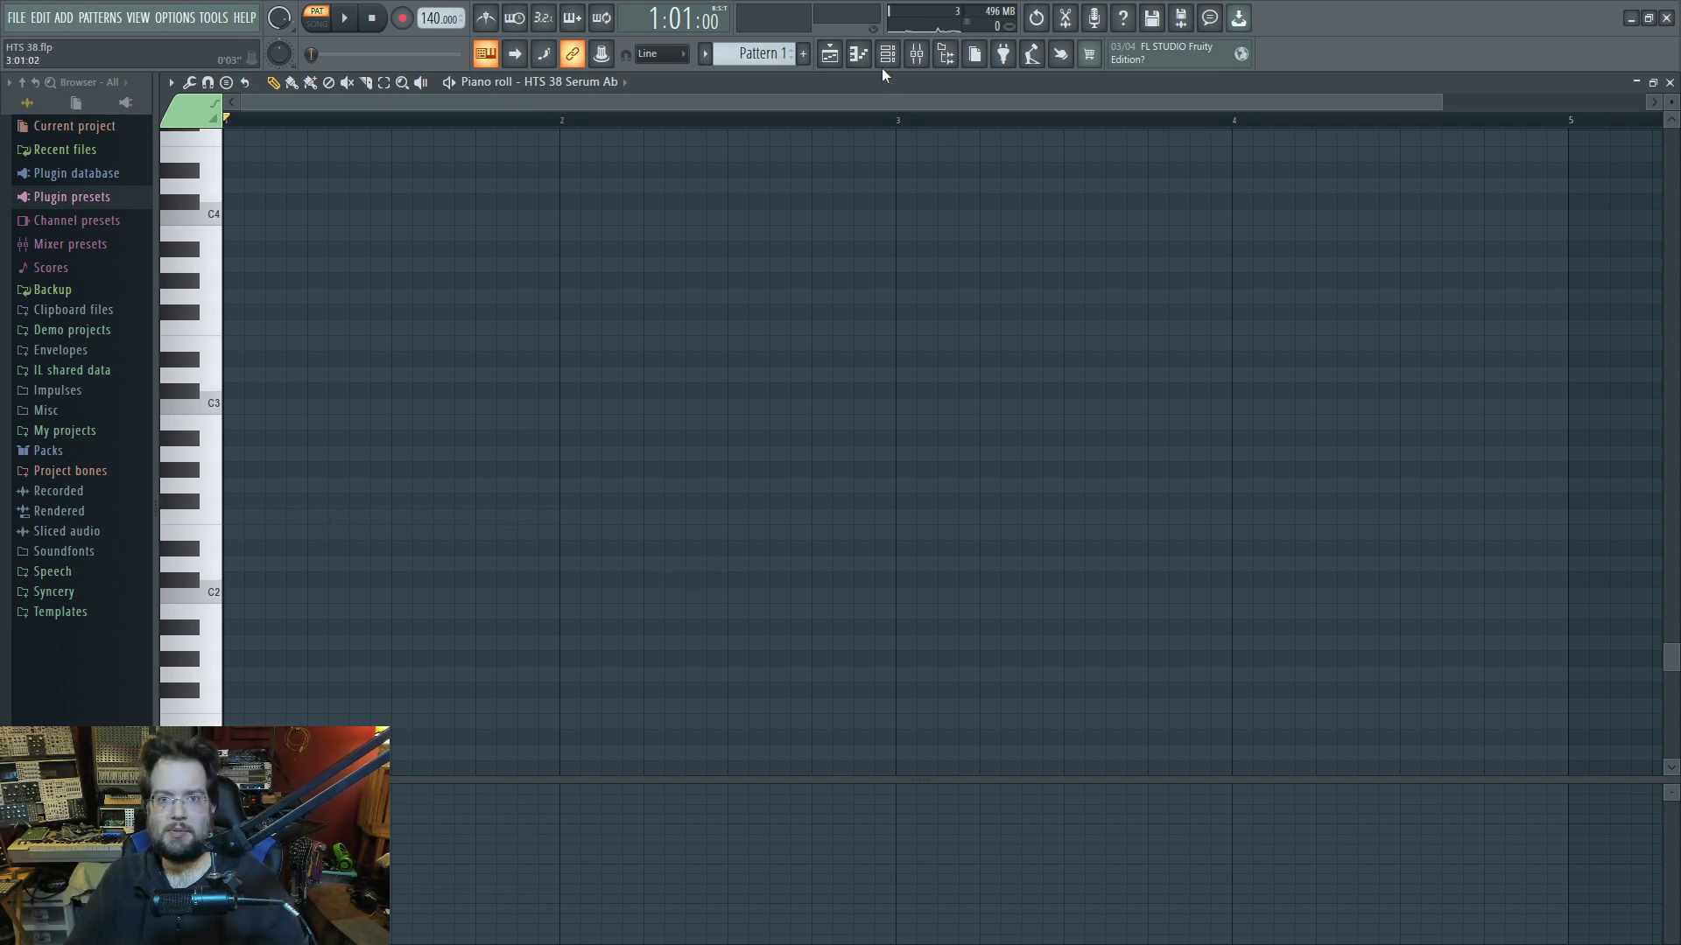
pyautogui.click(915, 55)
pyautogui.click(1373, 418)
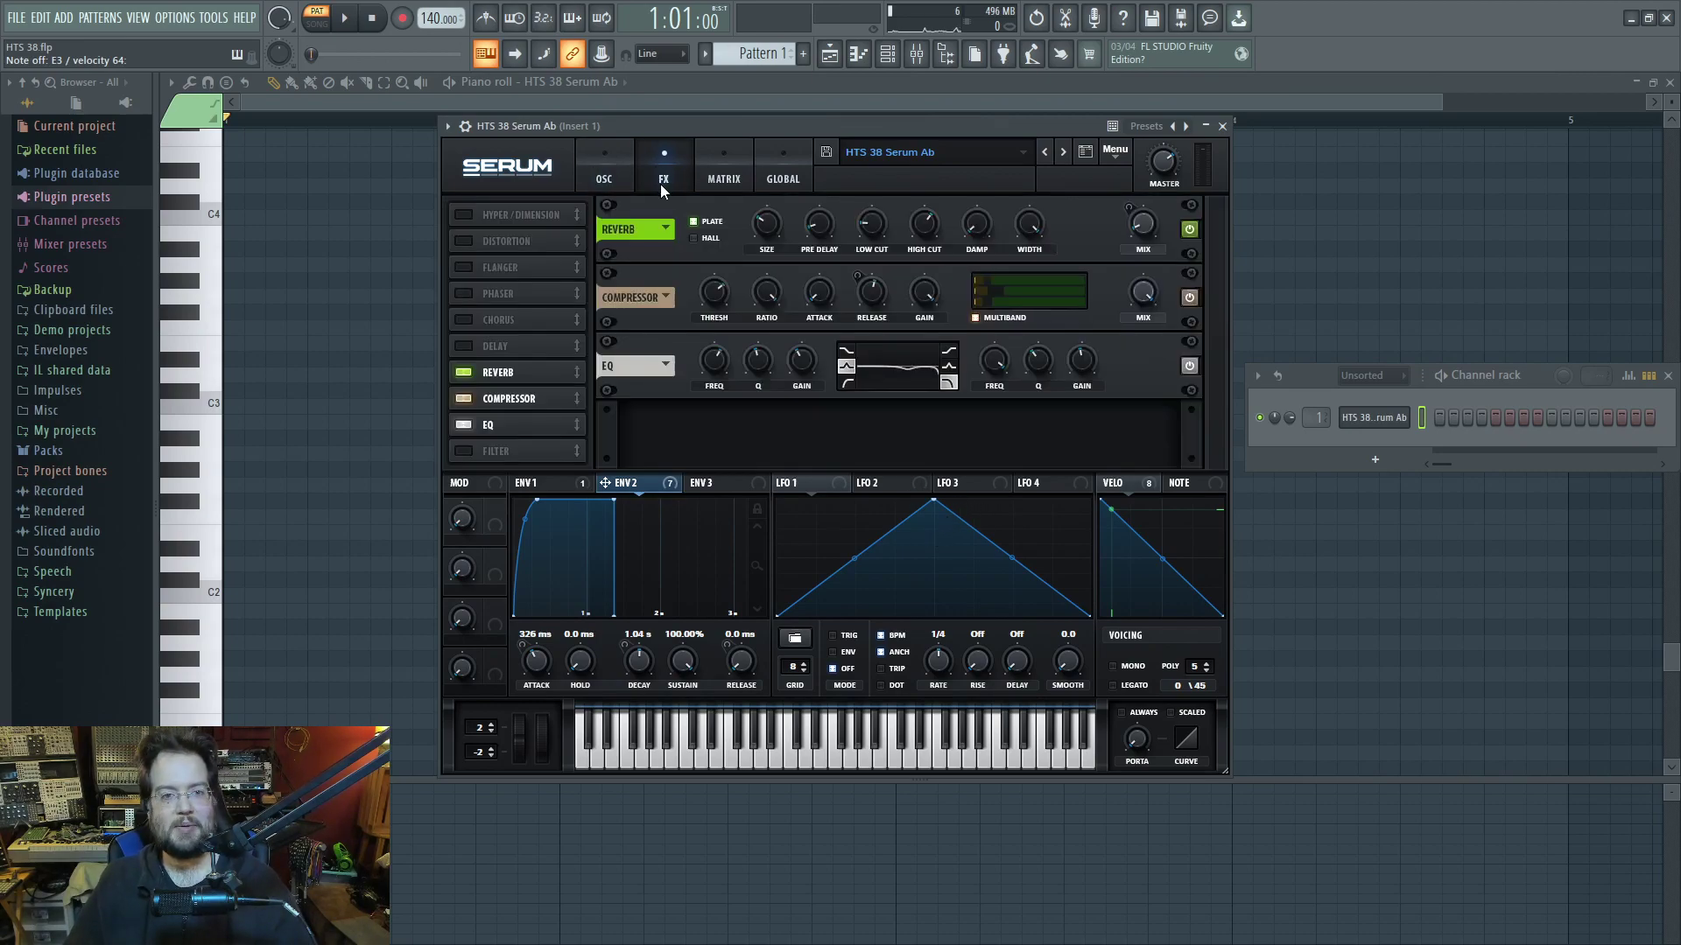
# Turn oscillator A's WT POS to 256, check Remap Edit and GLOBAL, then return to OSC
pyautogui.click(605, 177)
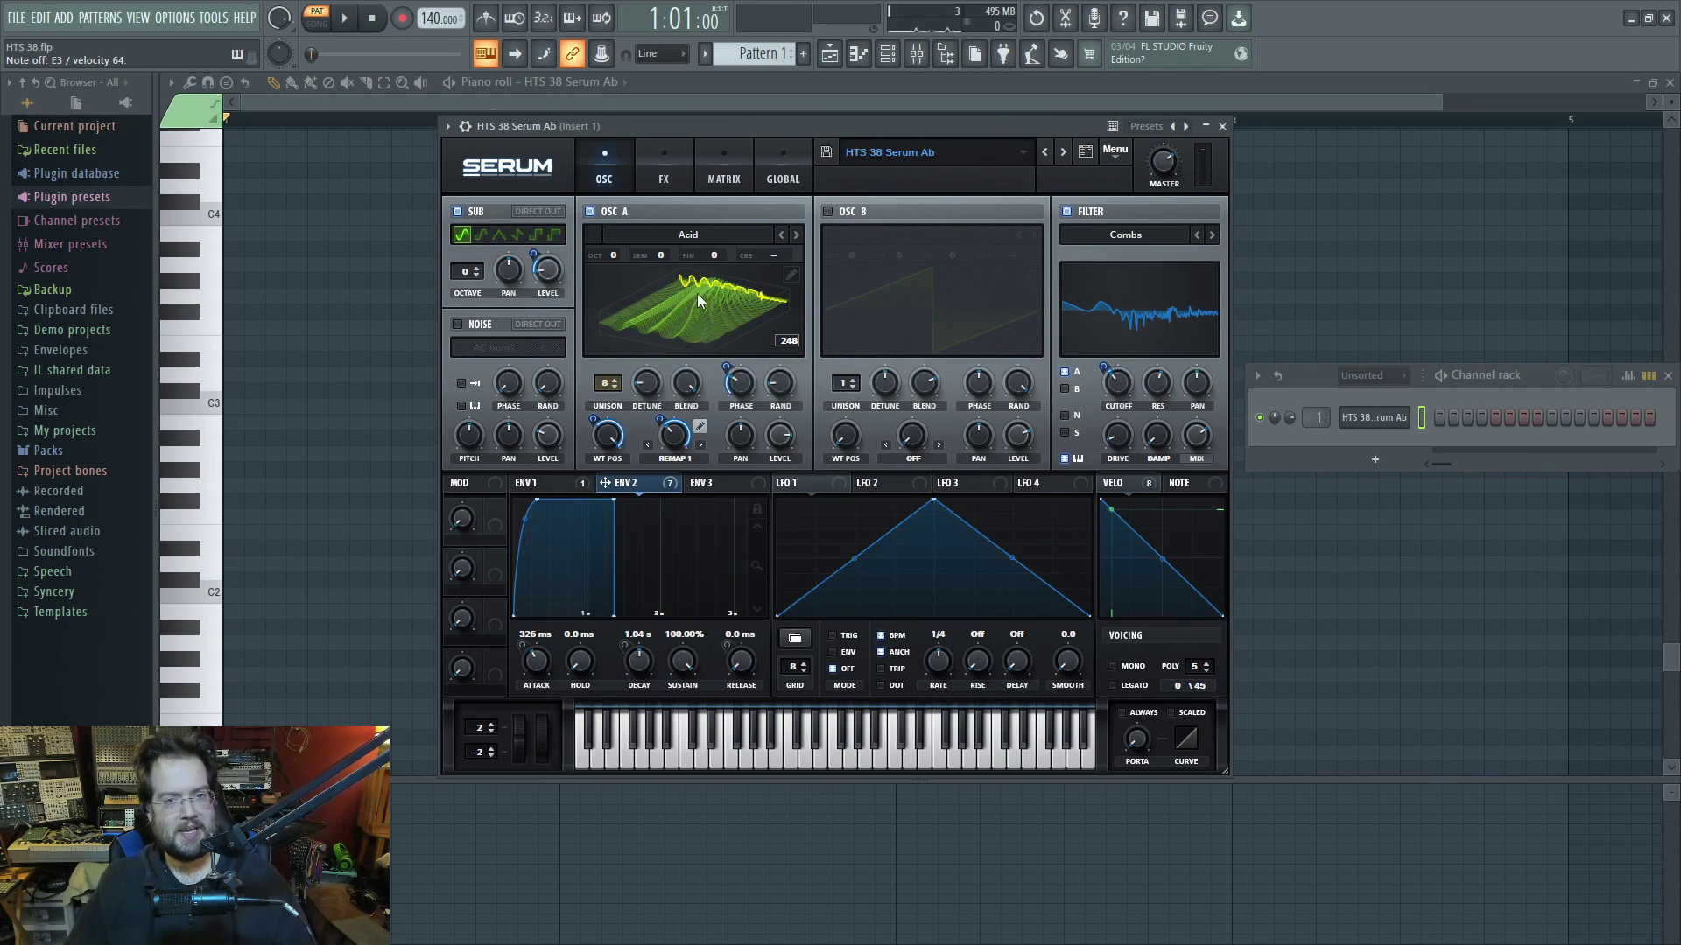
pyautogui.moveTo(608, 436)
pyautogui.mouseDown()
pyautogui.moveTo(611, 492)
pyautogui.moveTo(618, 449)
pyautogui.mouseUp()
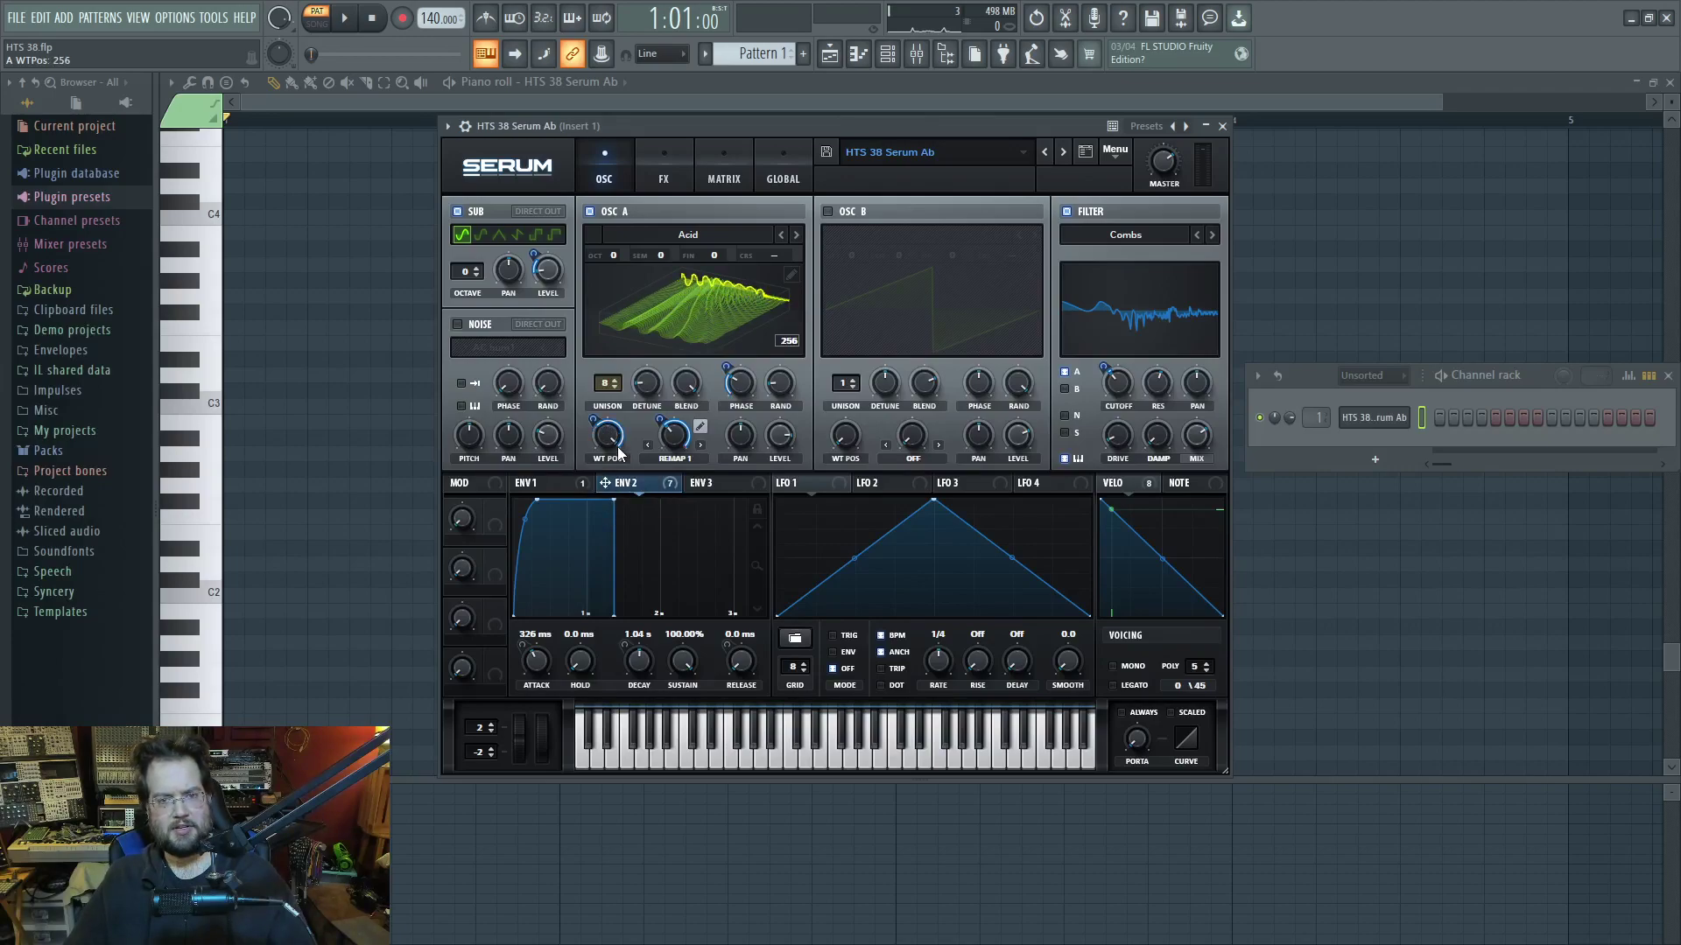
pyautogui.click(698, 430)
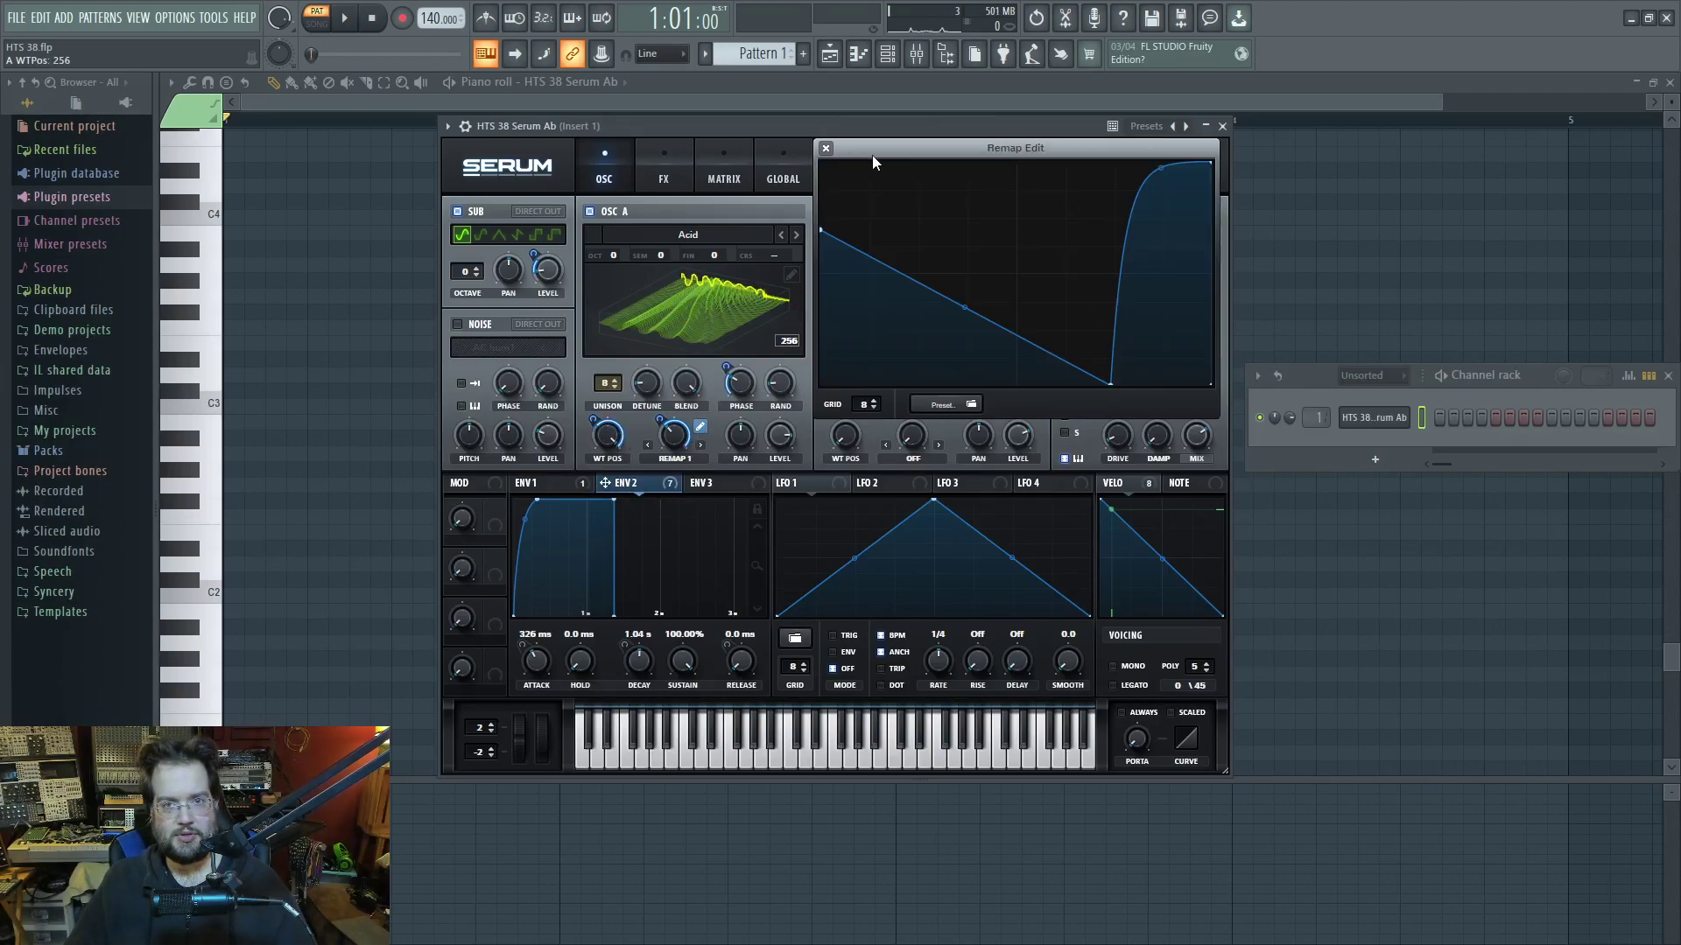
pyautogui.click(825, 148)
pyautogui.click(783, 177)
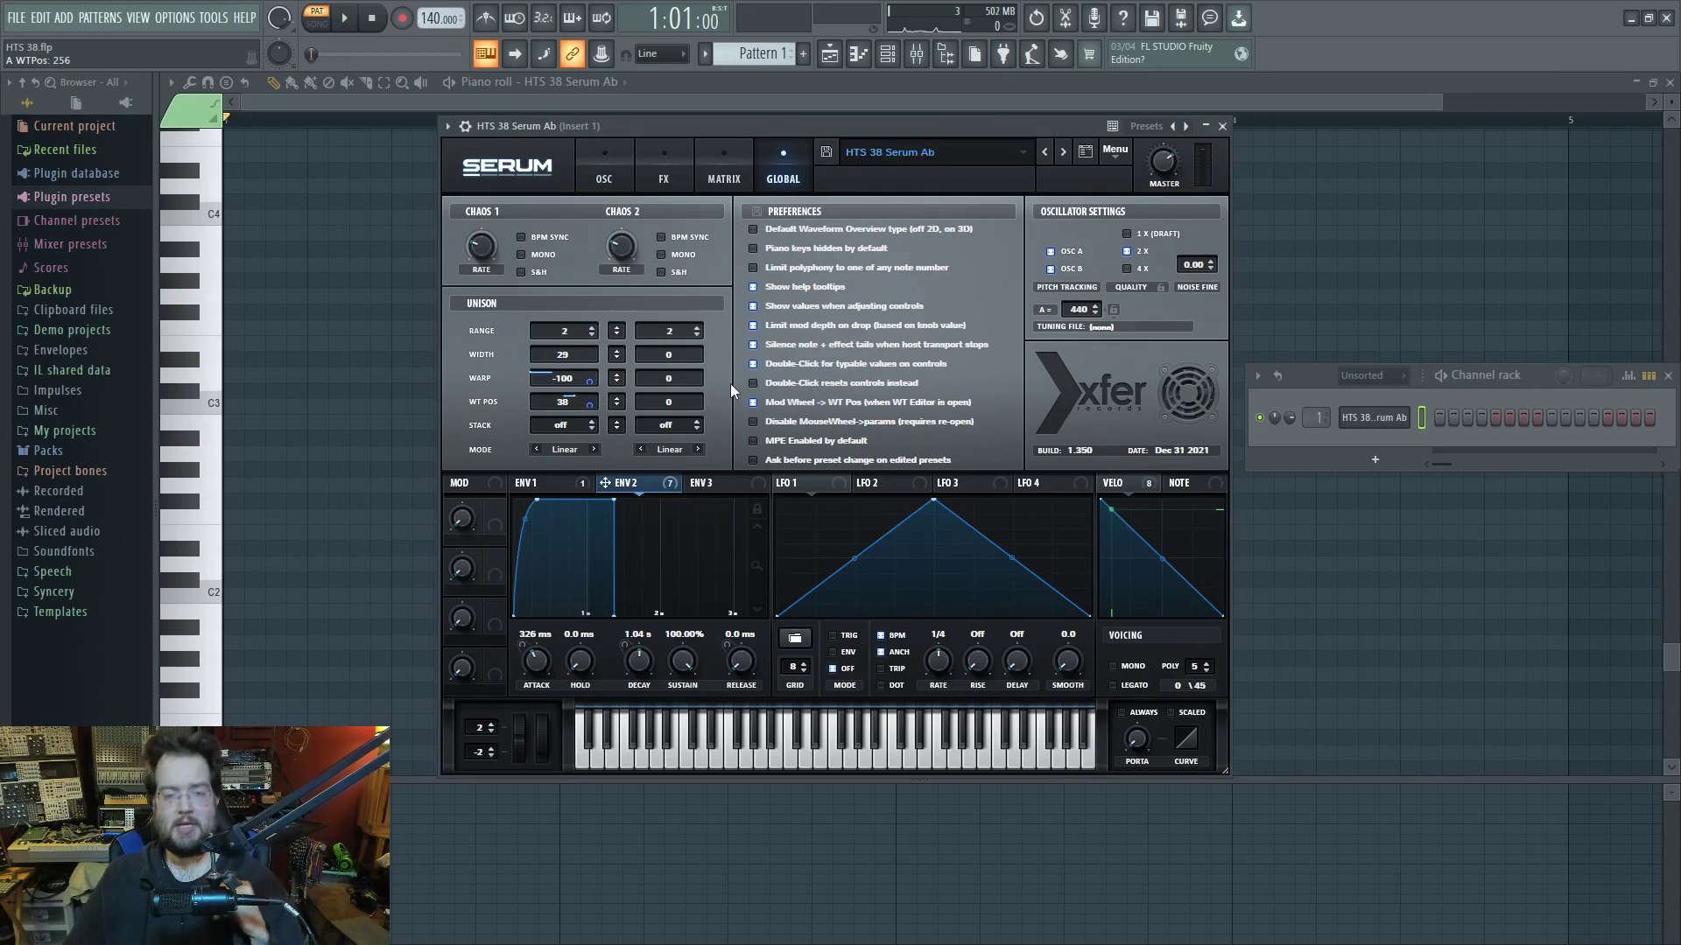
pyautogui.click(604, 177)
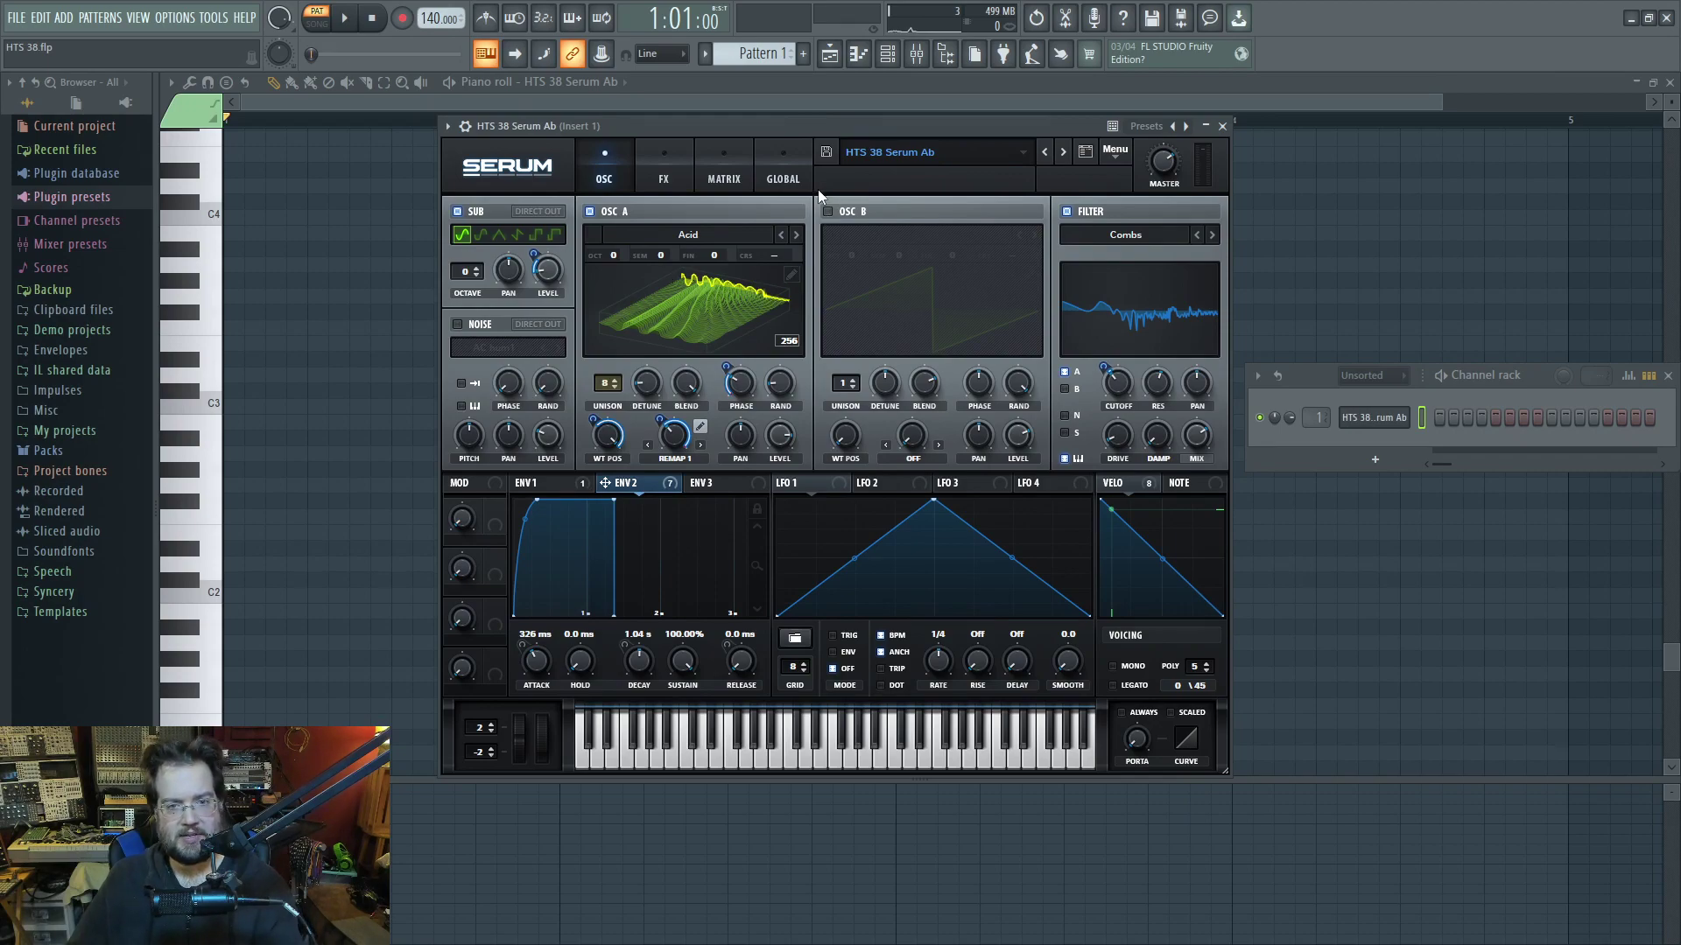
pyautogui.press('z')
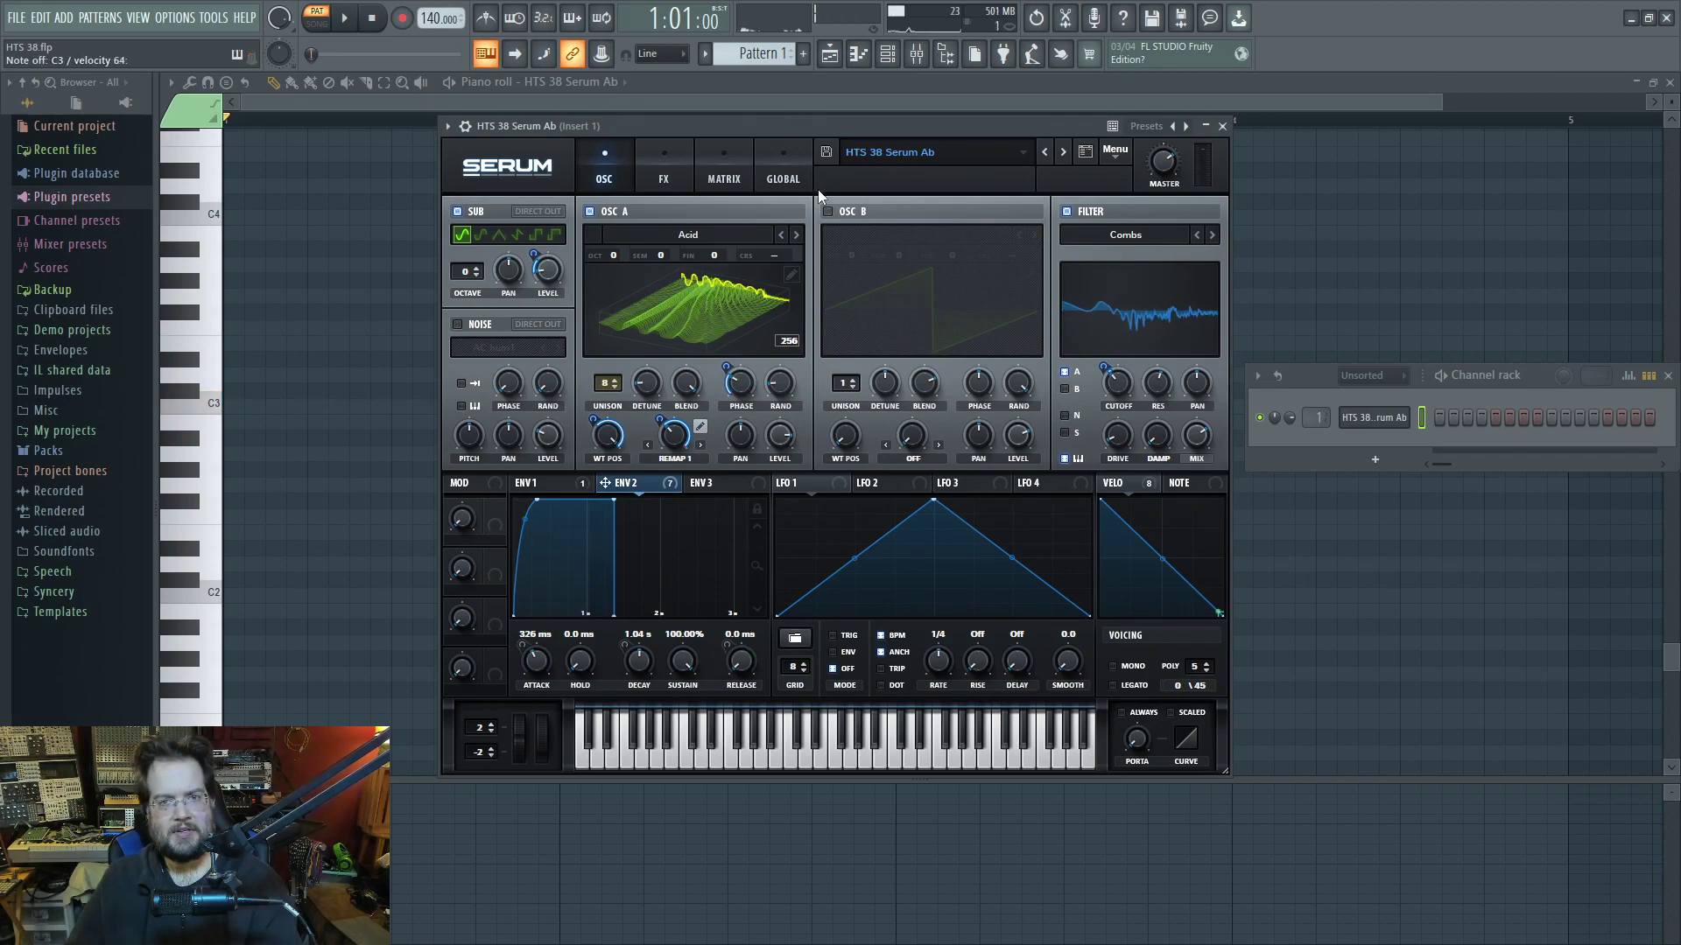
pyautogui.press('c')
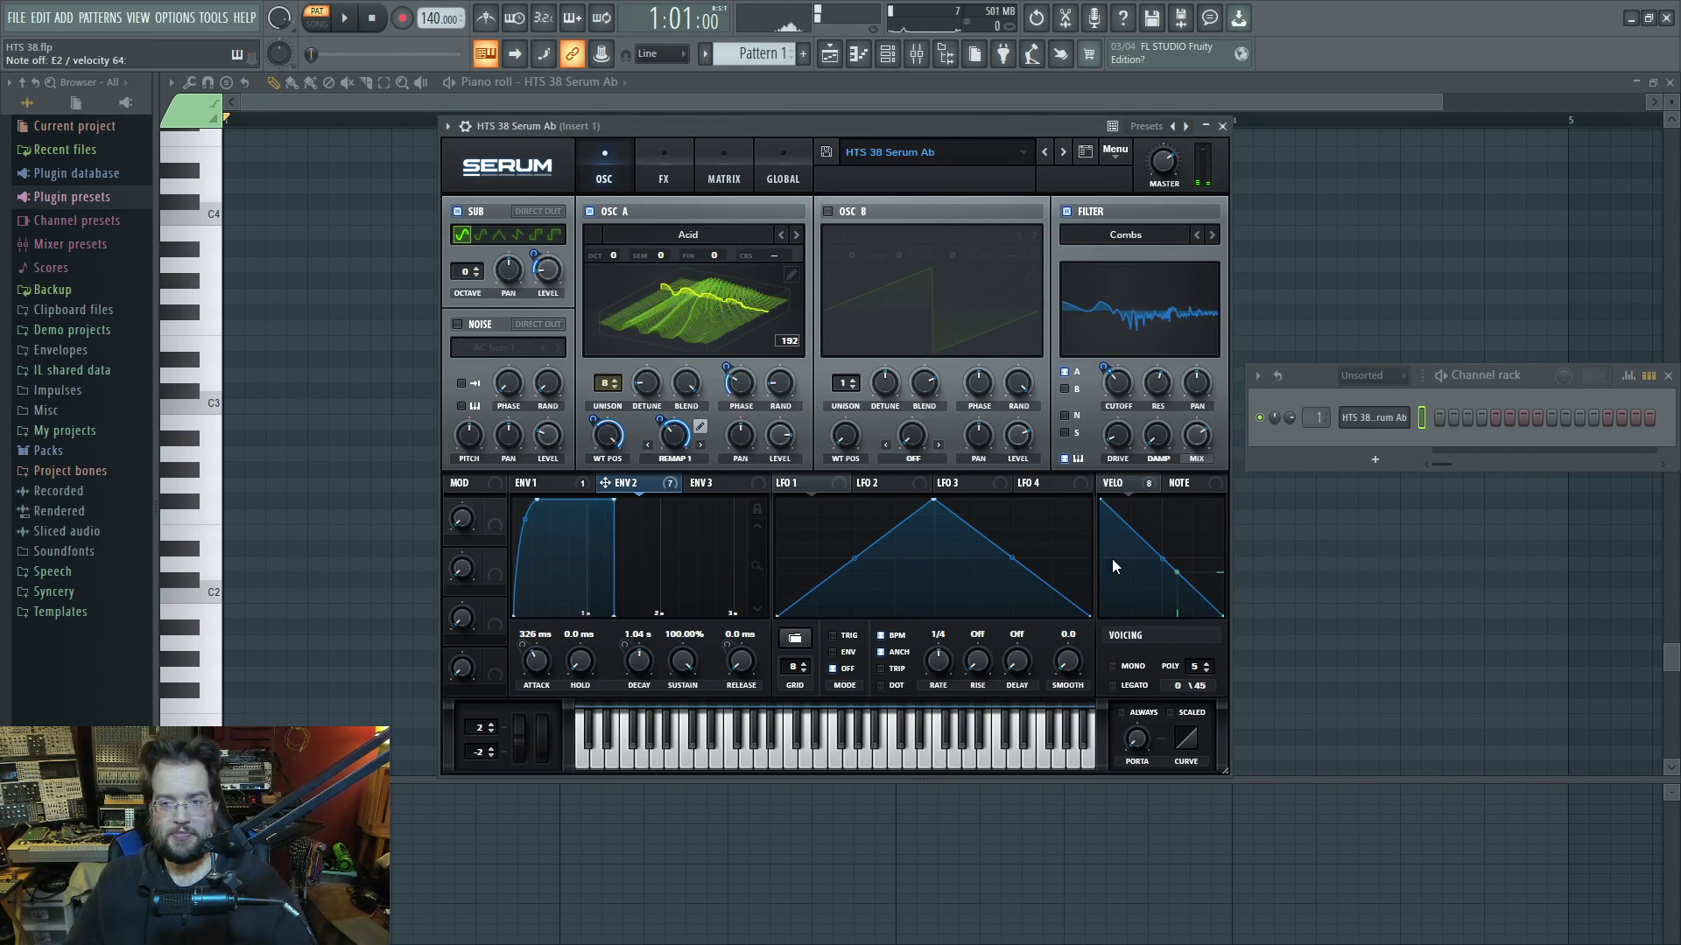
pyautogui.click(1130, 490)
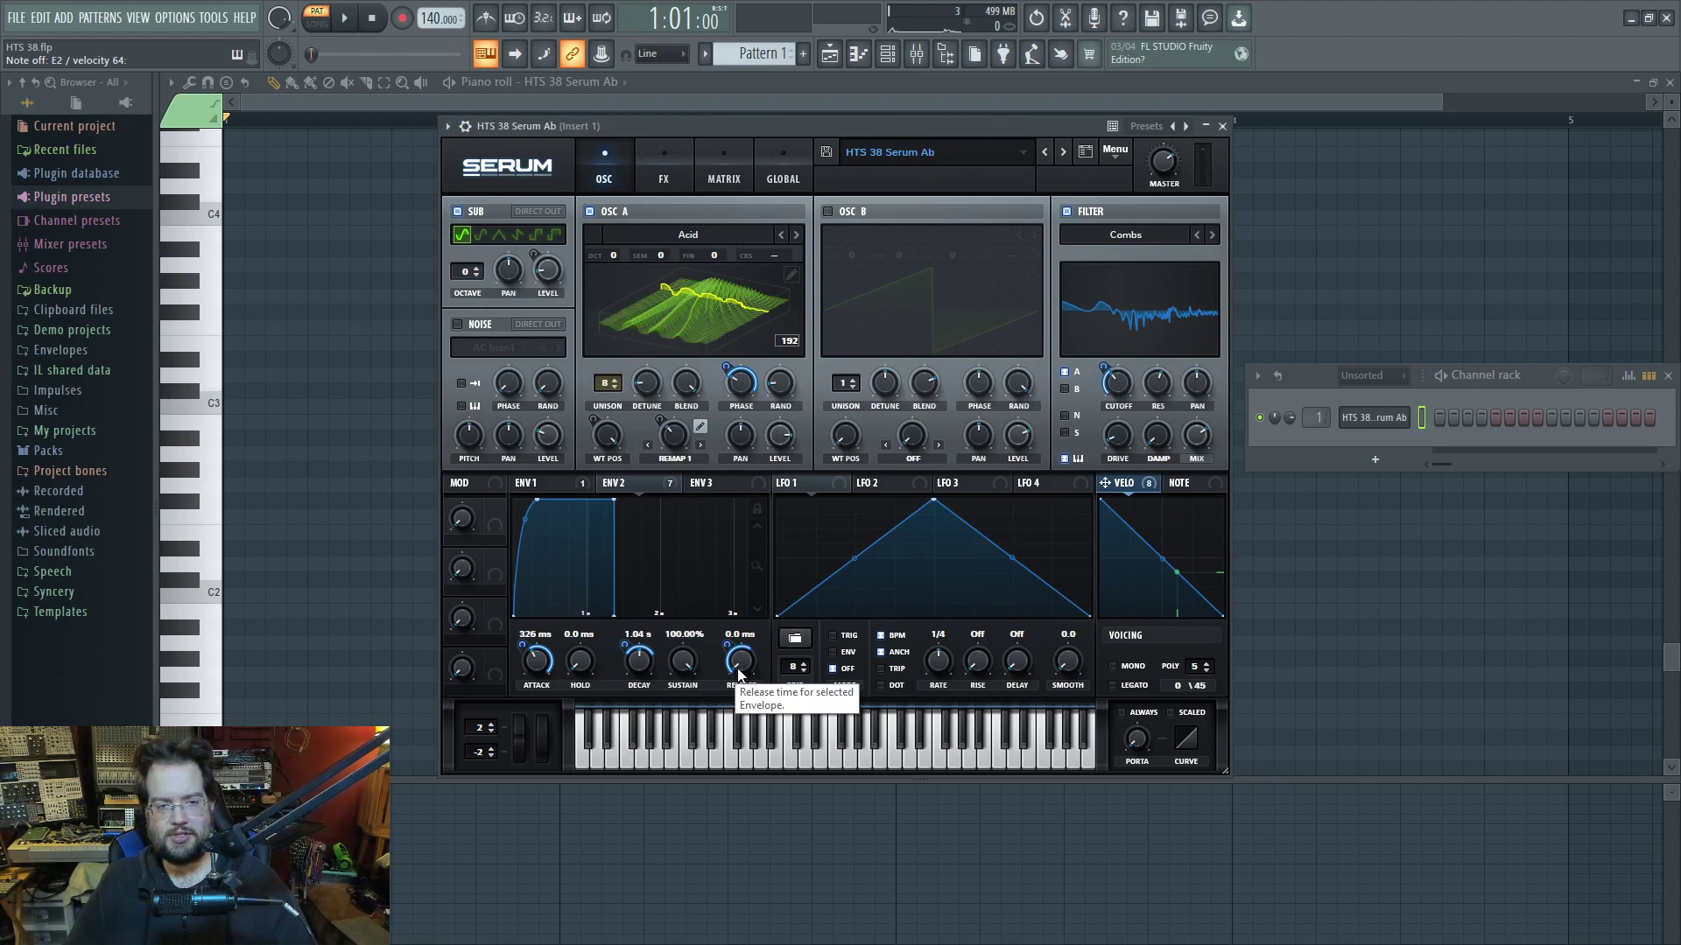
pyautogui.click(631, 483)
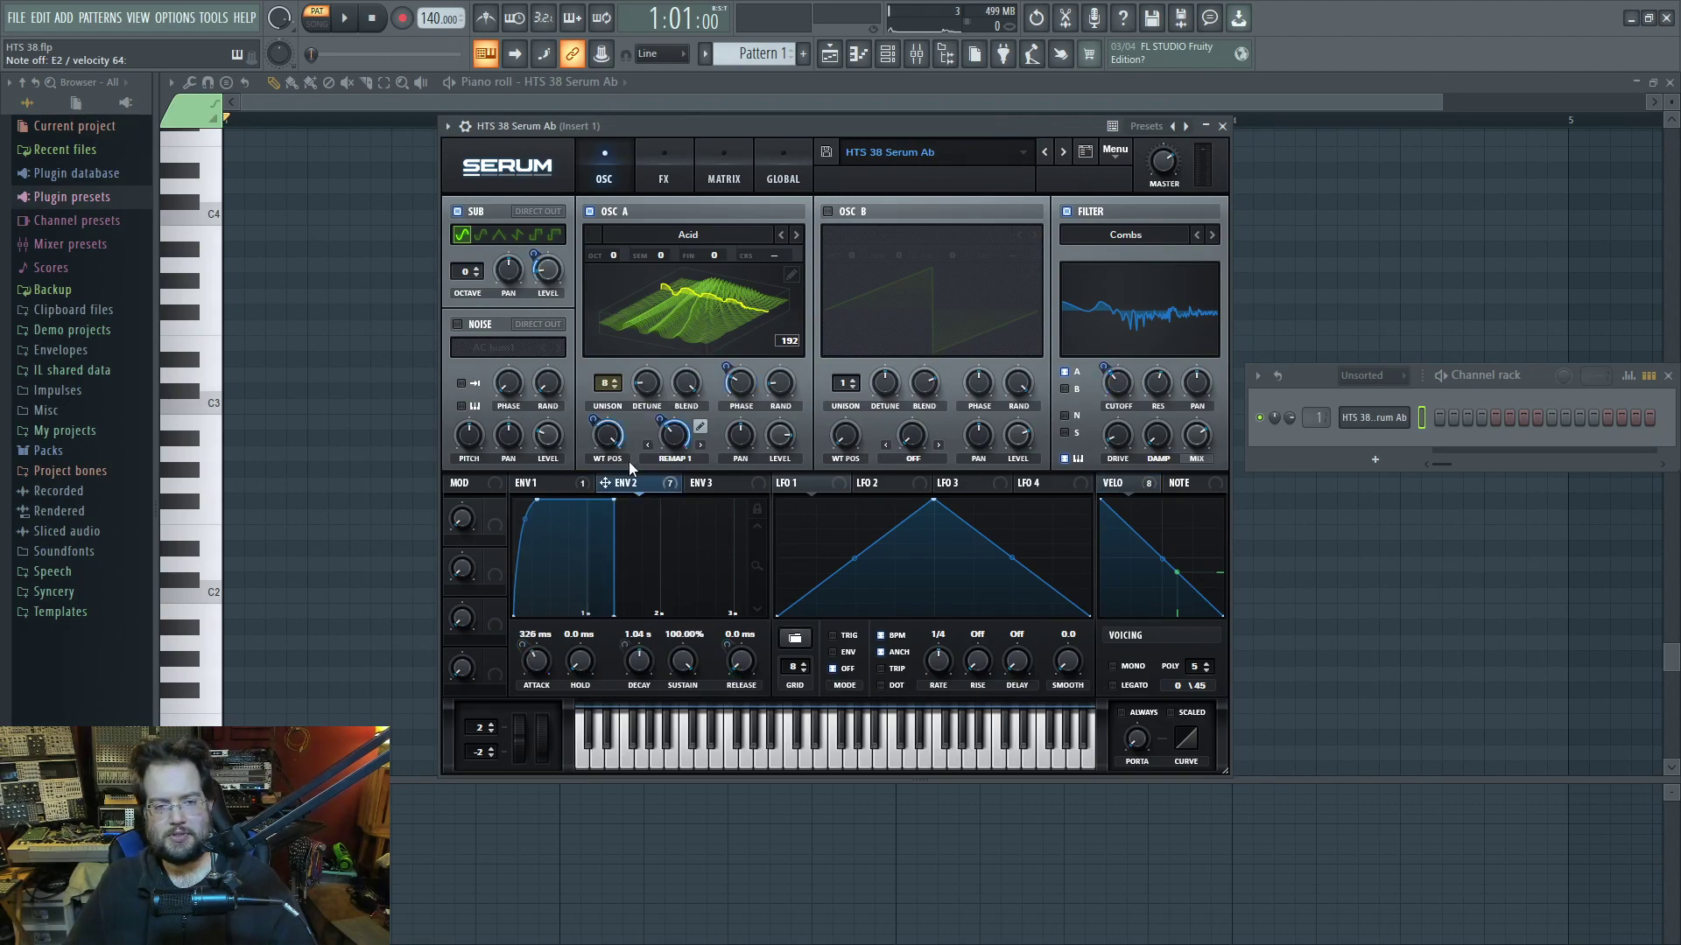
pyautogui.click(1116, 483)
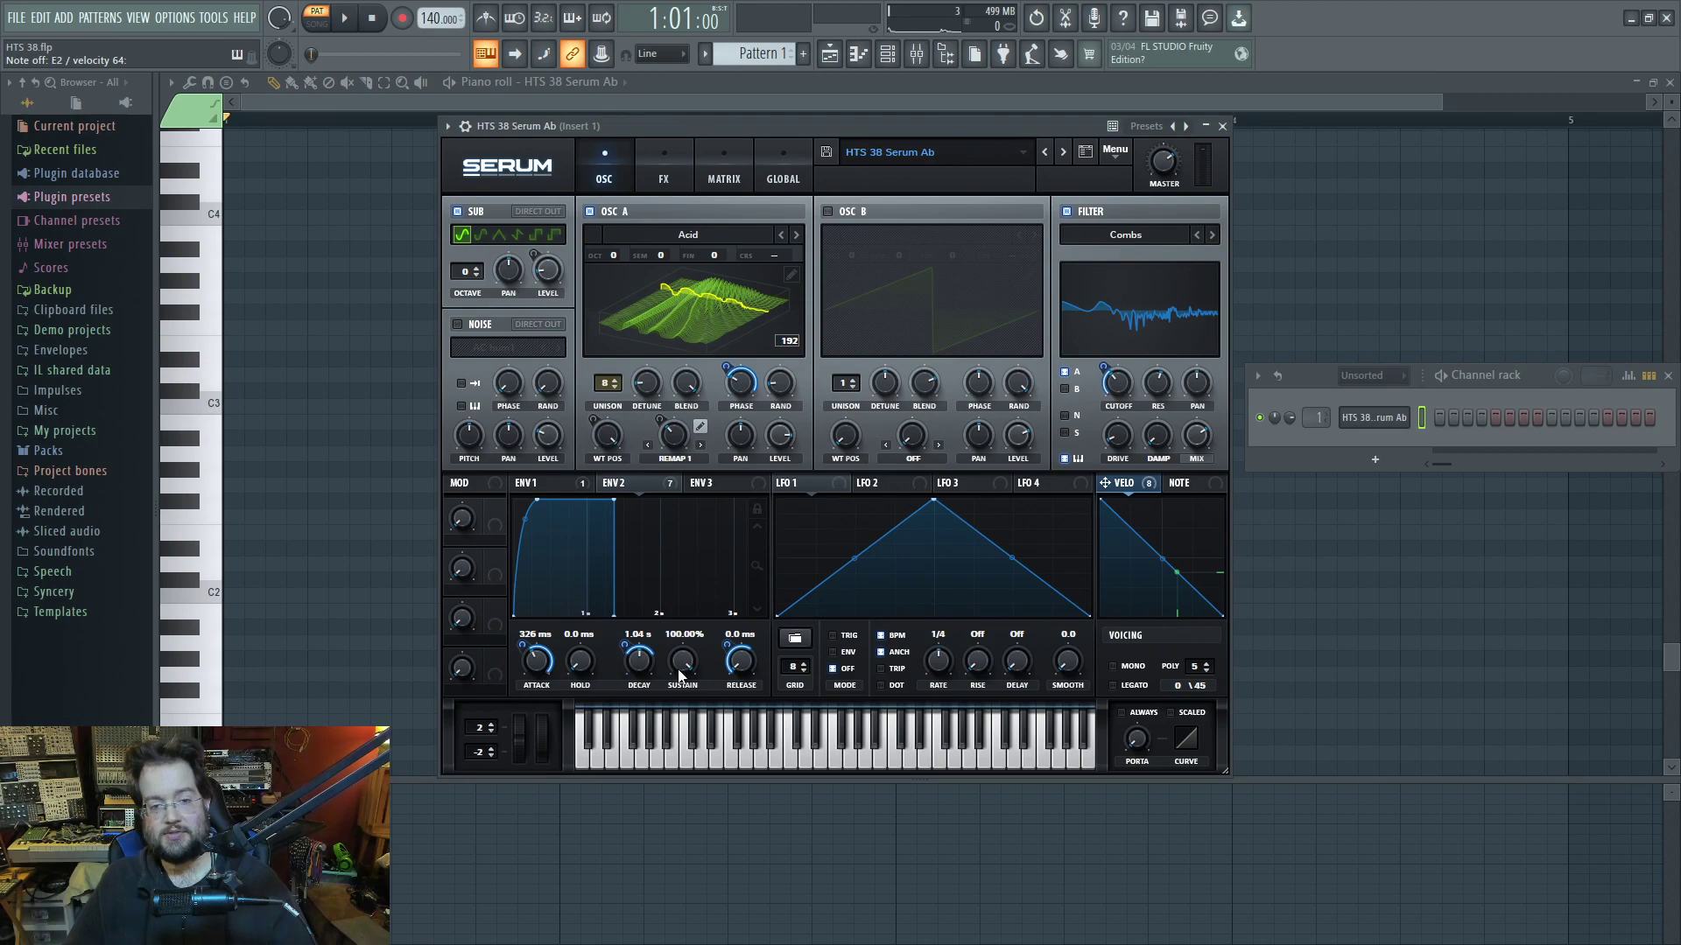
pyautogui.click(551, 483)
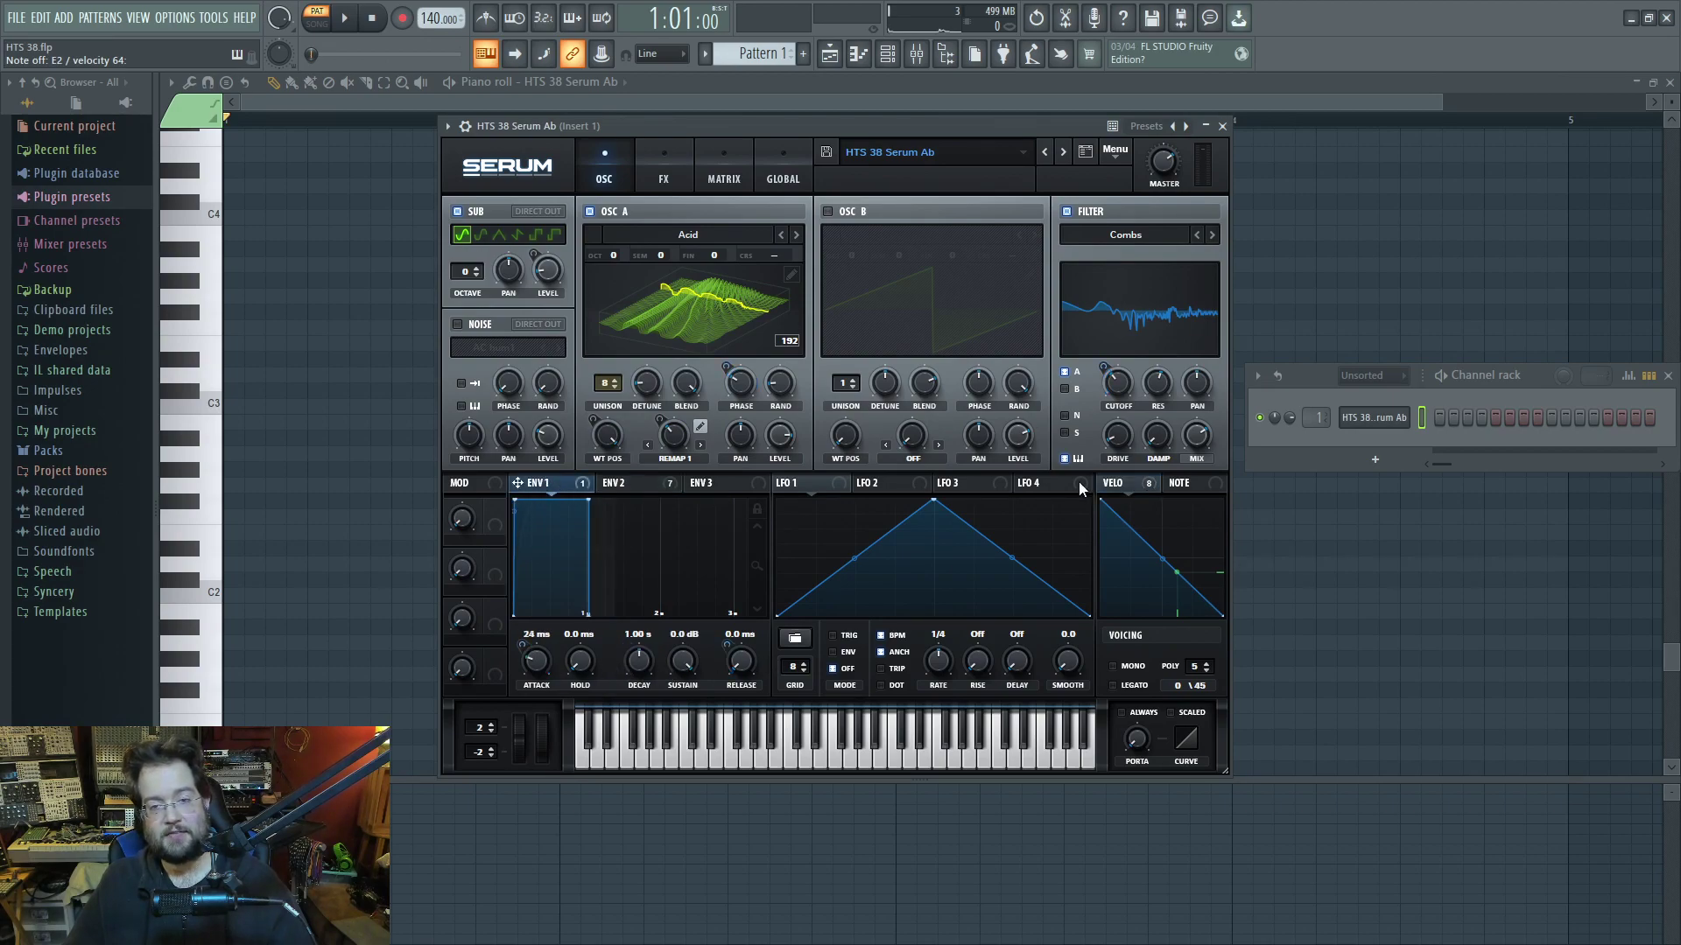
pyautogui.click(1145, 485)
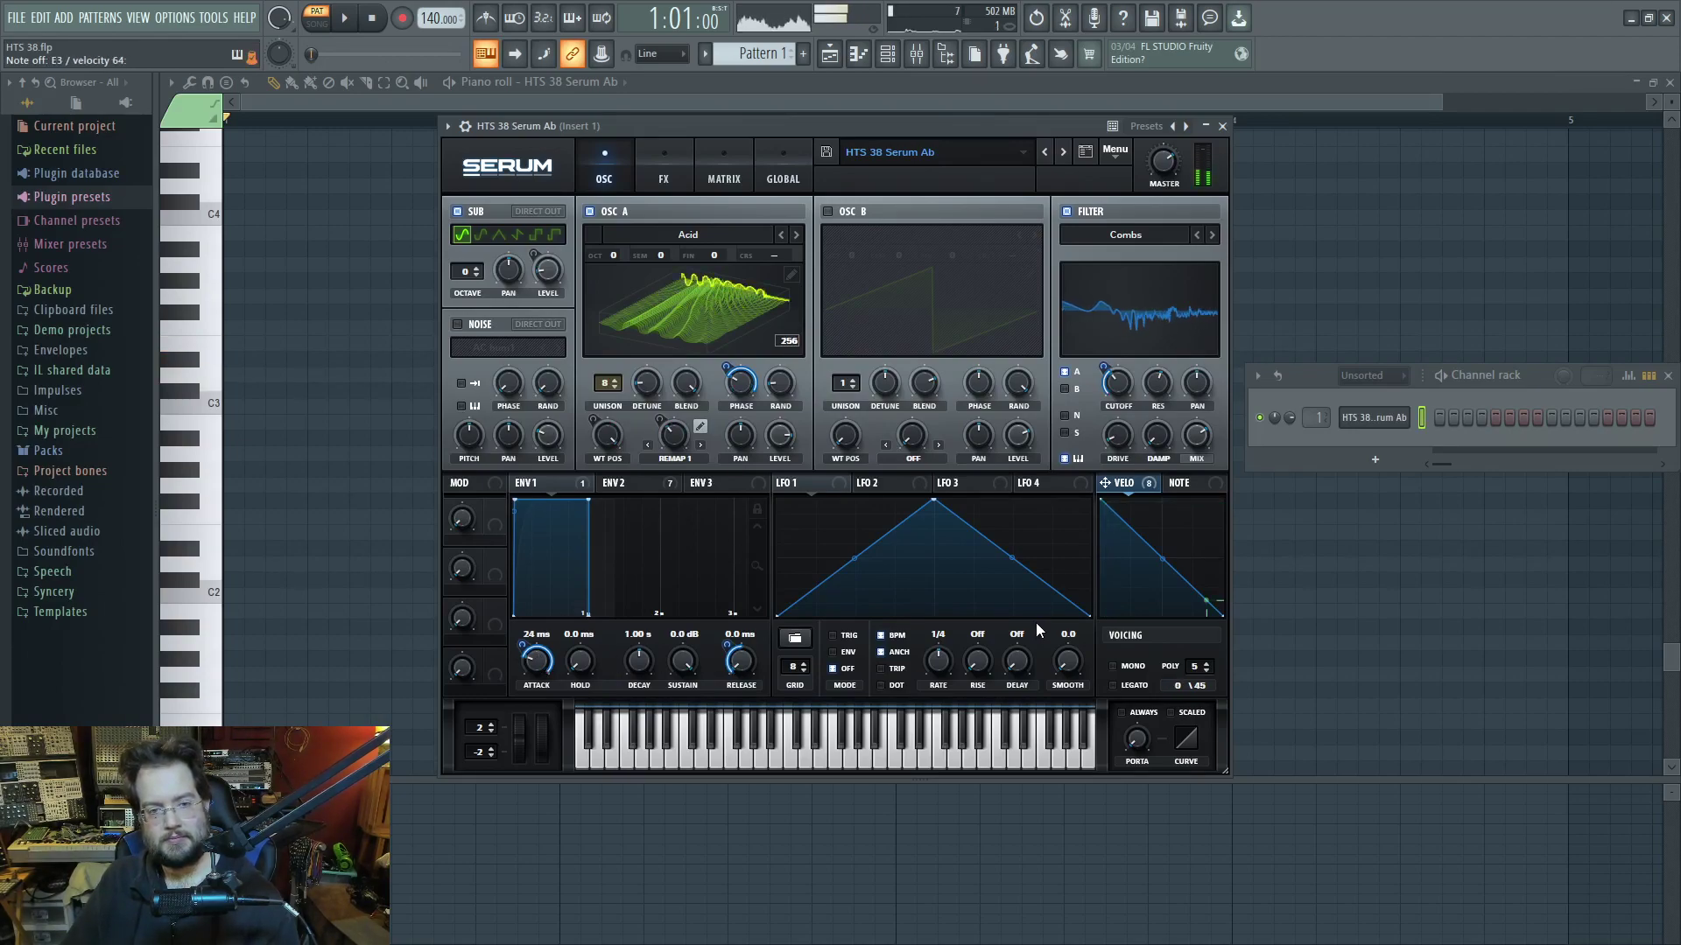
pyautogui.click(636, 489)
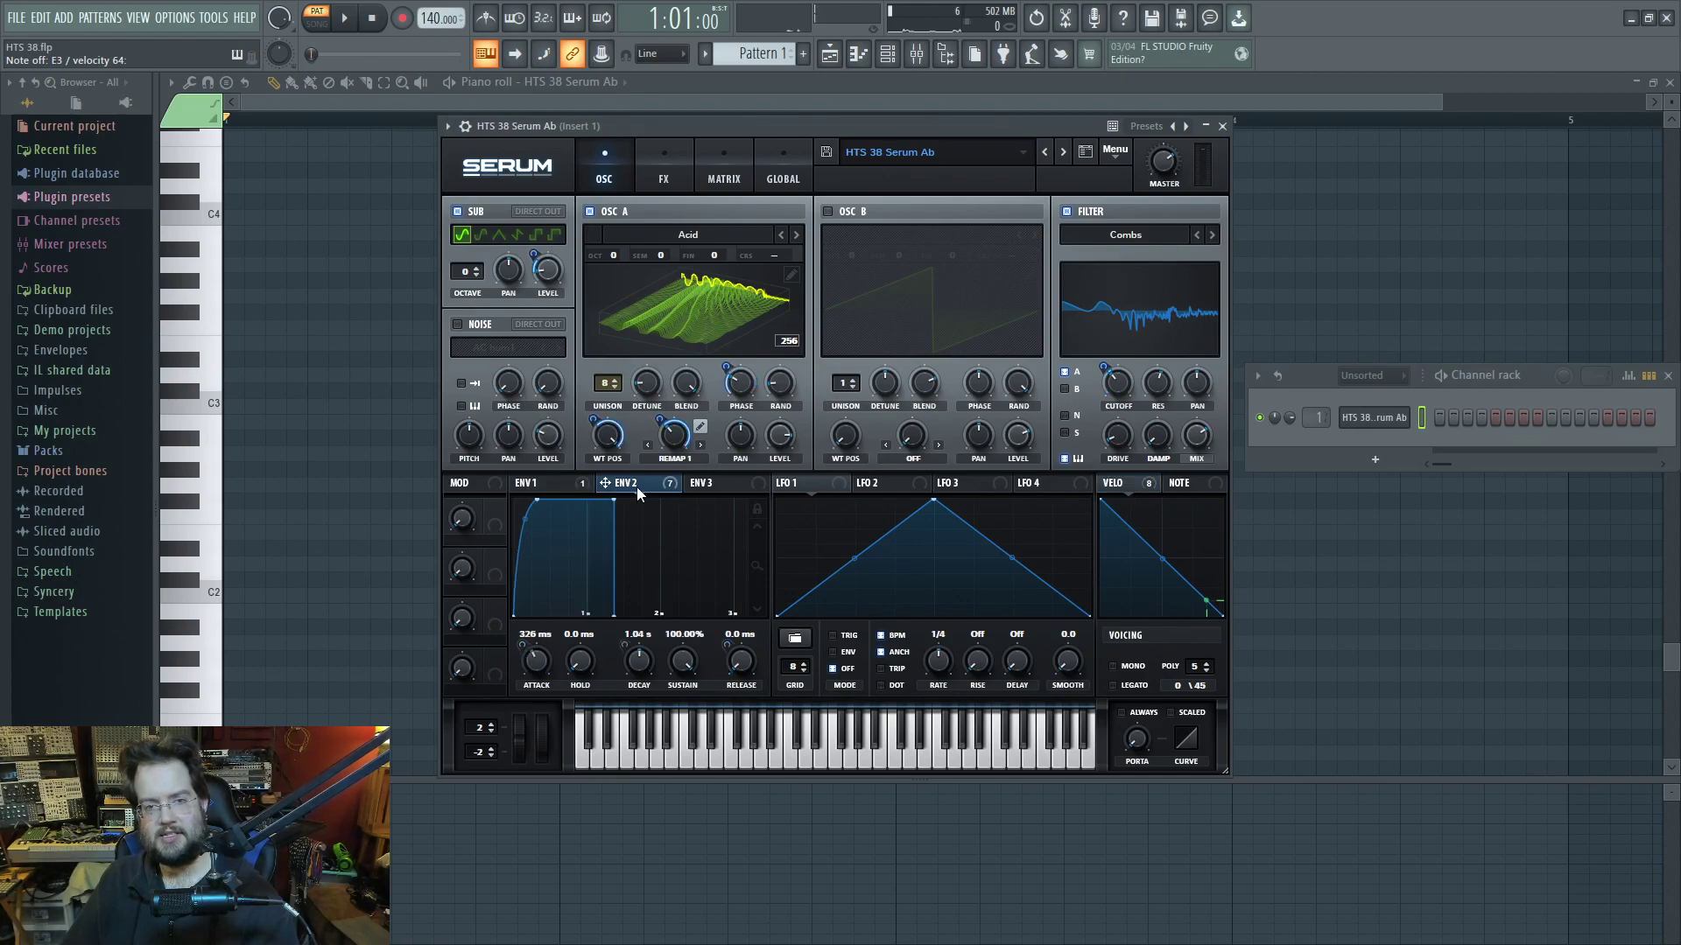
pyautogui.click(663, 178)
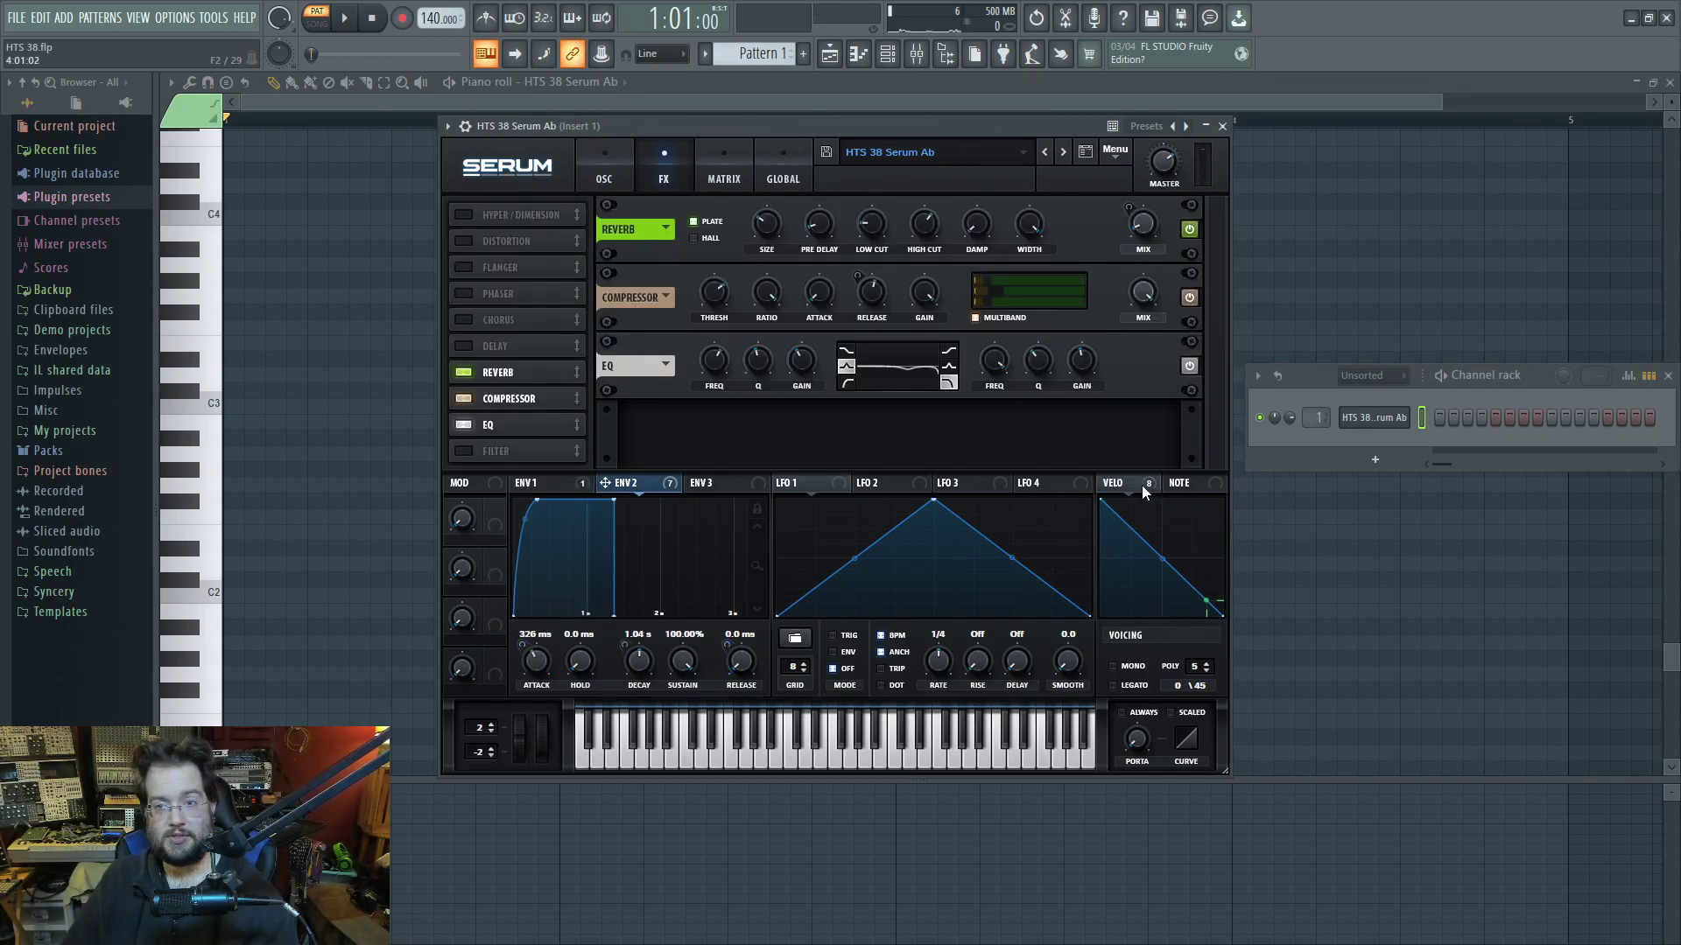
pyautogui.click(1116, 484)
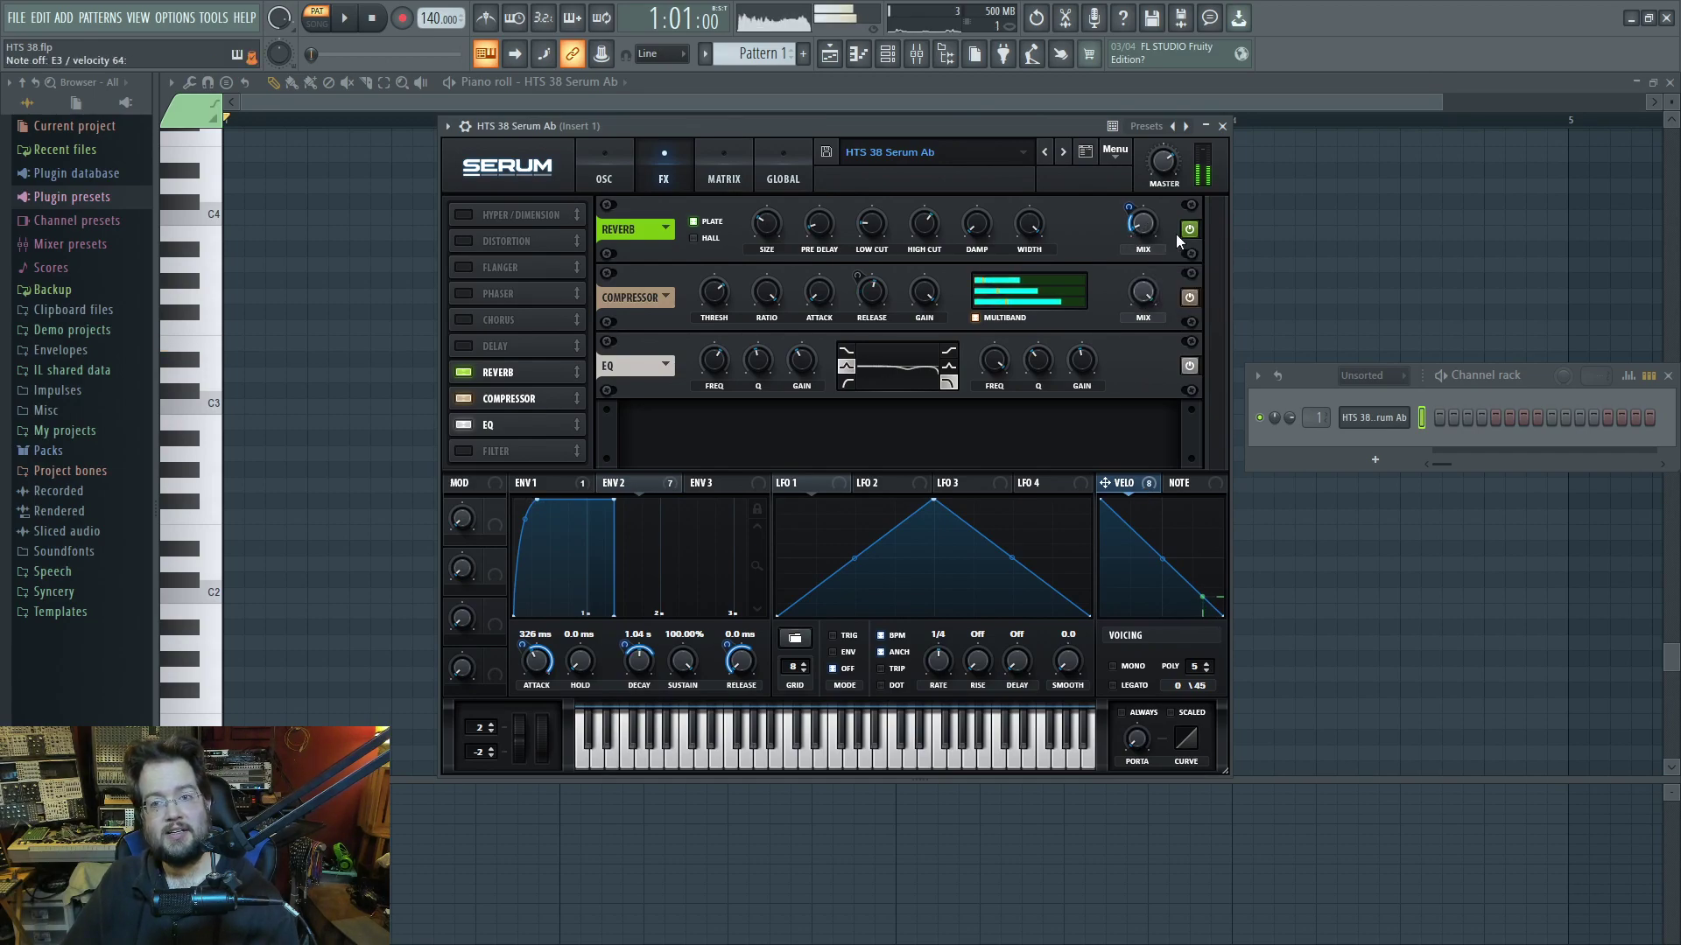
pyautogui.click(605, 179)
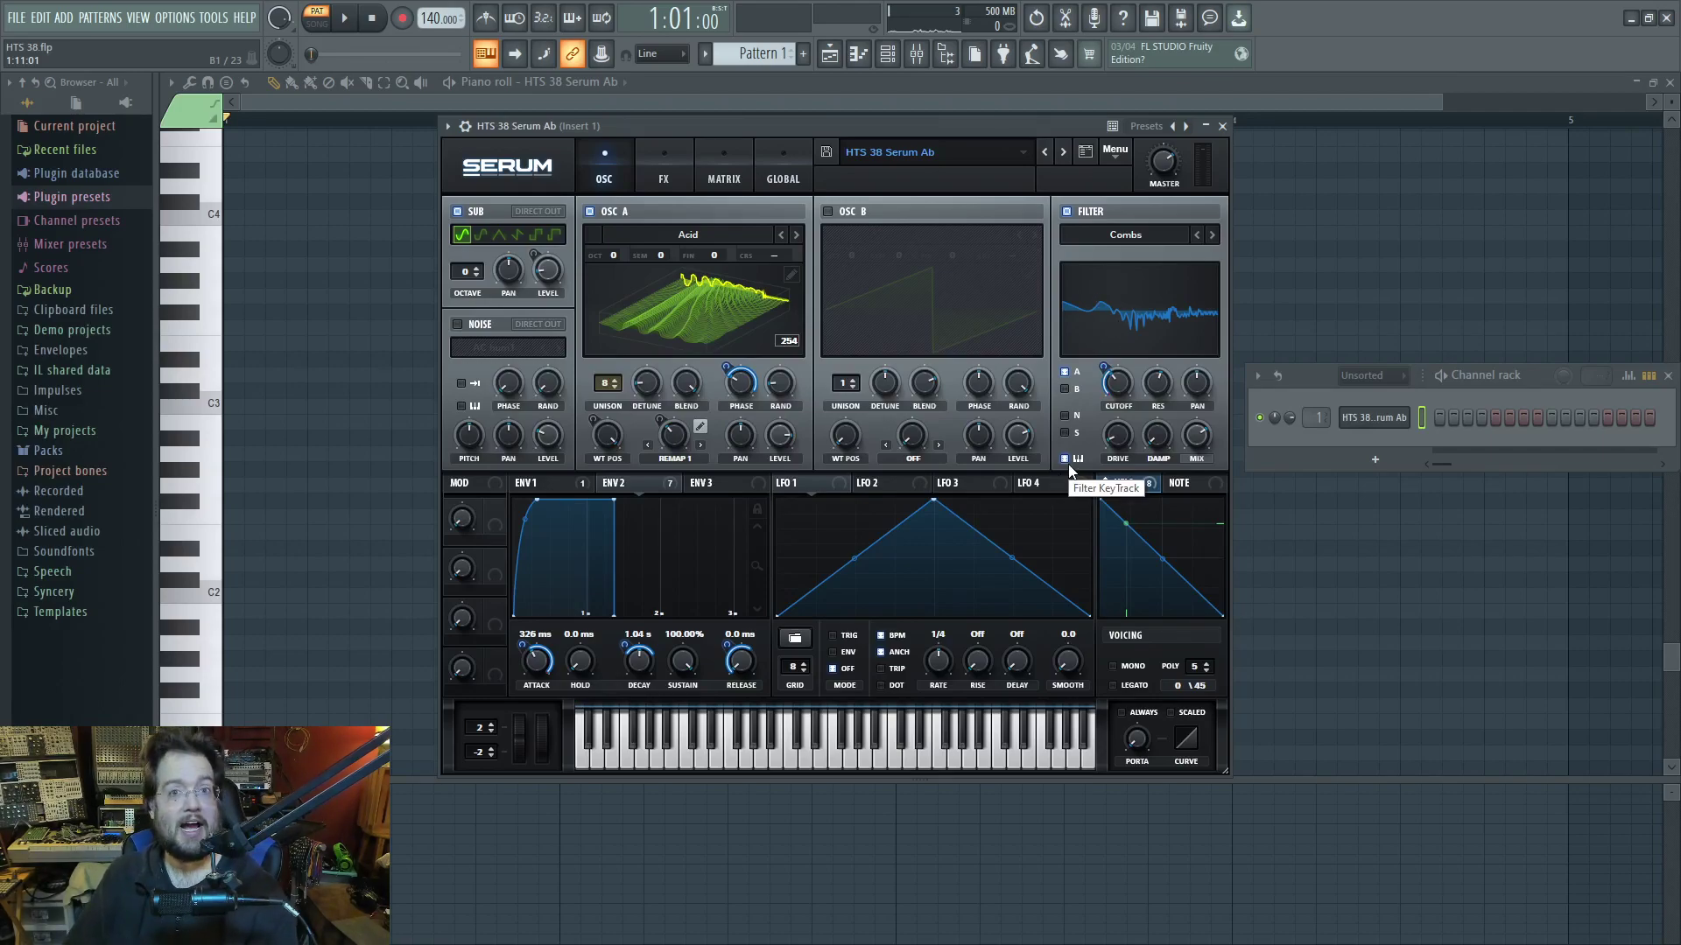
pyautogui.press('y')
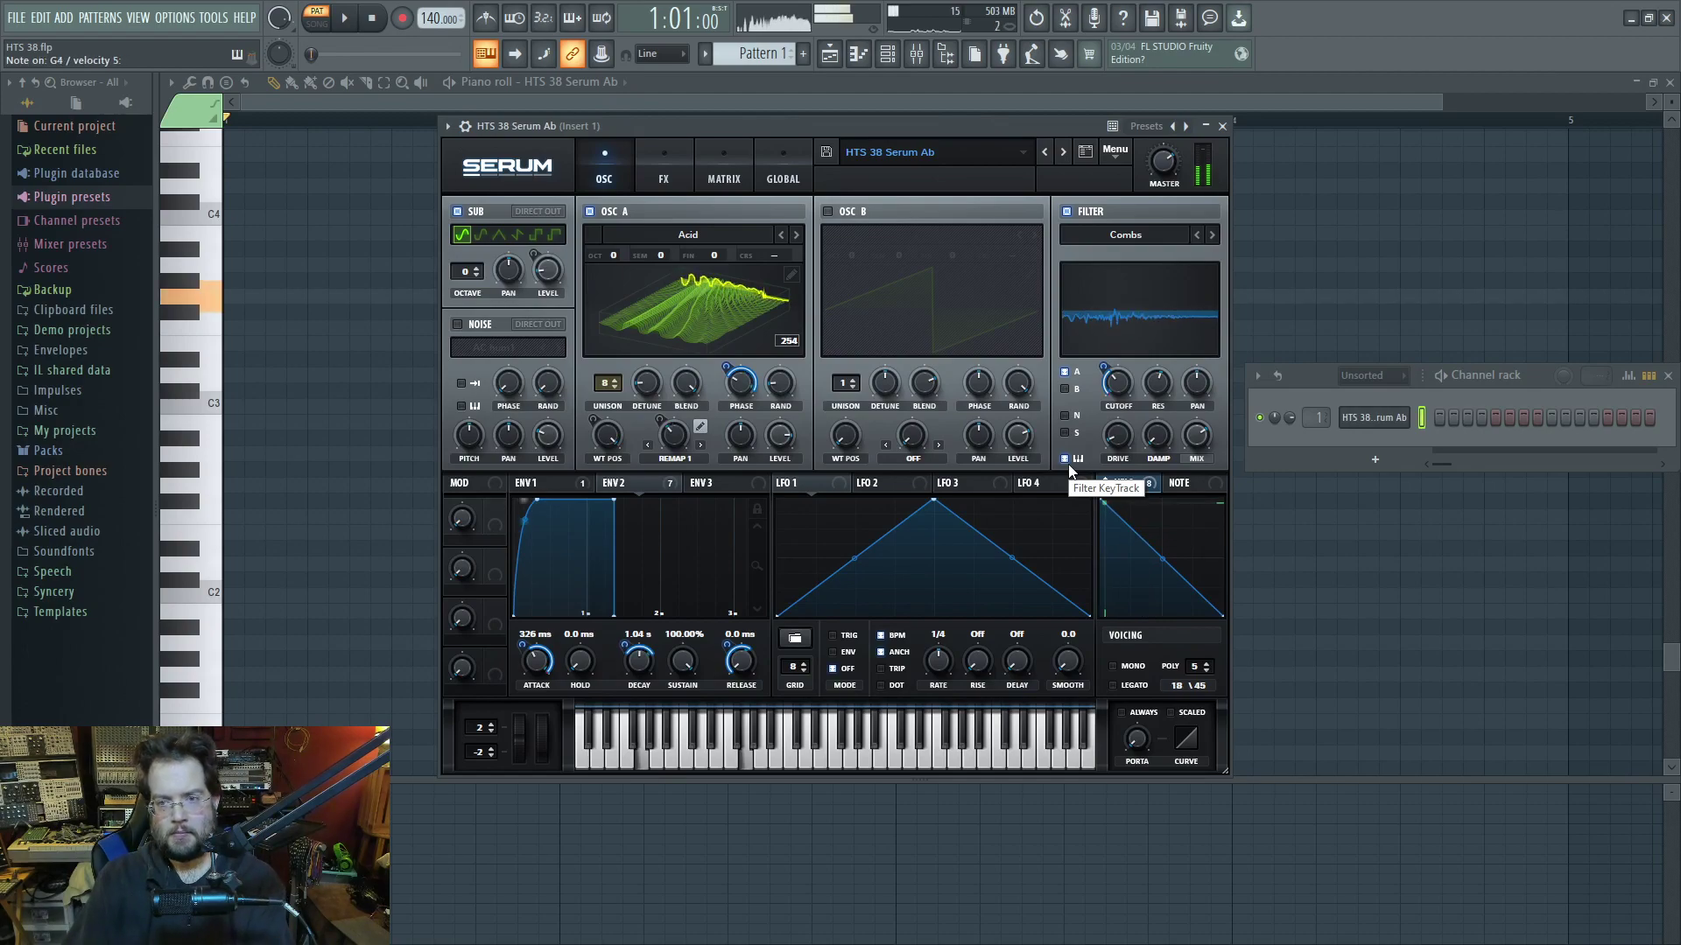
pyautogui.press('y')
pyautogui.press('y')
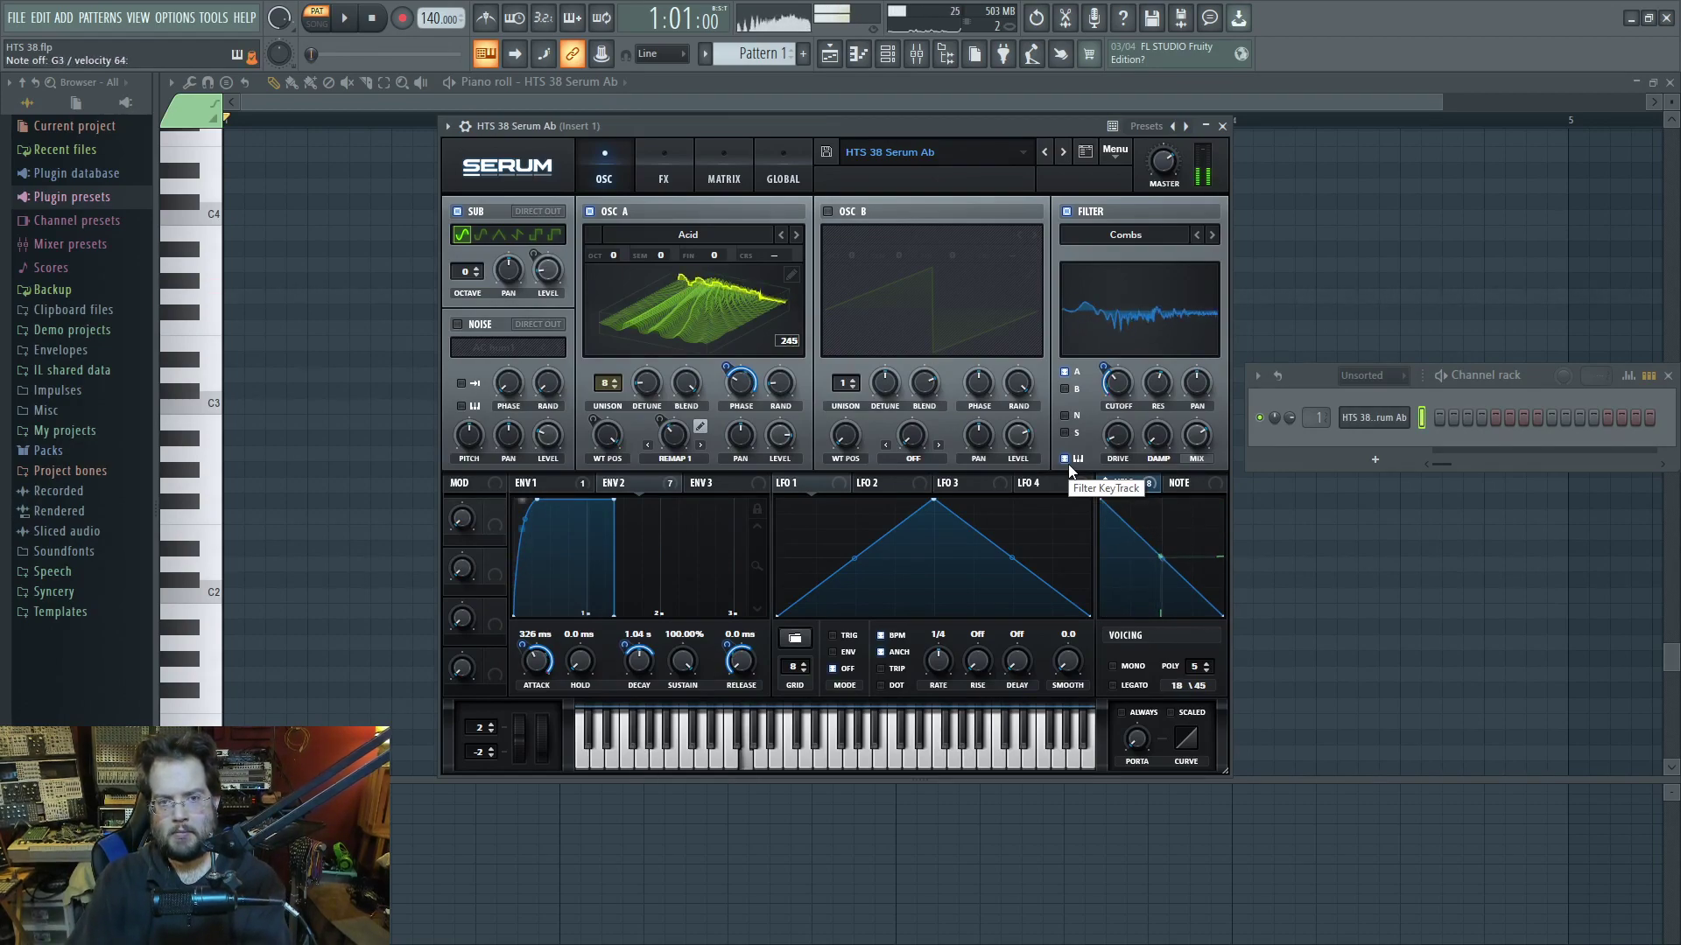
# Shorten the long note, add three short C#3 notes with varying velocities, and audition them
pyautogui.press('Escape')
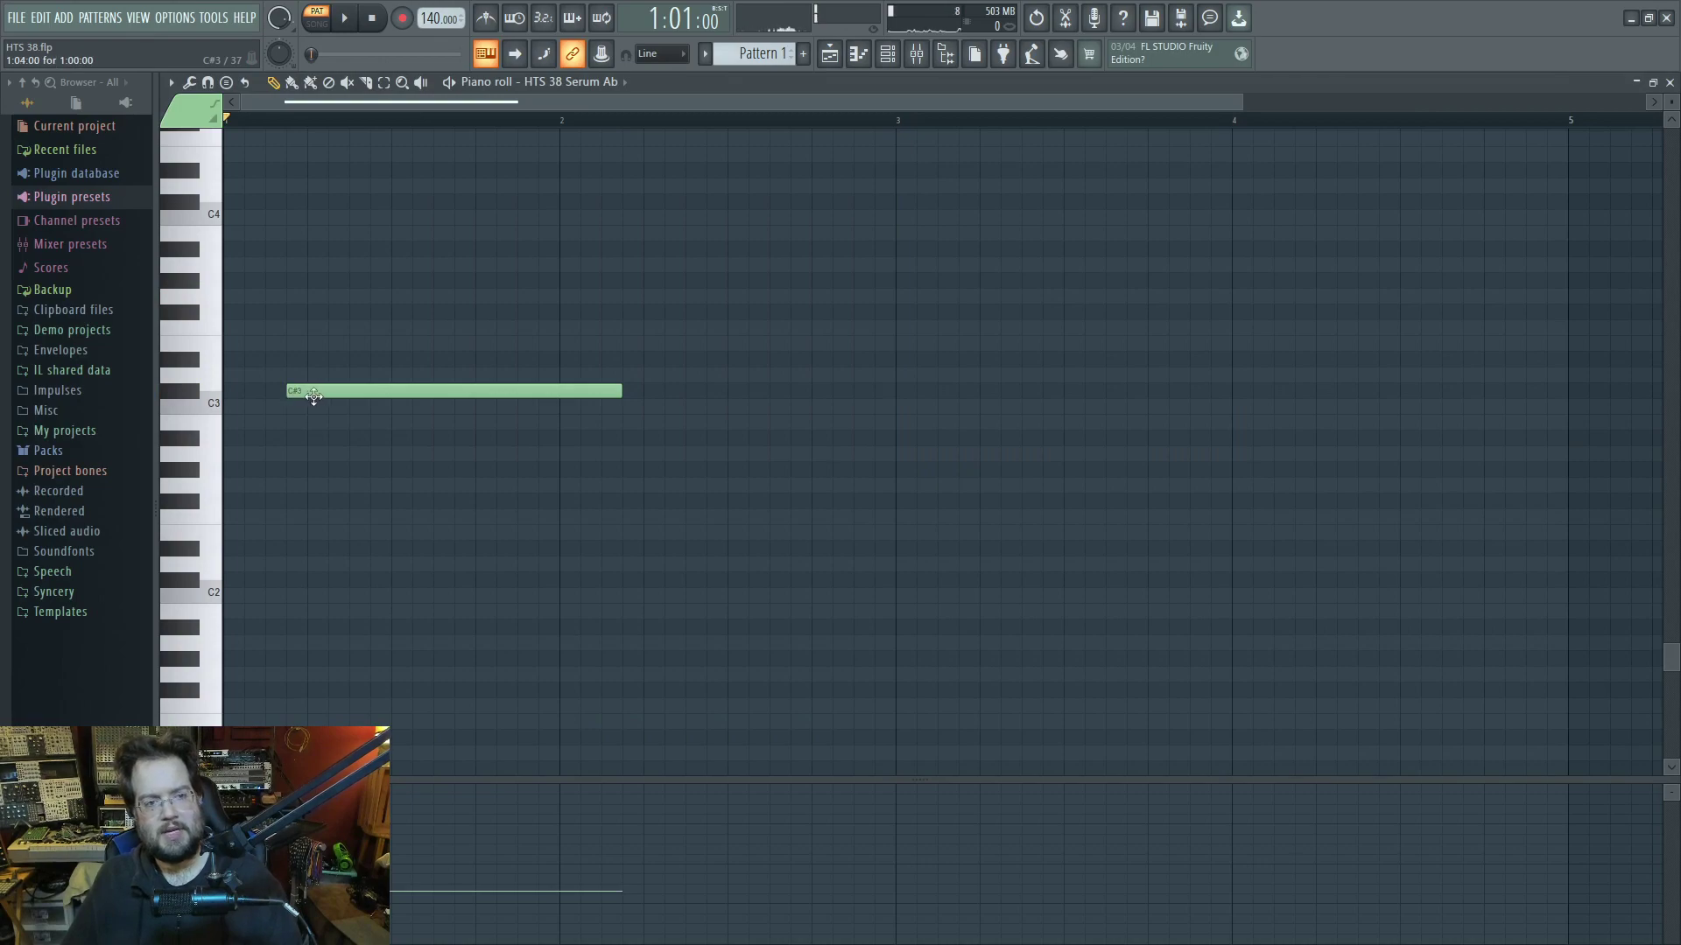
pyautogui.moveTo(624, 394); pyautogui.dragTo(263, 395)
pyautogui.click(316, 392)
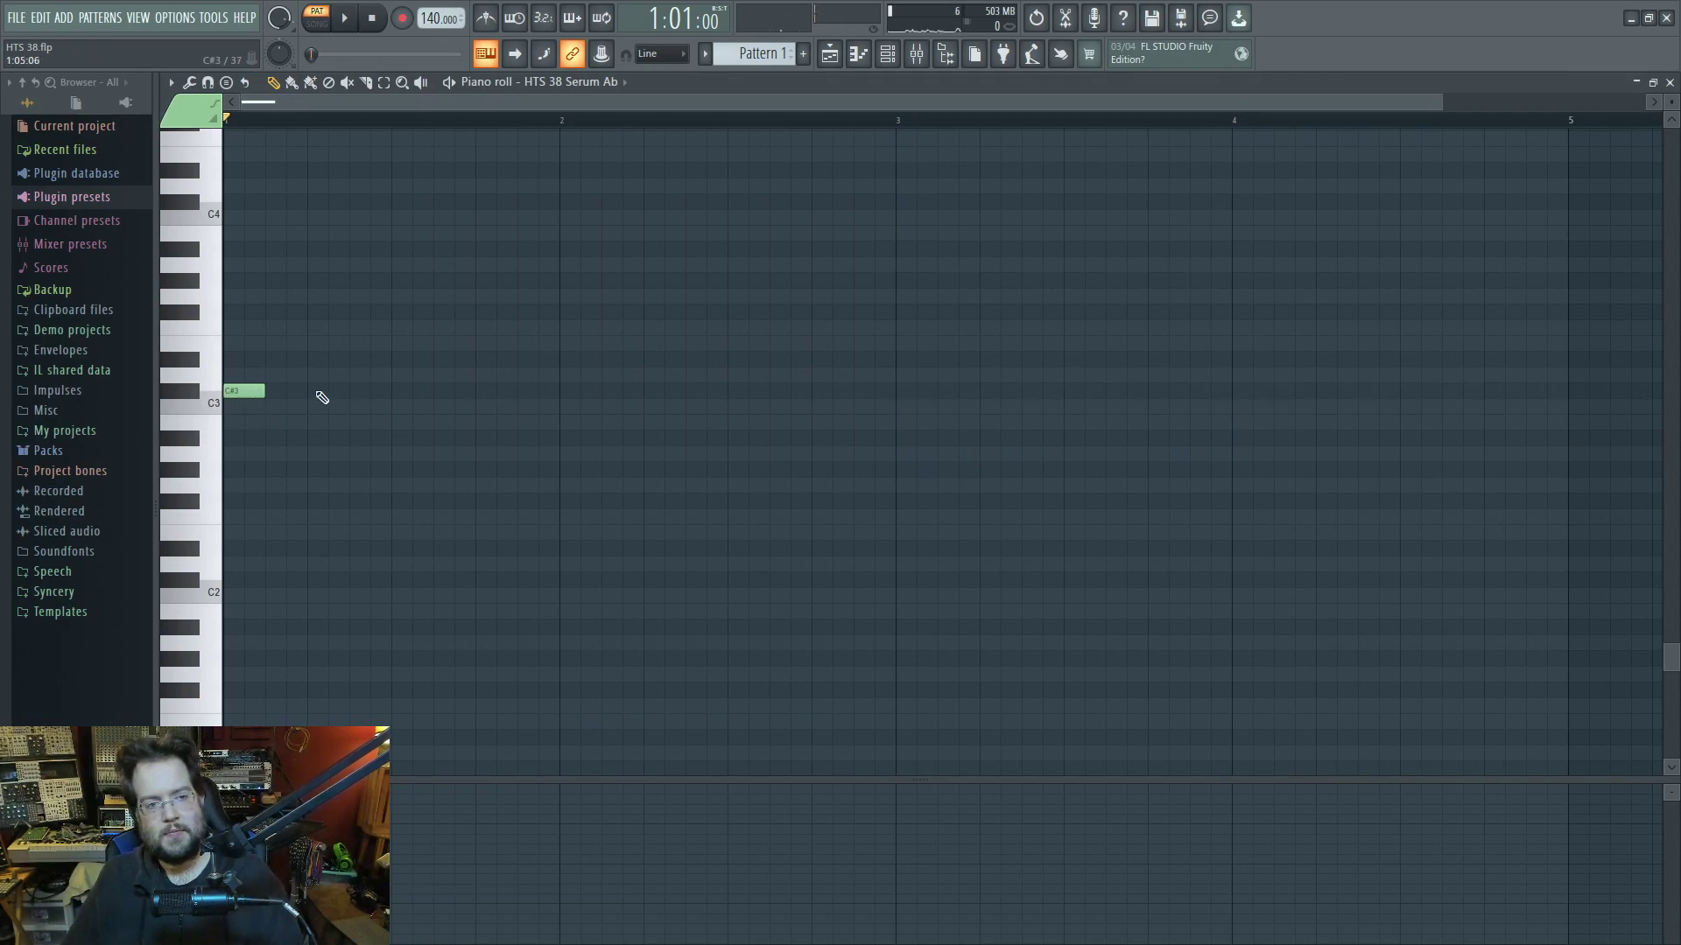
pyautogui.click(394, 392)
pyautogui.click(480, 392)
pyautogui.moveTo(497, 893); pyautogui.dragTo(408, 853)
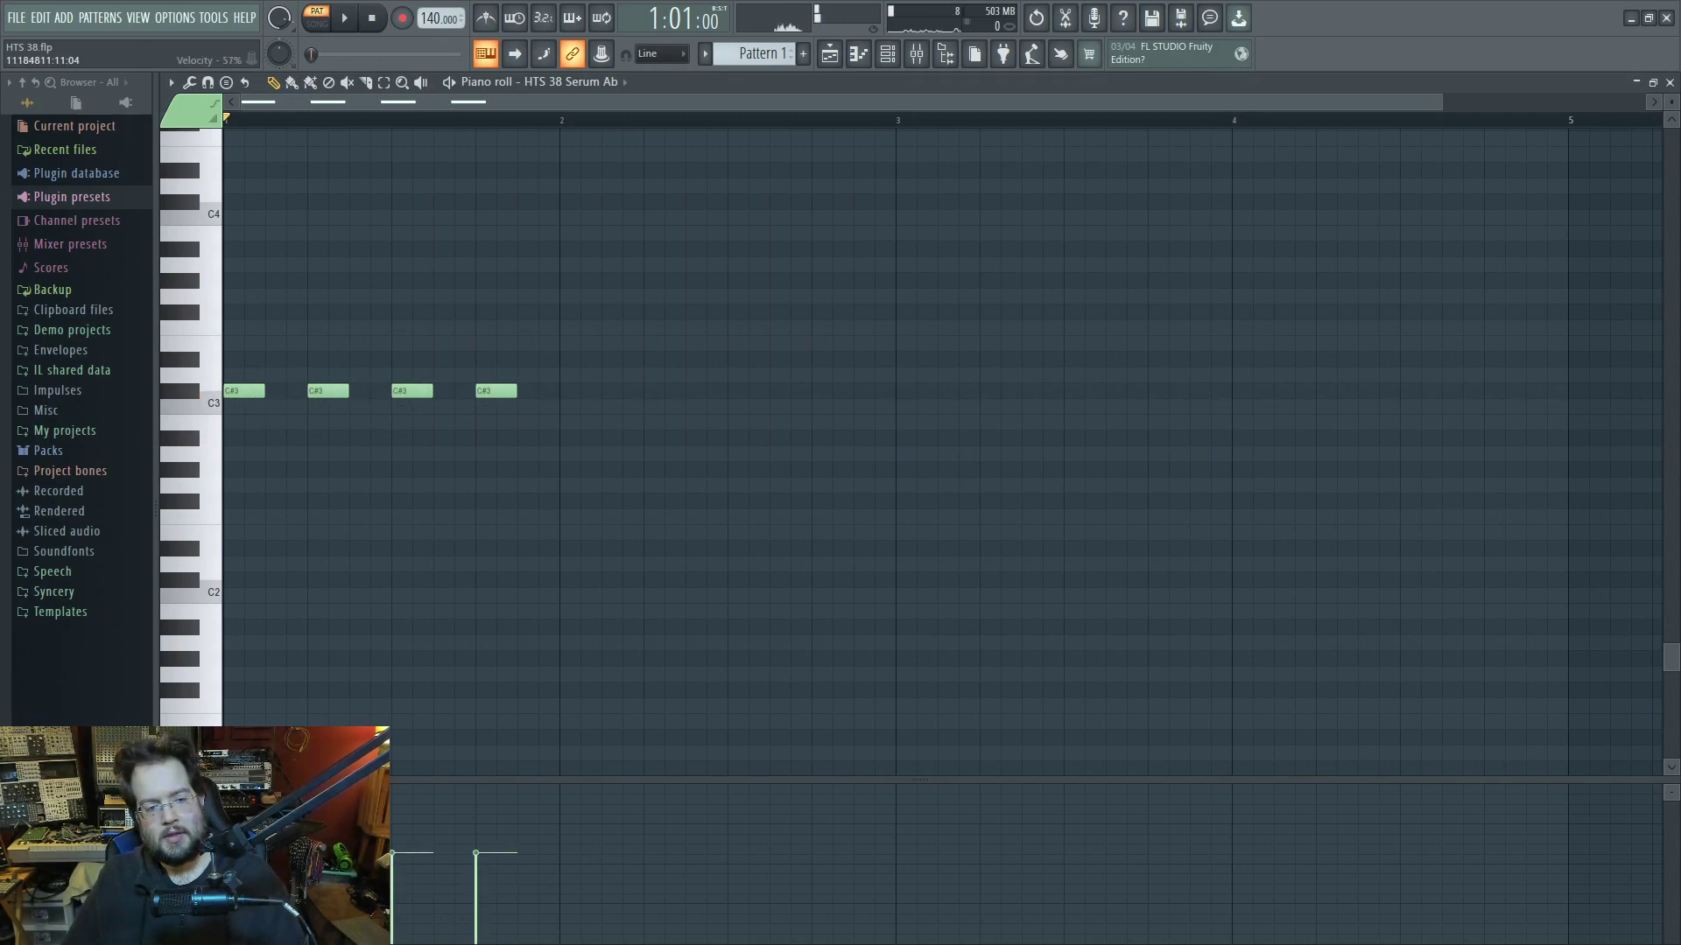
pyautogui.press('space')
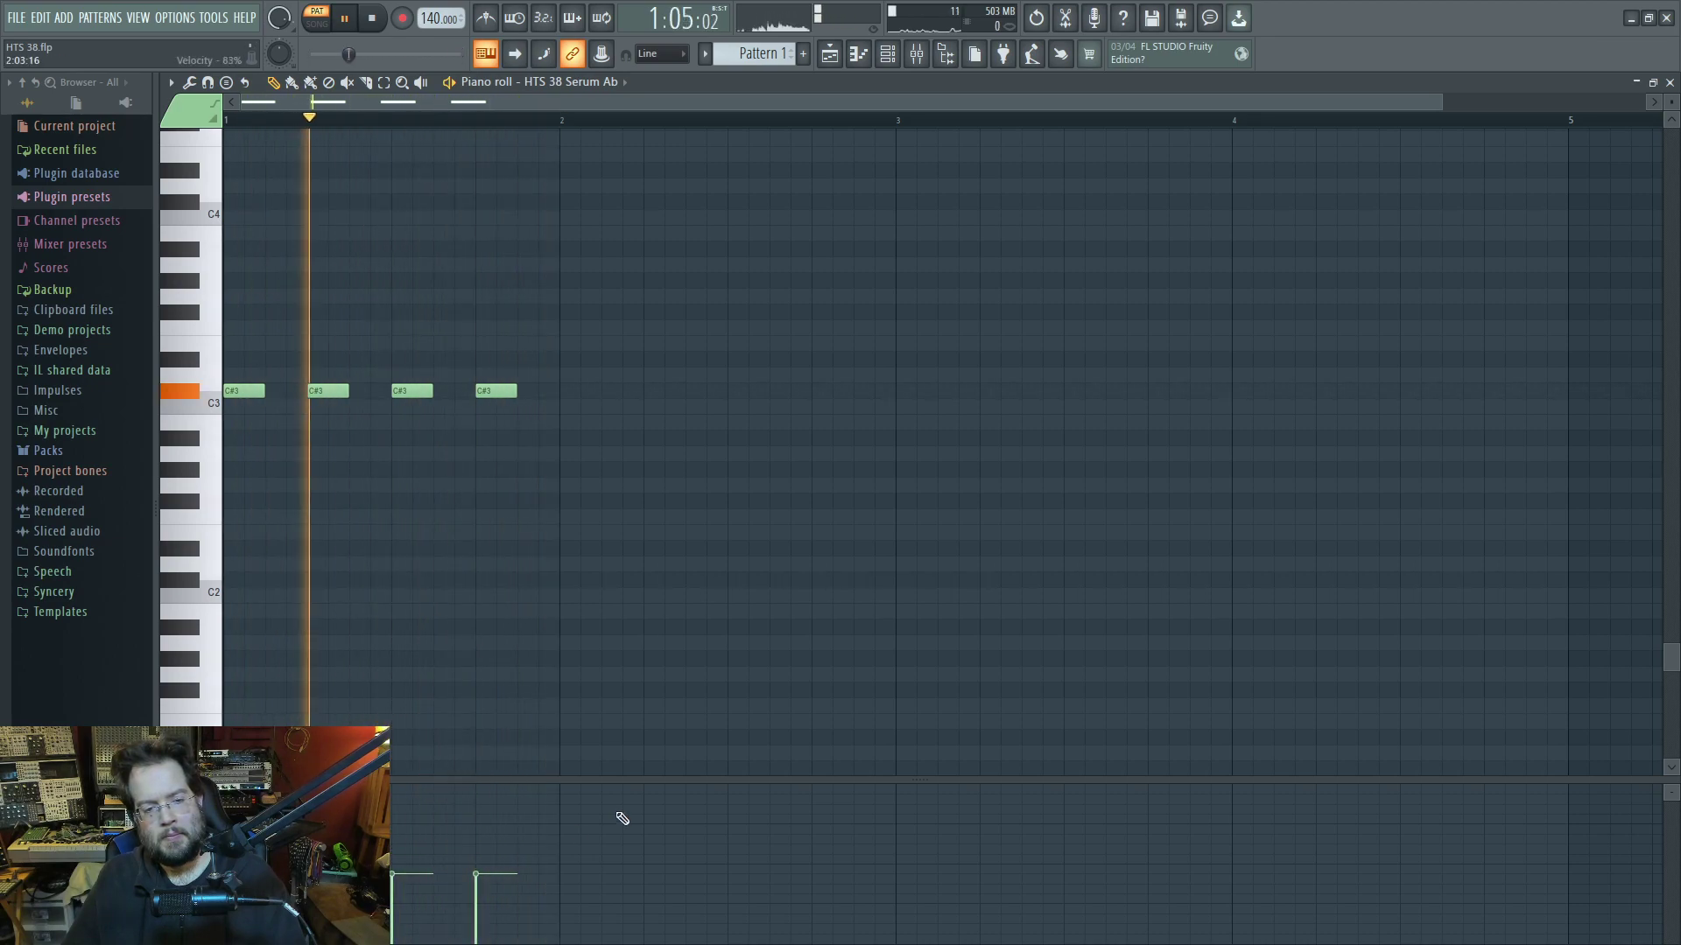
pyautogui.press('space')
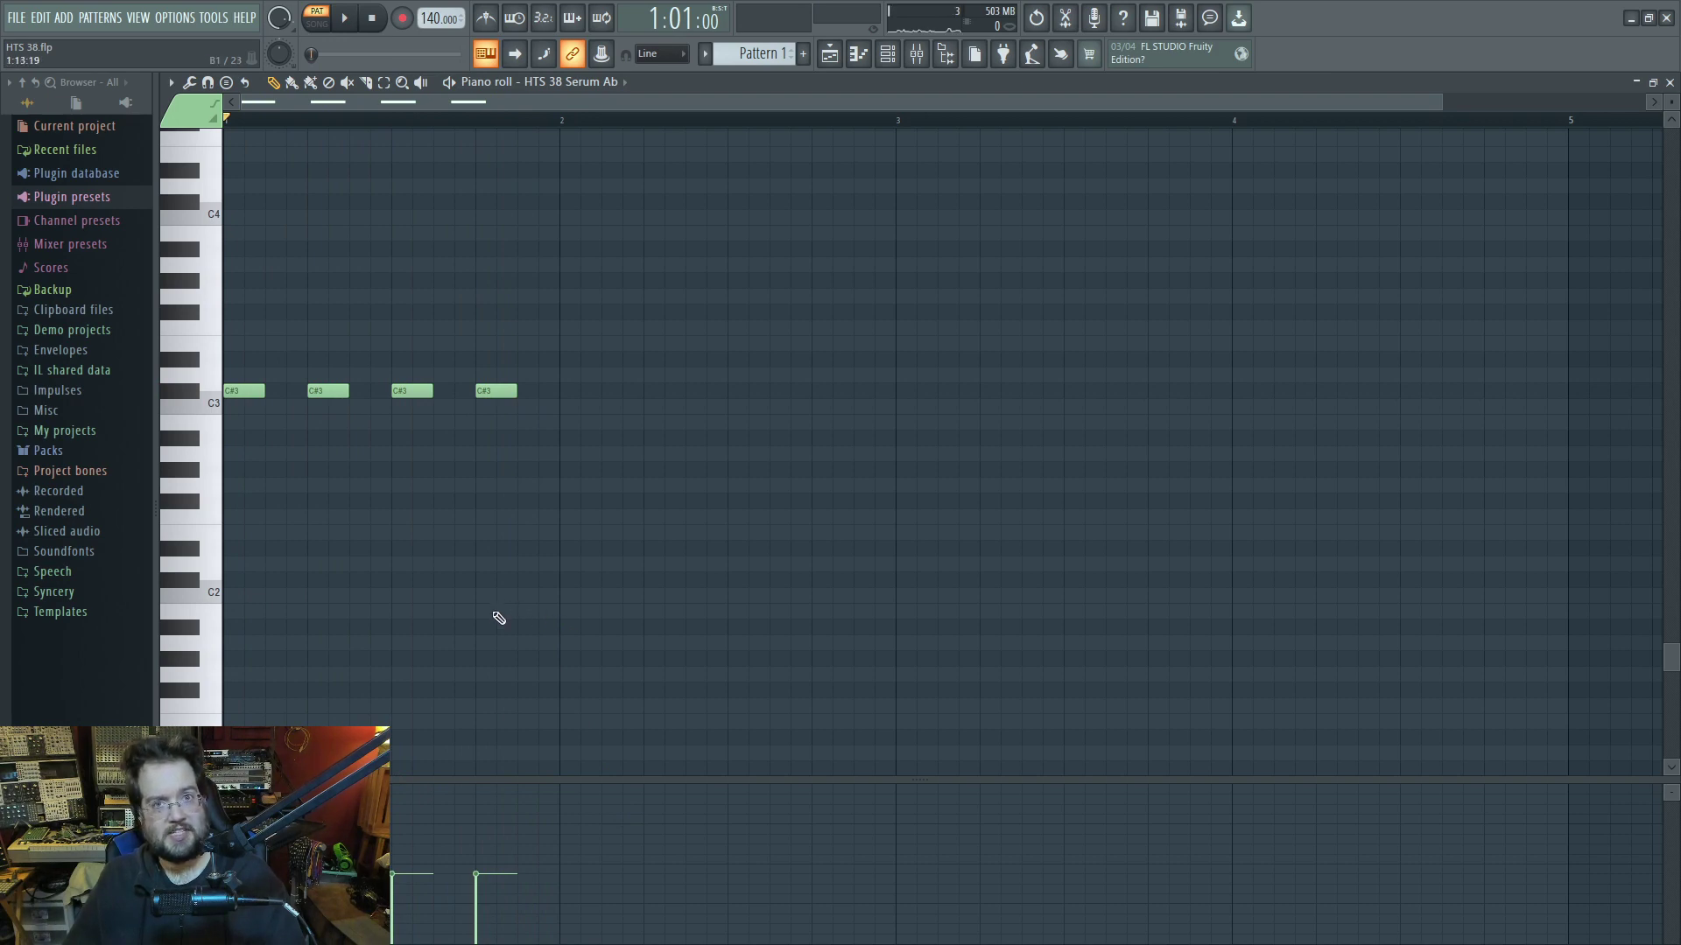
pyautogui.moveTo(472, 867); pyautogui.dragTo(476, 856)
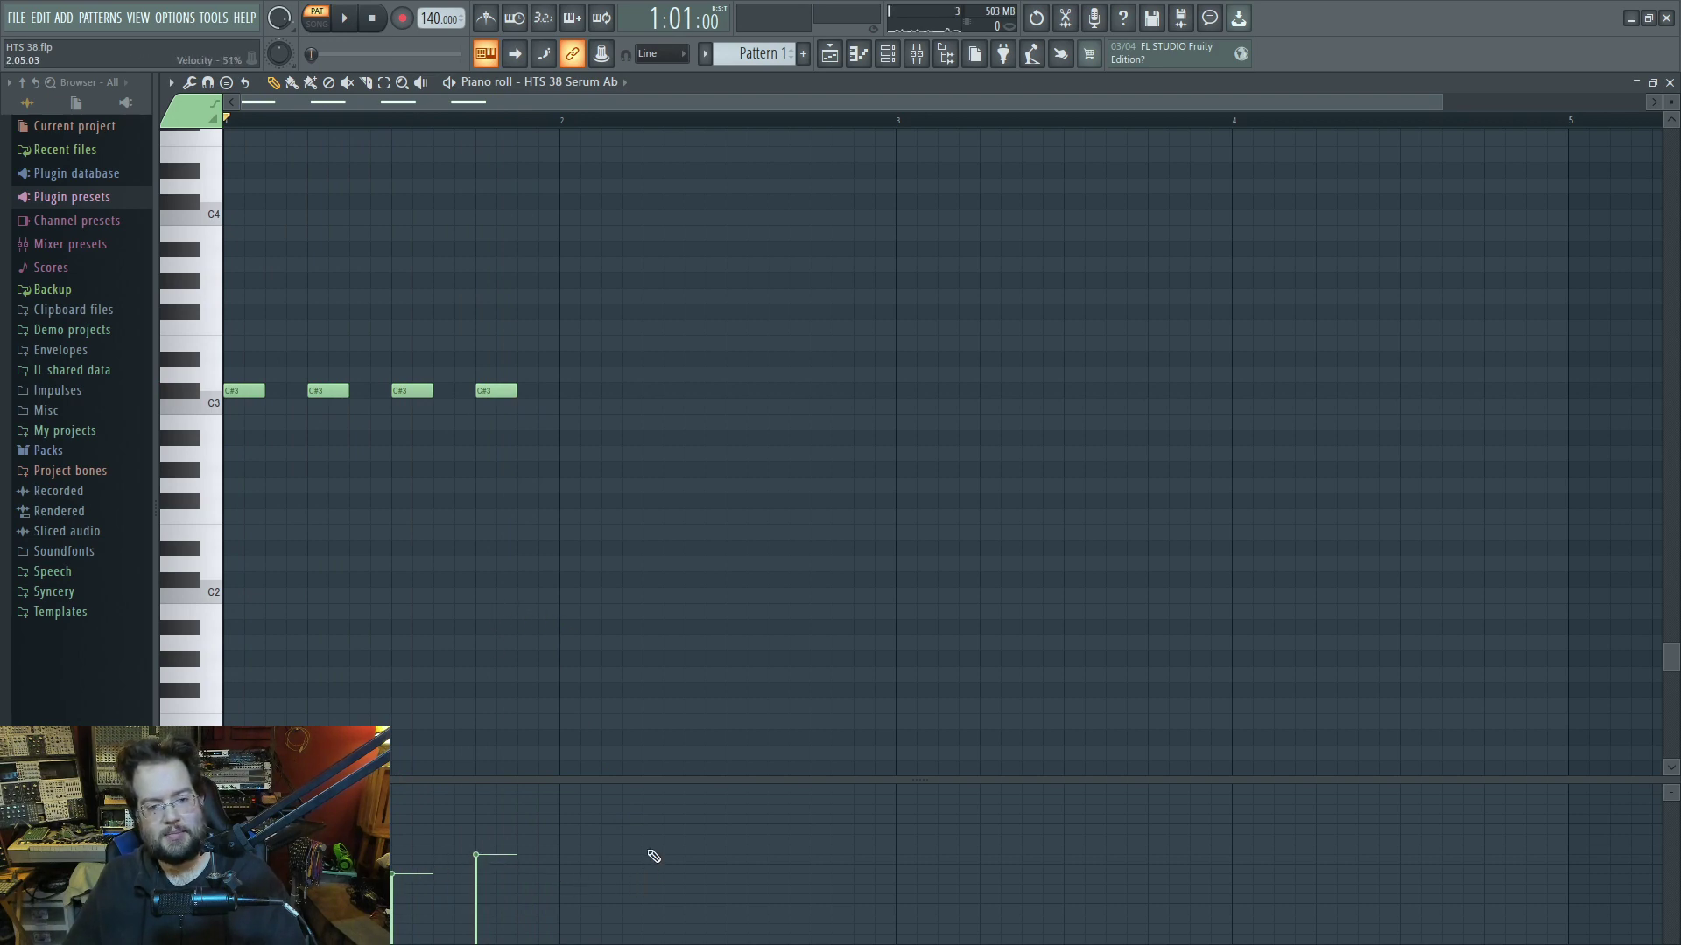
pyautogui.press('space')
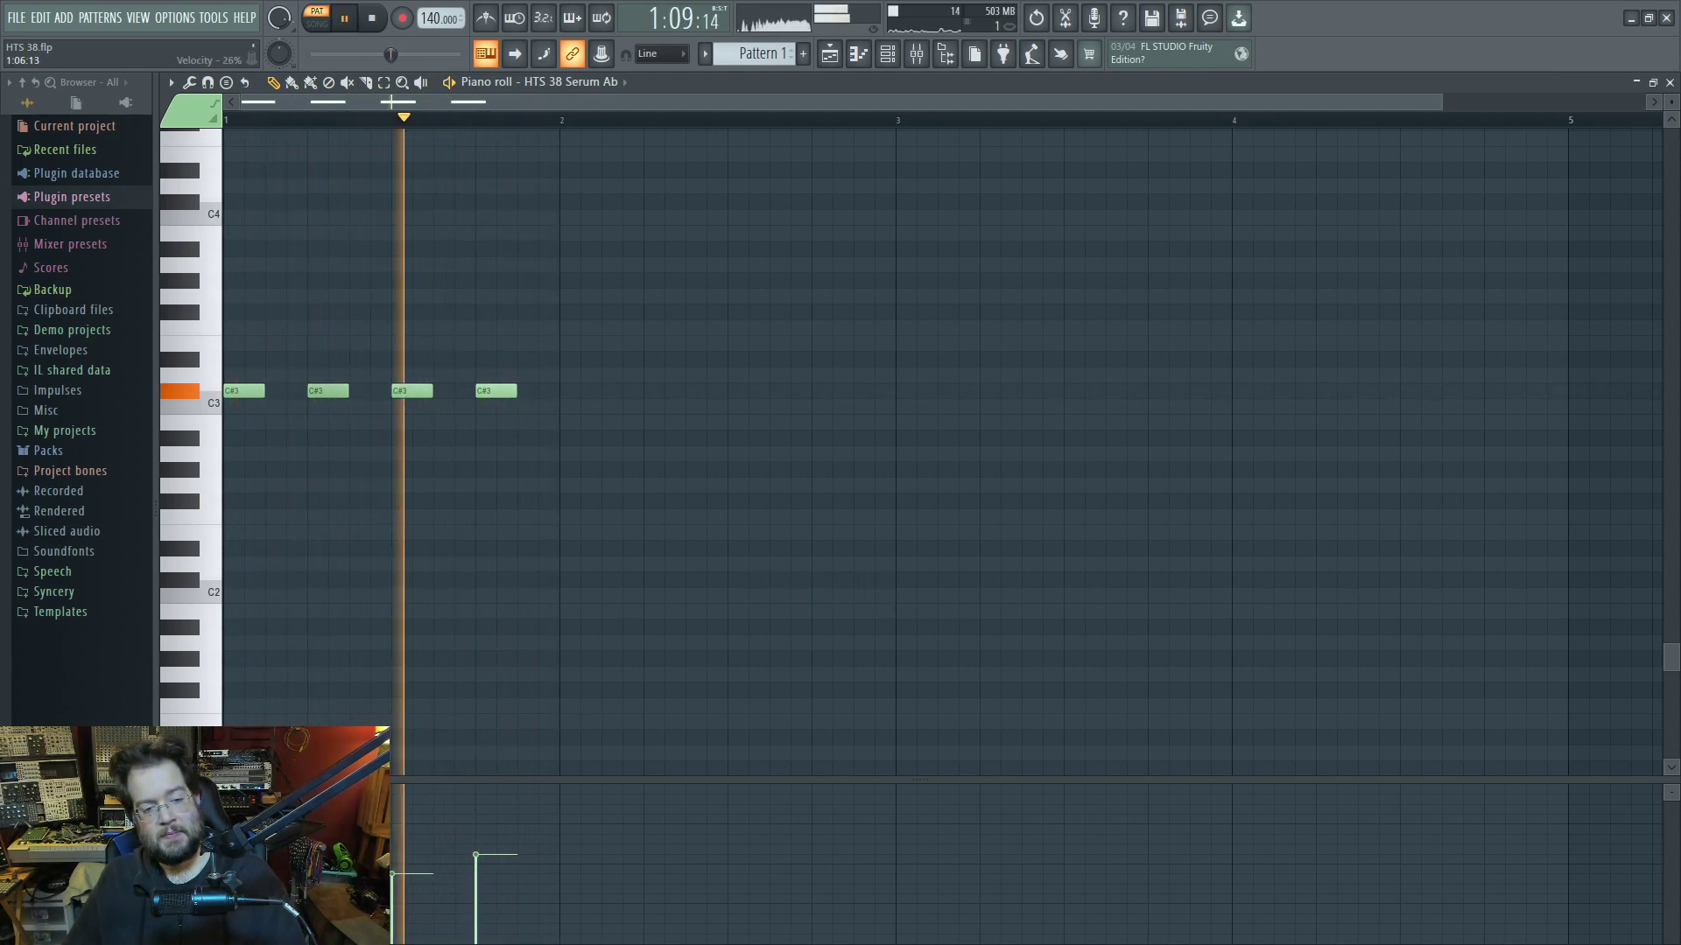
pyautogui.press('space')
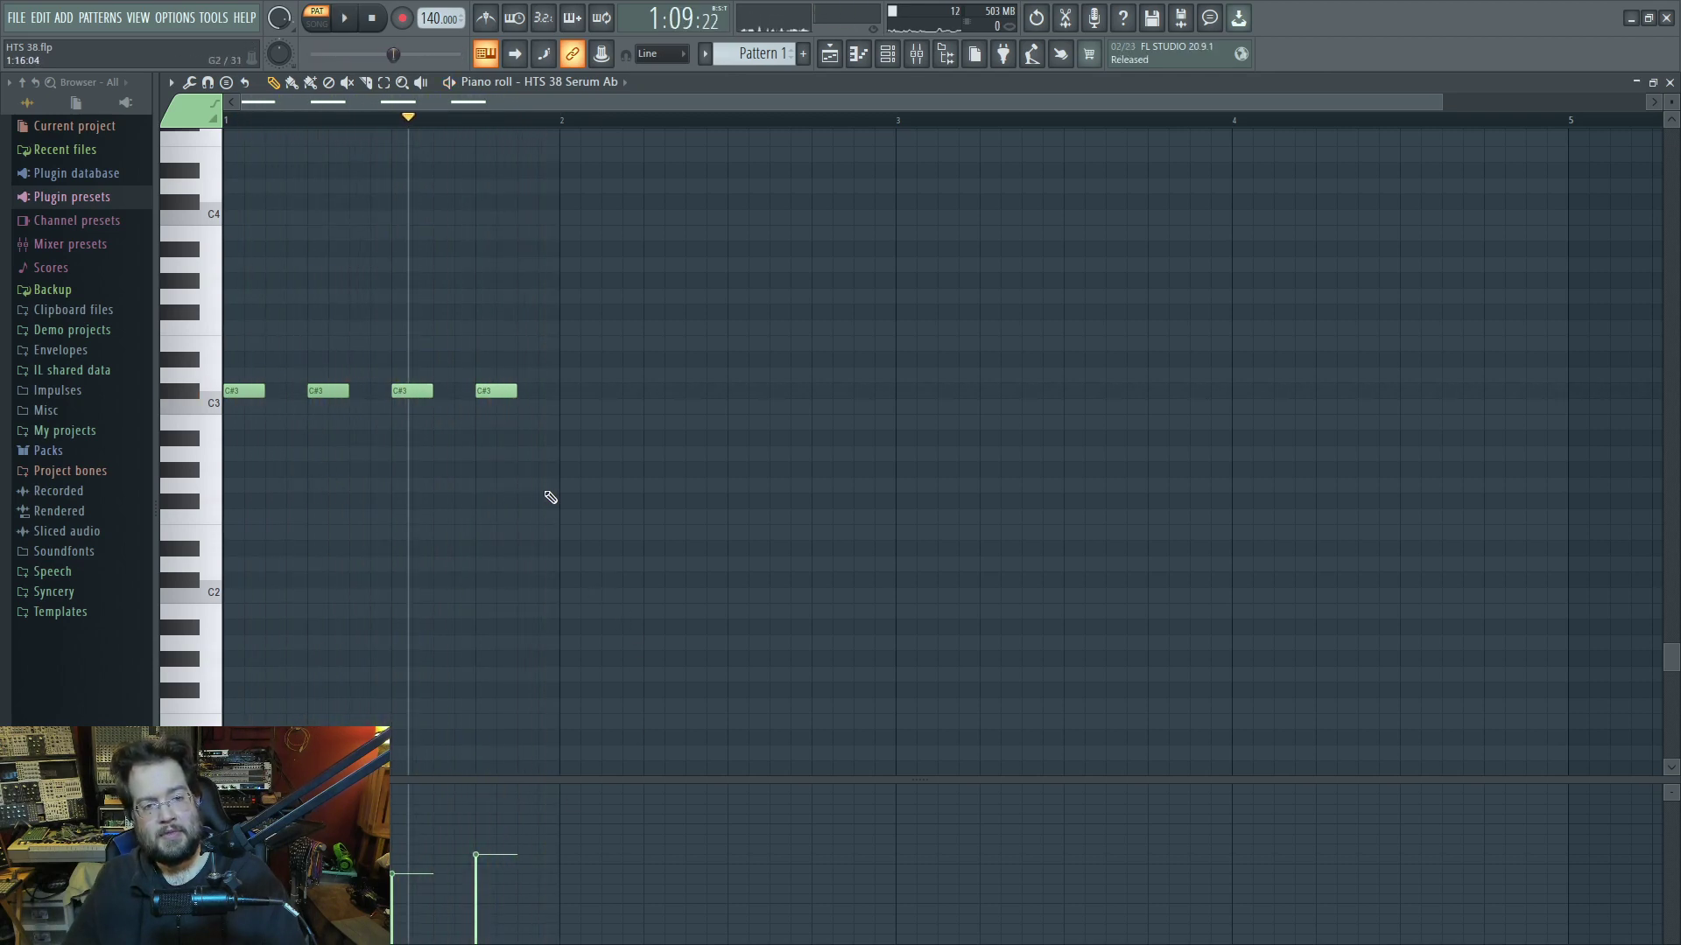
# Lengthen all notes to fill the gaps, play them, and reopen the Serum patch
pyautogui.hotkey('ctrl', 'a')
pyautogui.moveTo(350, 390); pyautogui.dragTo(392, 391)
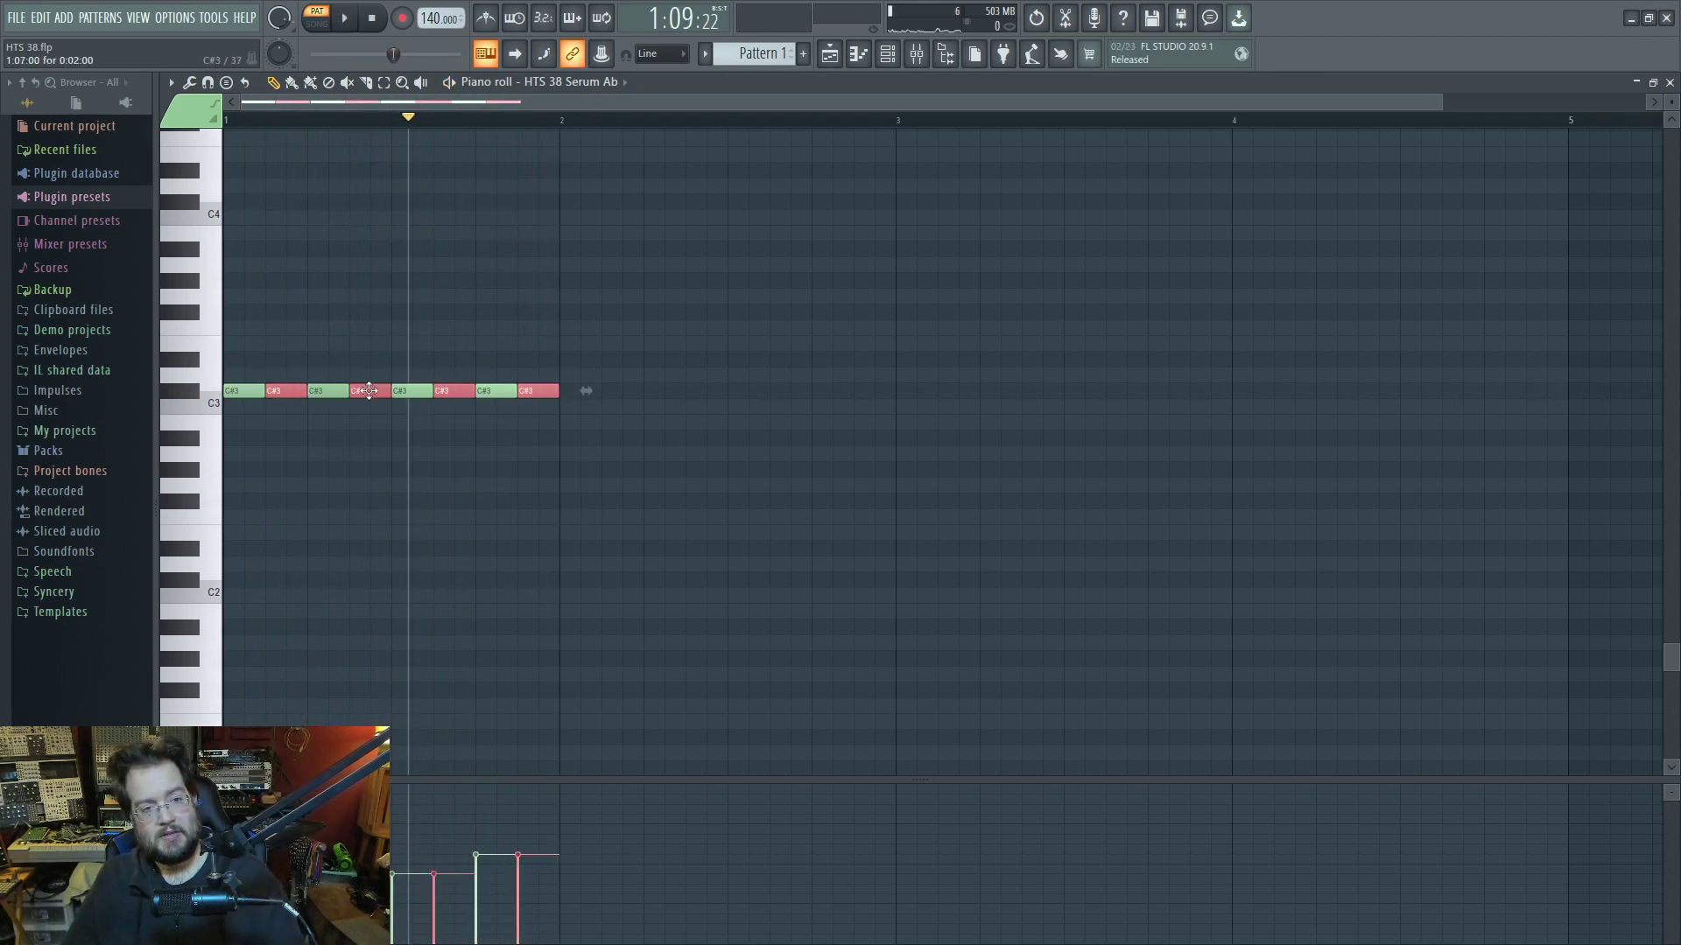
pyautogui.press('space')
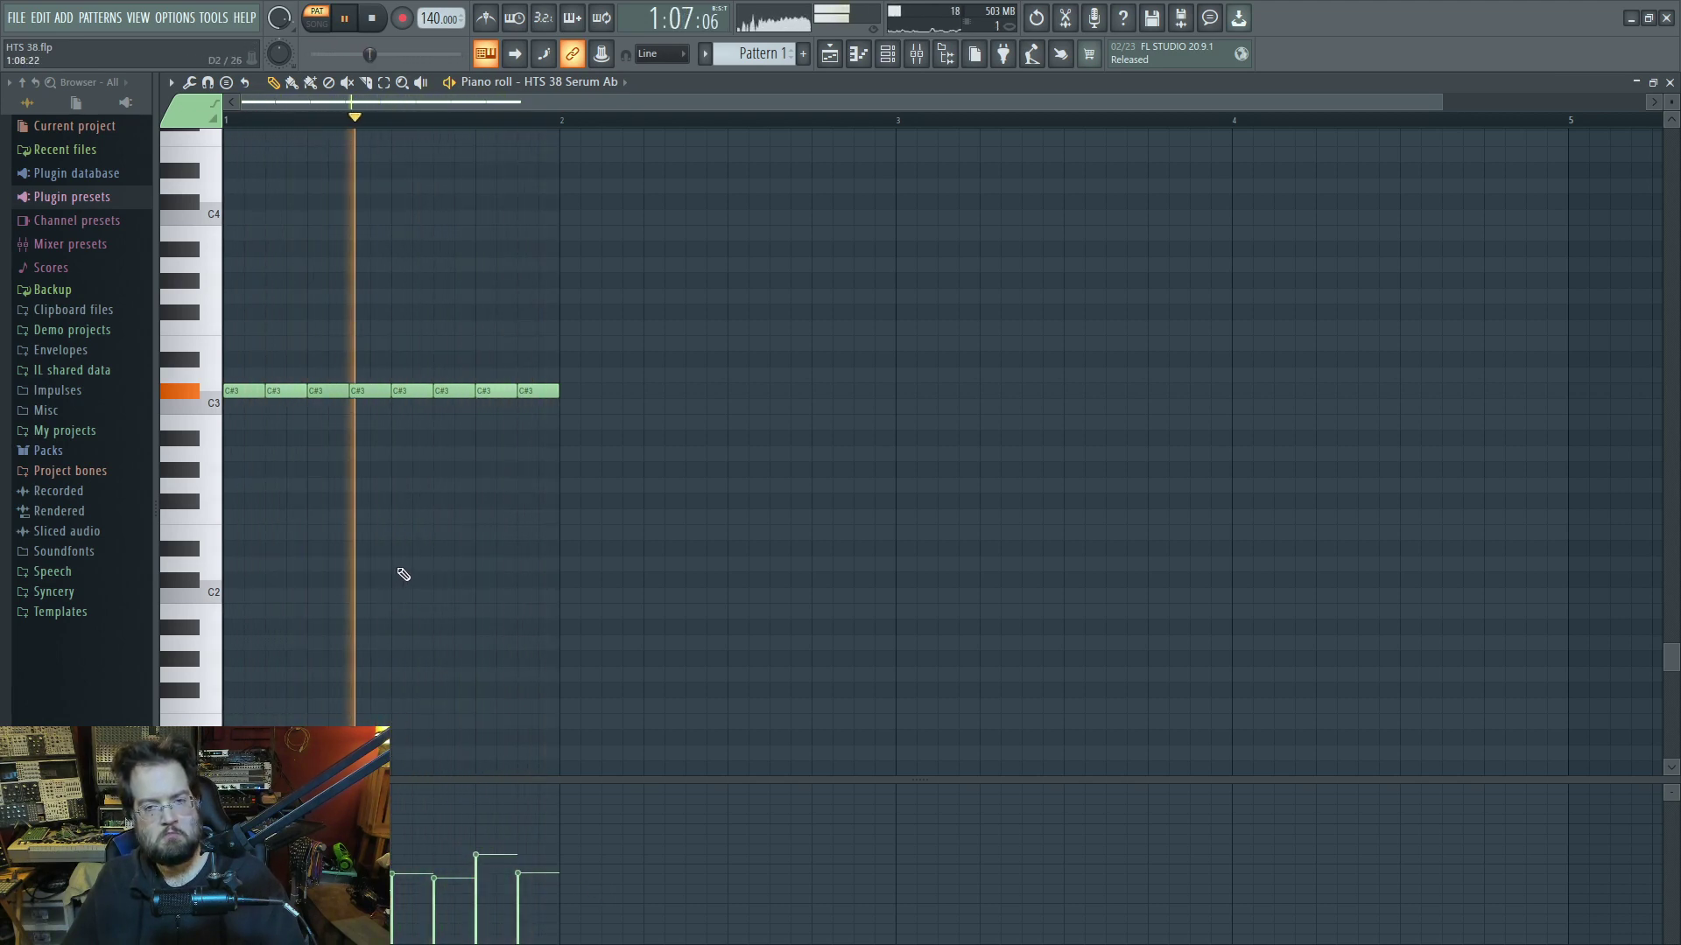
pyautogui.press('space')
pyautogui.press('F6')
pyautogui.click(1352, 416)
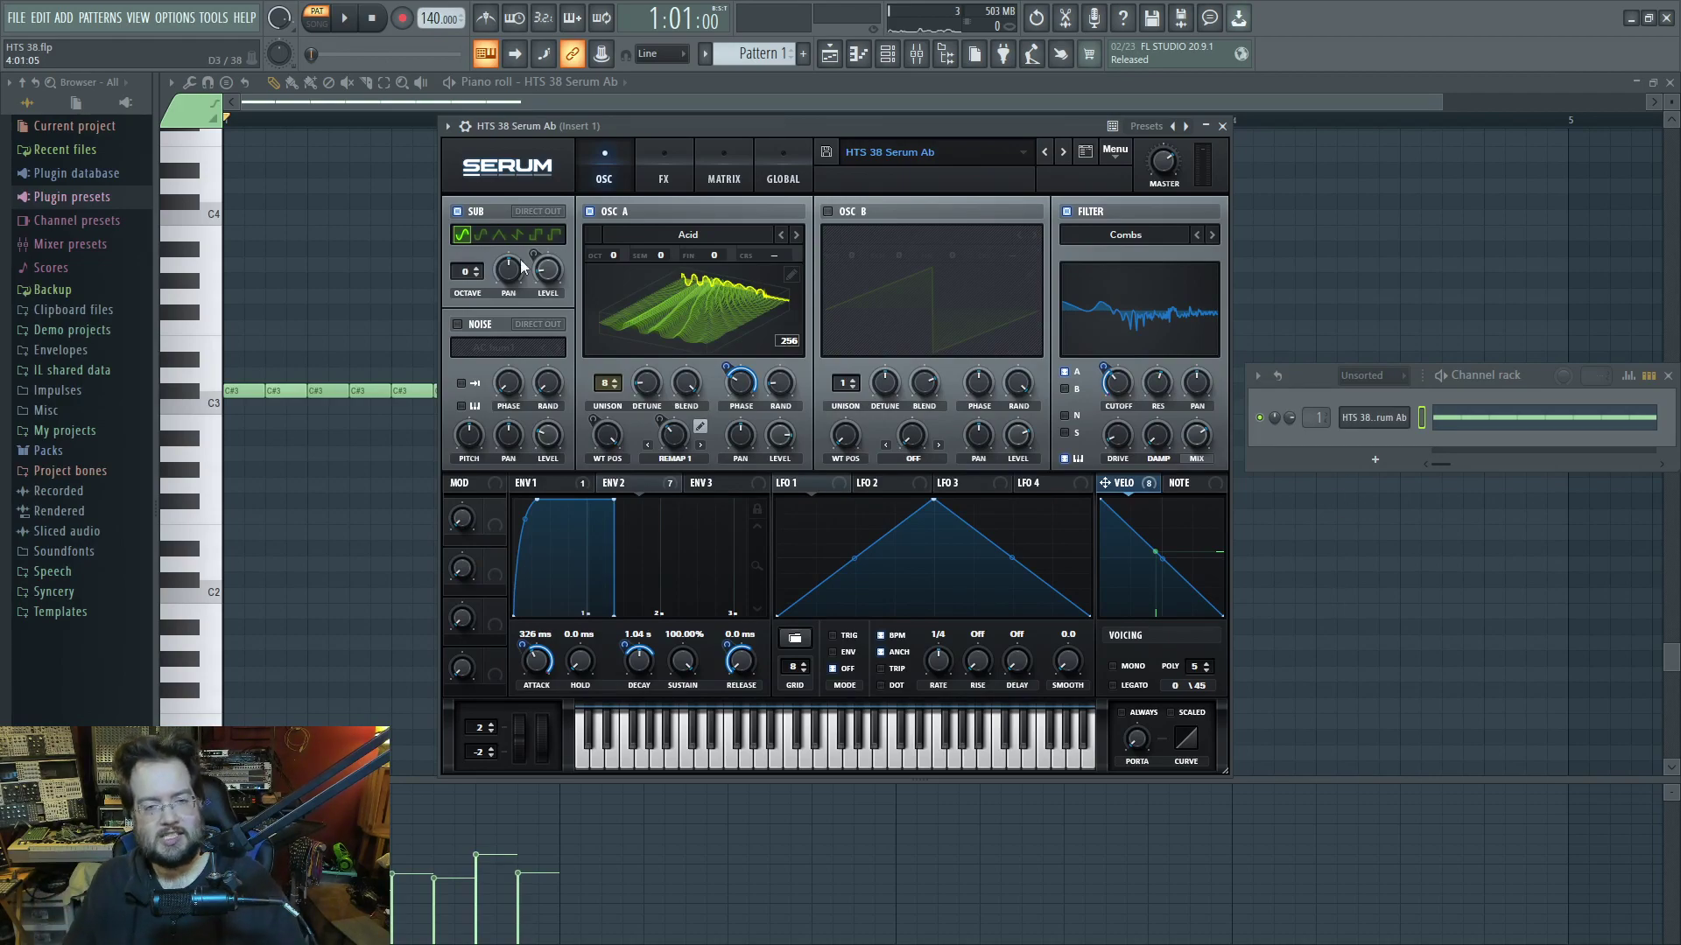
# Erase the short C#3 notes and stretch the first note to end at bar 2
pyautogui.press('Escape')
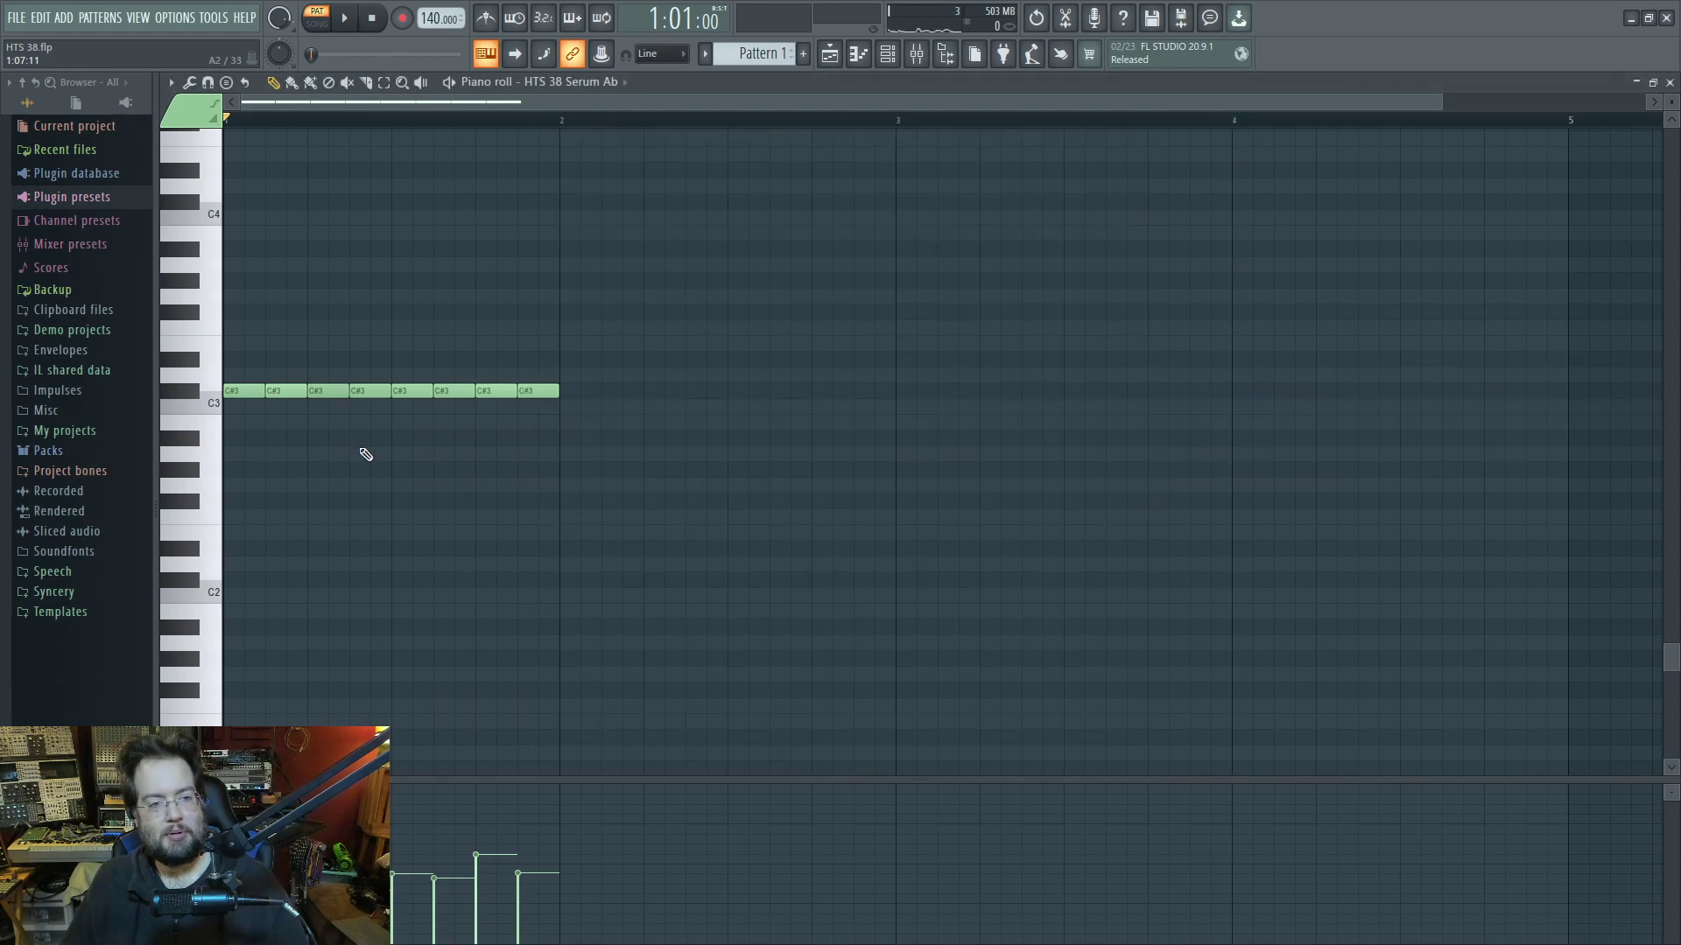
pyautogui.rightClick(287, 389)
pyautogui.moveTo(303, 389); pyautogui.dragTo(552, 390)
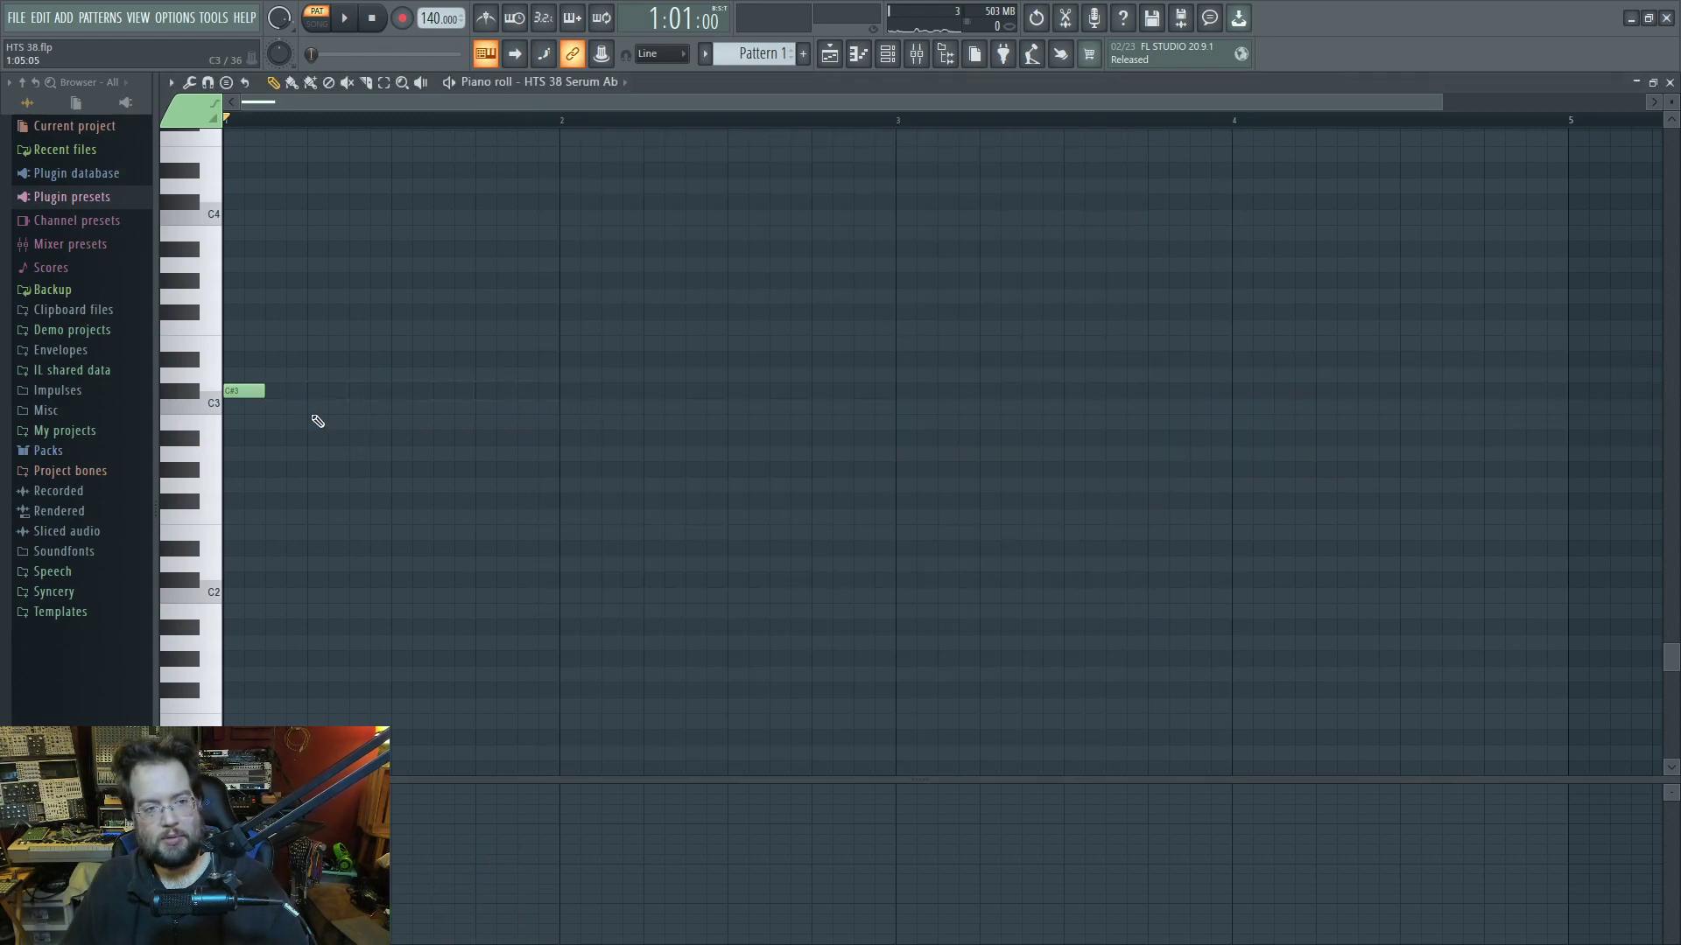
pyautogui.moveTo(263, 390); pyautogui.dragTo(557, 390)
# Add bar-long E3, A#3 and F3 notes at bars 2–4 and play the progression
pyautogui.click(568, 345)
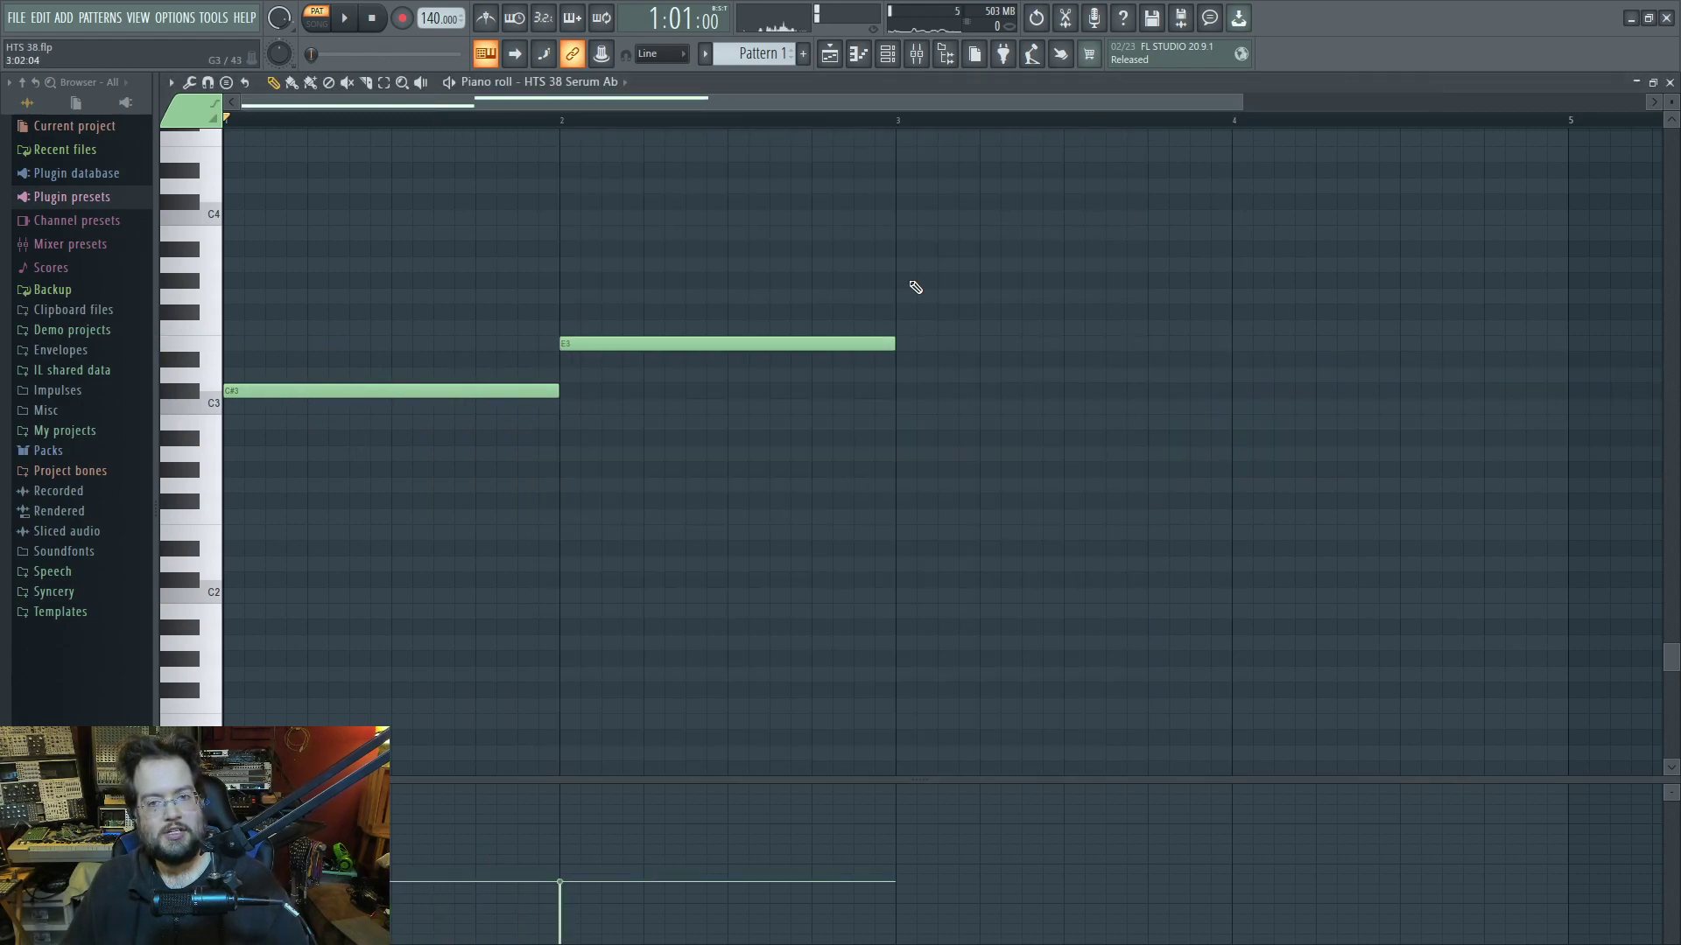
pyautogui.click(902, 250)
pyautogui.click(1239, 329)
pyautogui.press('space')
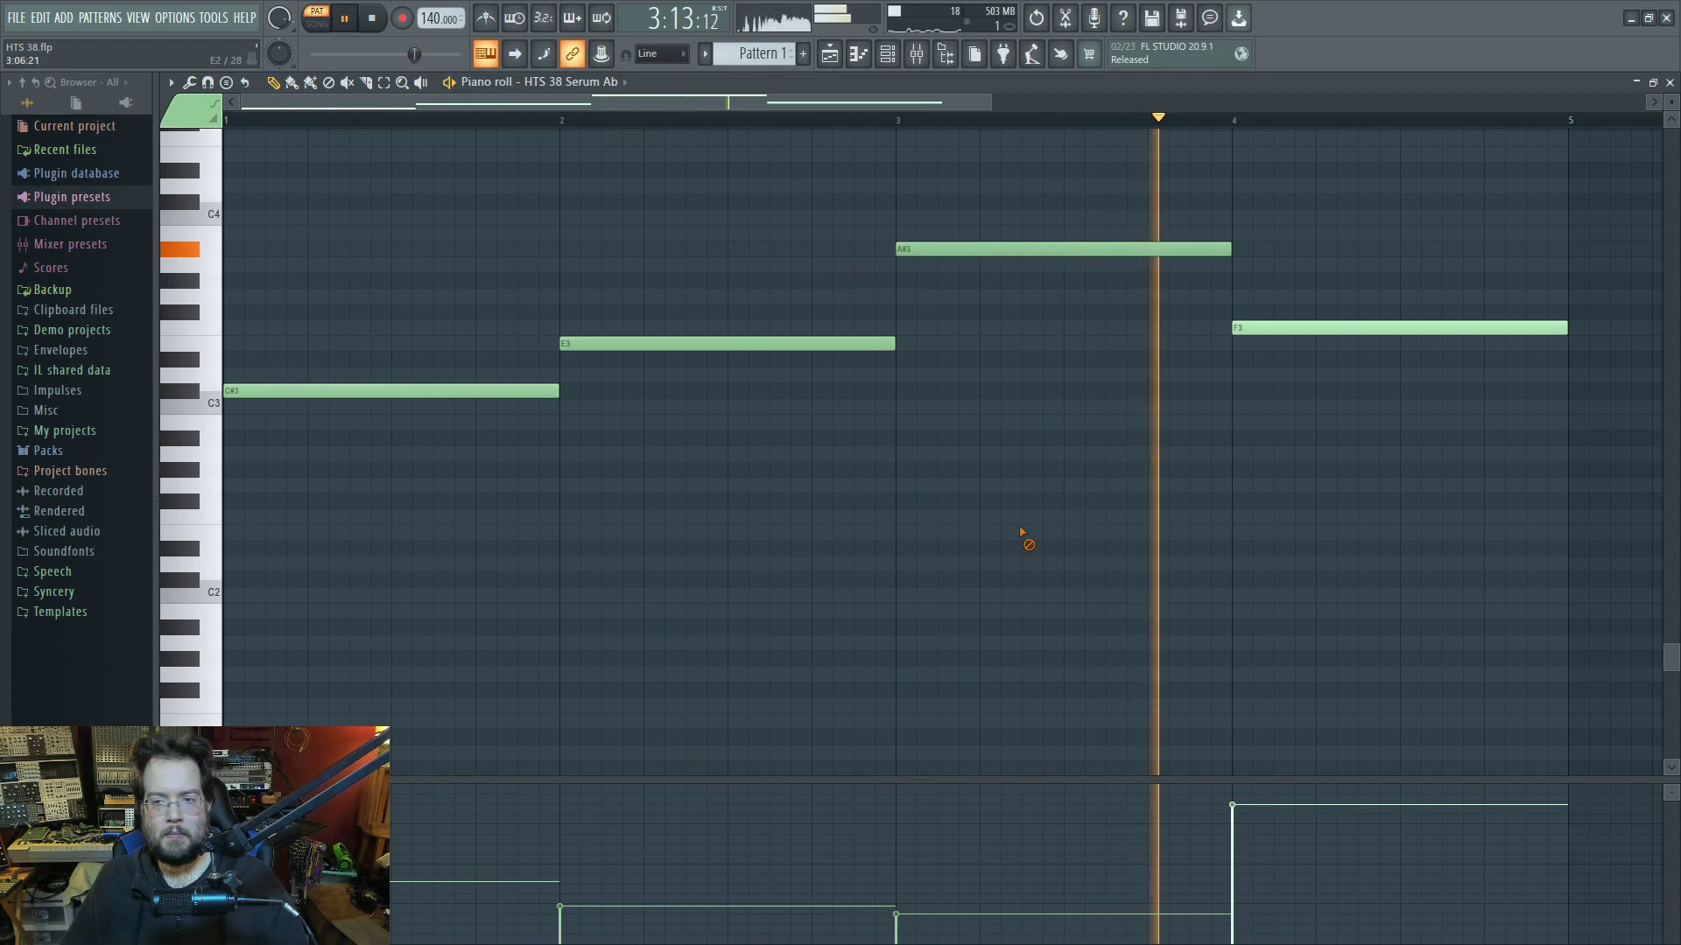
pyautogui.press('F6')
# Open the Serum pad from the channel list and position it over the piano roll
pyautogui.press('space')
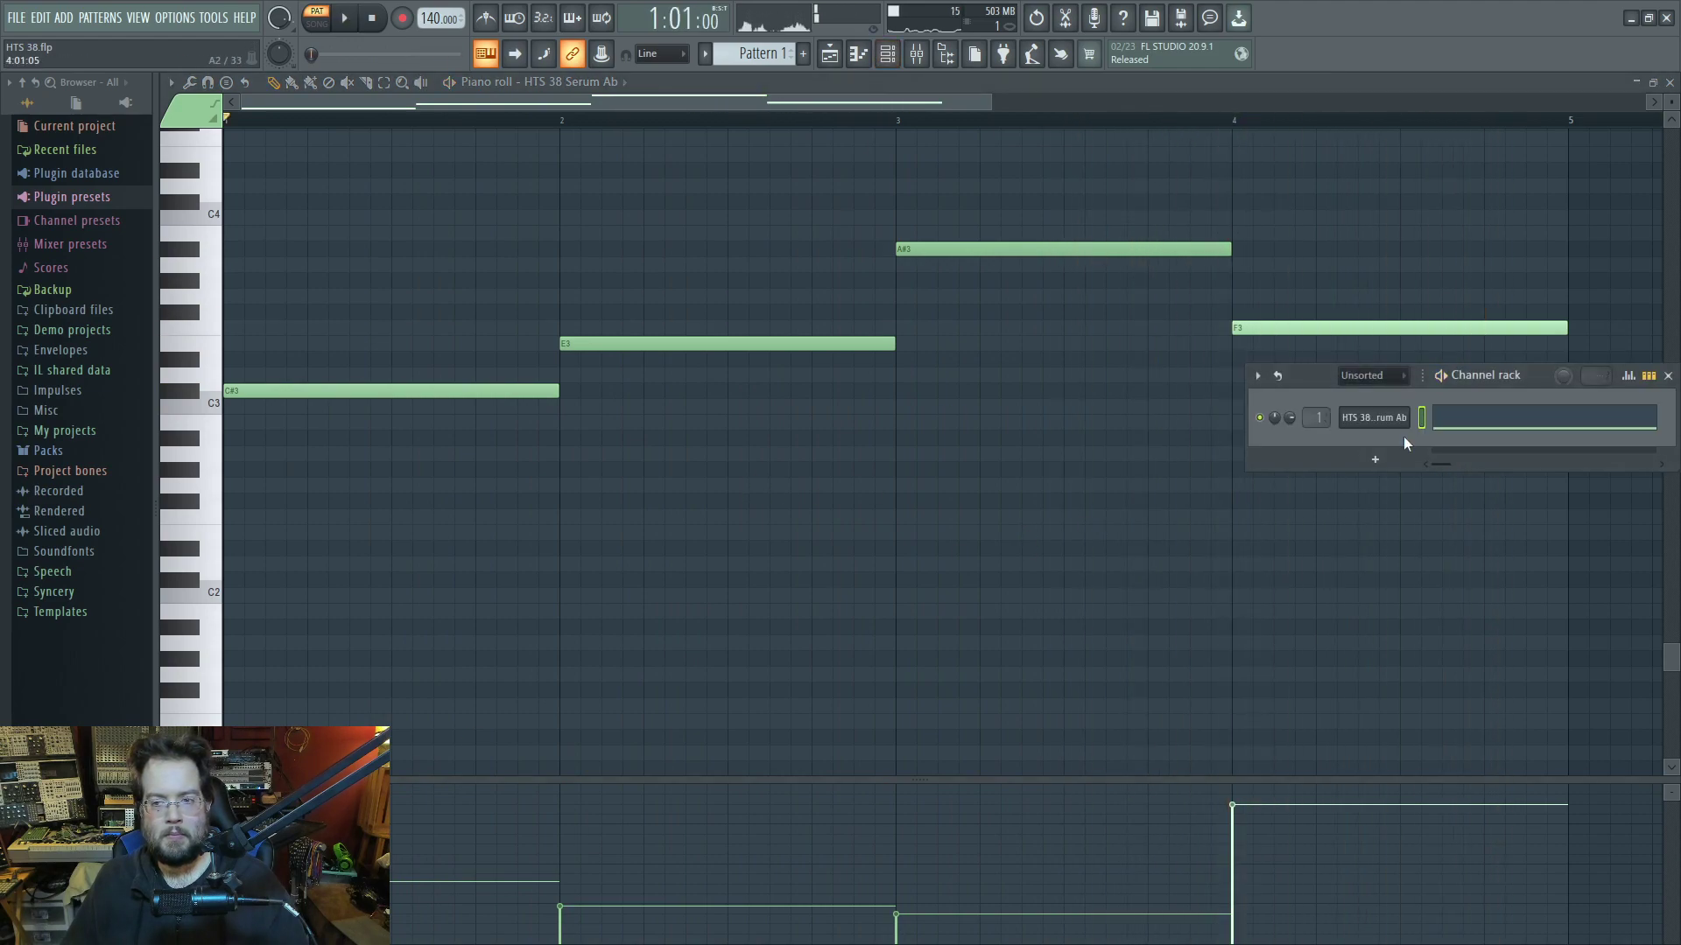
pyautogui.click(1374, 418)
pyautogui.moveTo(800, 128)
pyautogui.mouseDown()
pyautogui.moveTo(864, 161)
pyautogui.moveTo(850, 141)
pyautogui.mouseUp()
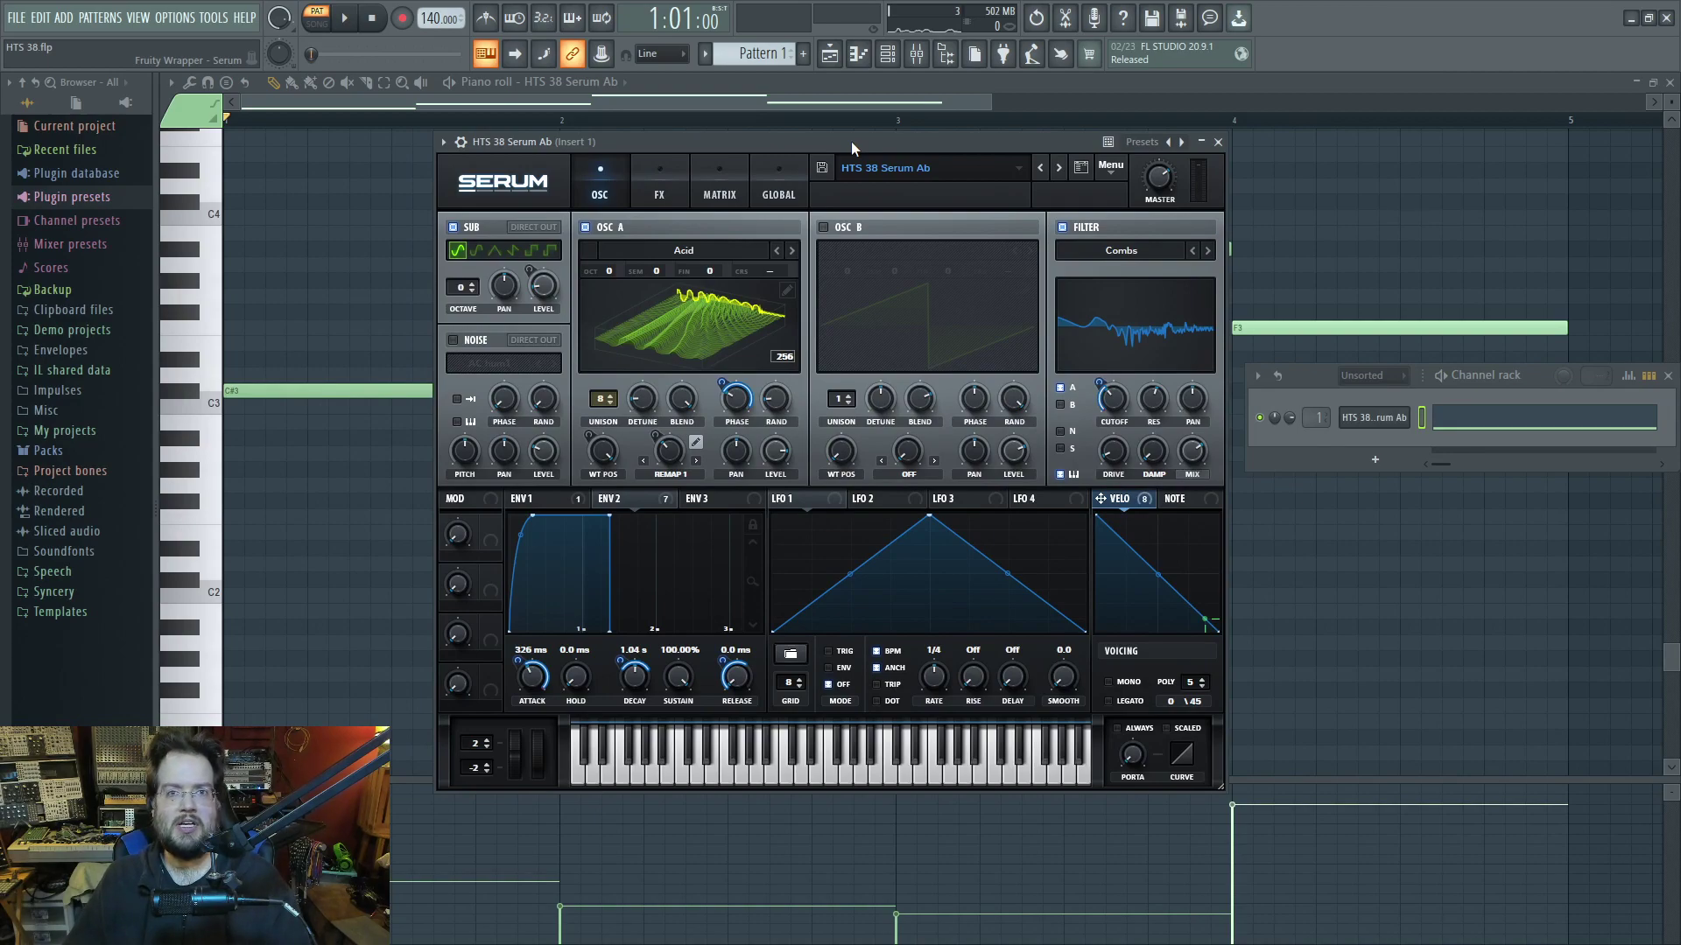
# Check Serum's GLOBAL unison page, return to OSC, and audition several pad notes
pyautogui.click(778, 194)
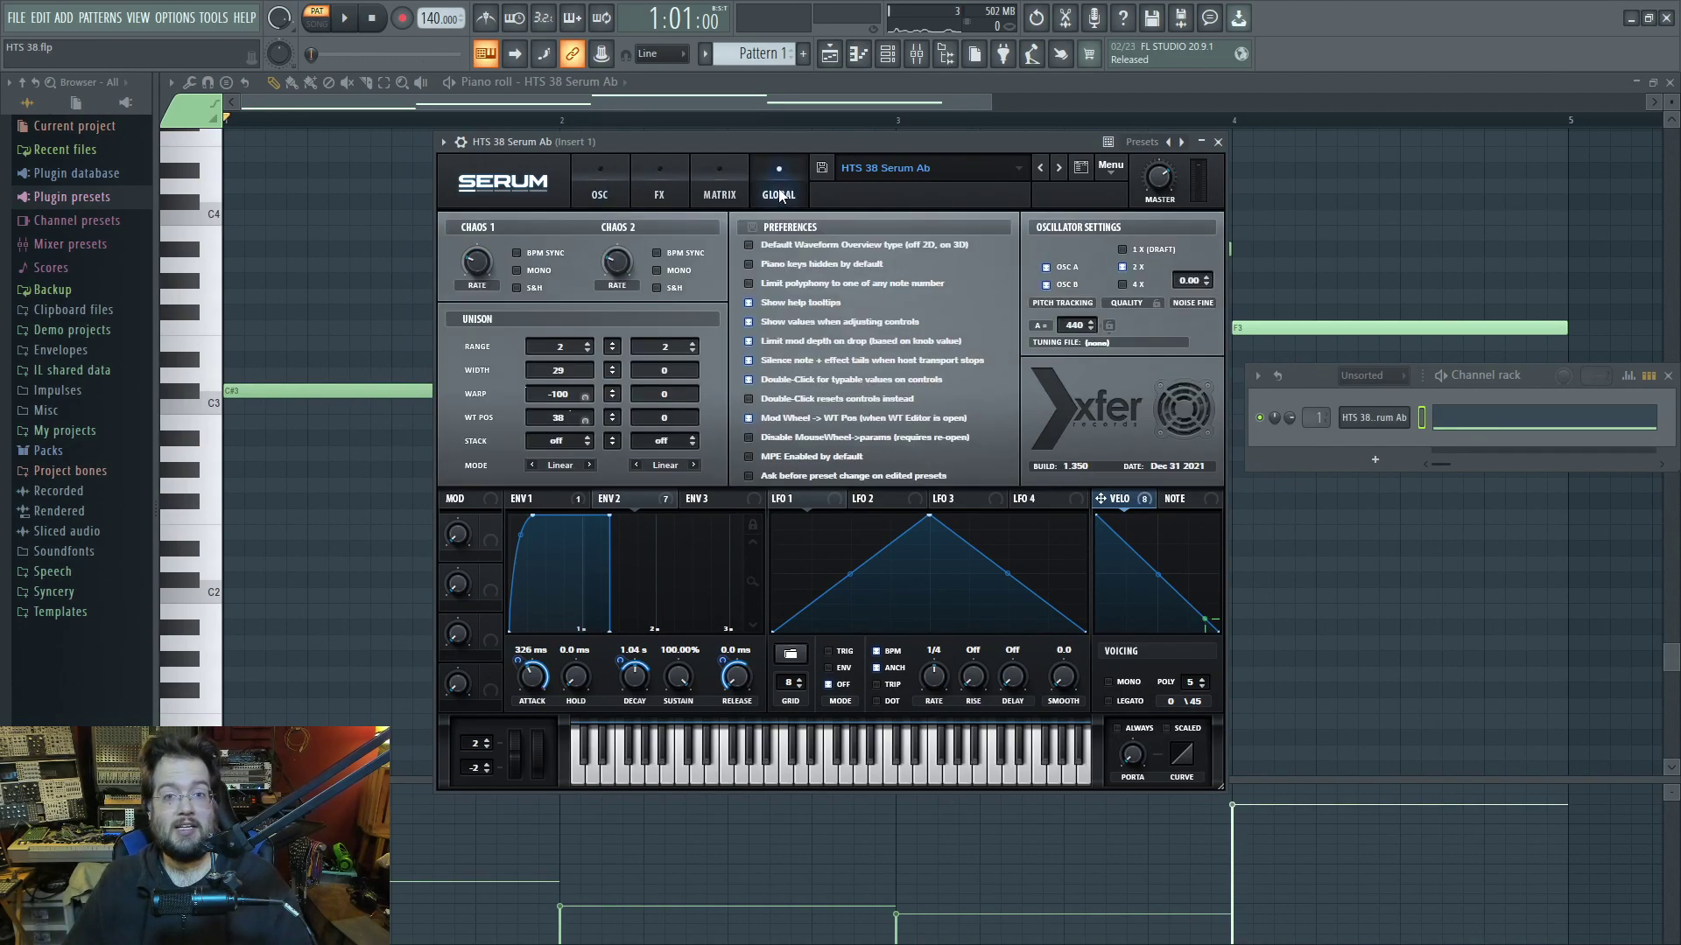
pyautogui.click(622, 185)
pyautogui.click(822, 769)
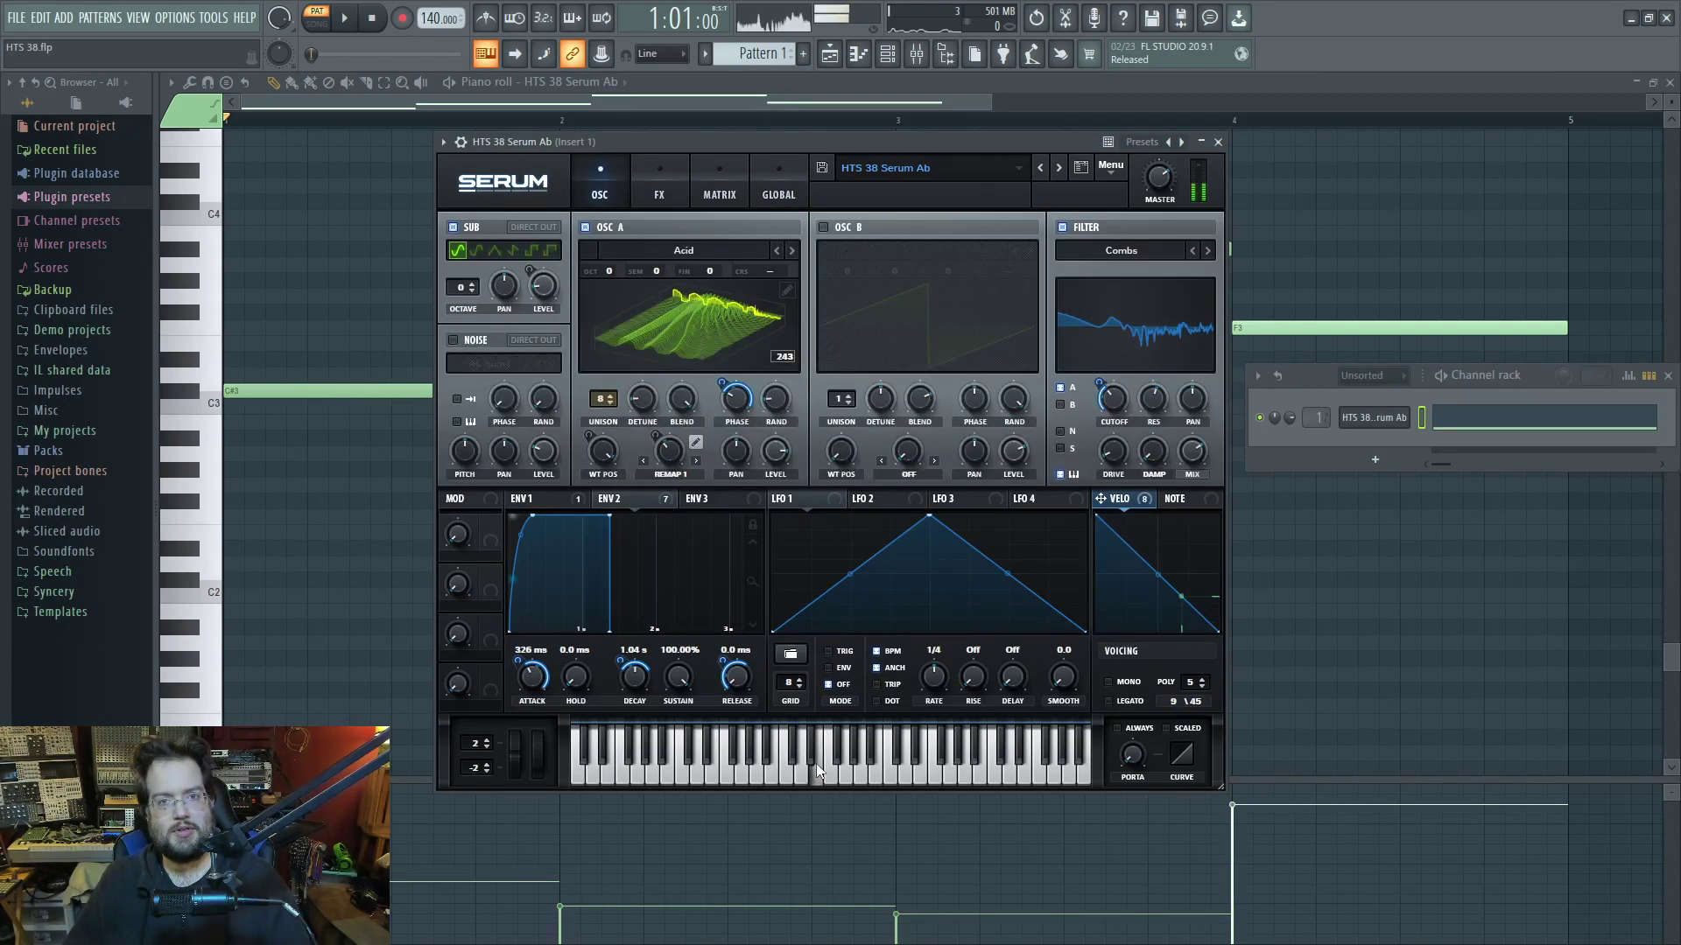
pyautogui.click(803, 762)
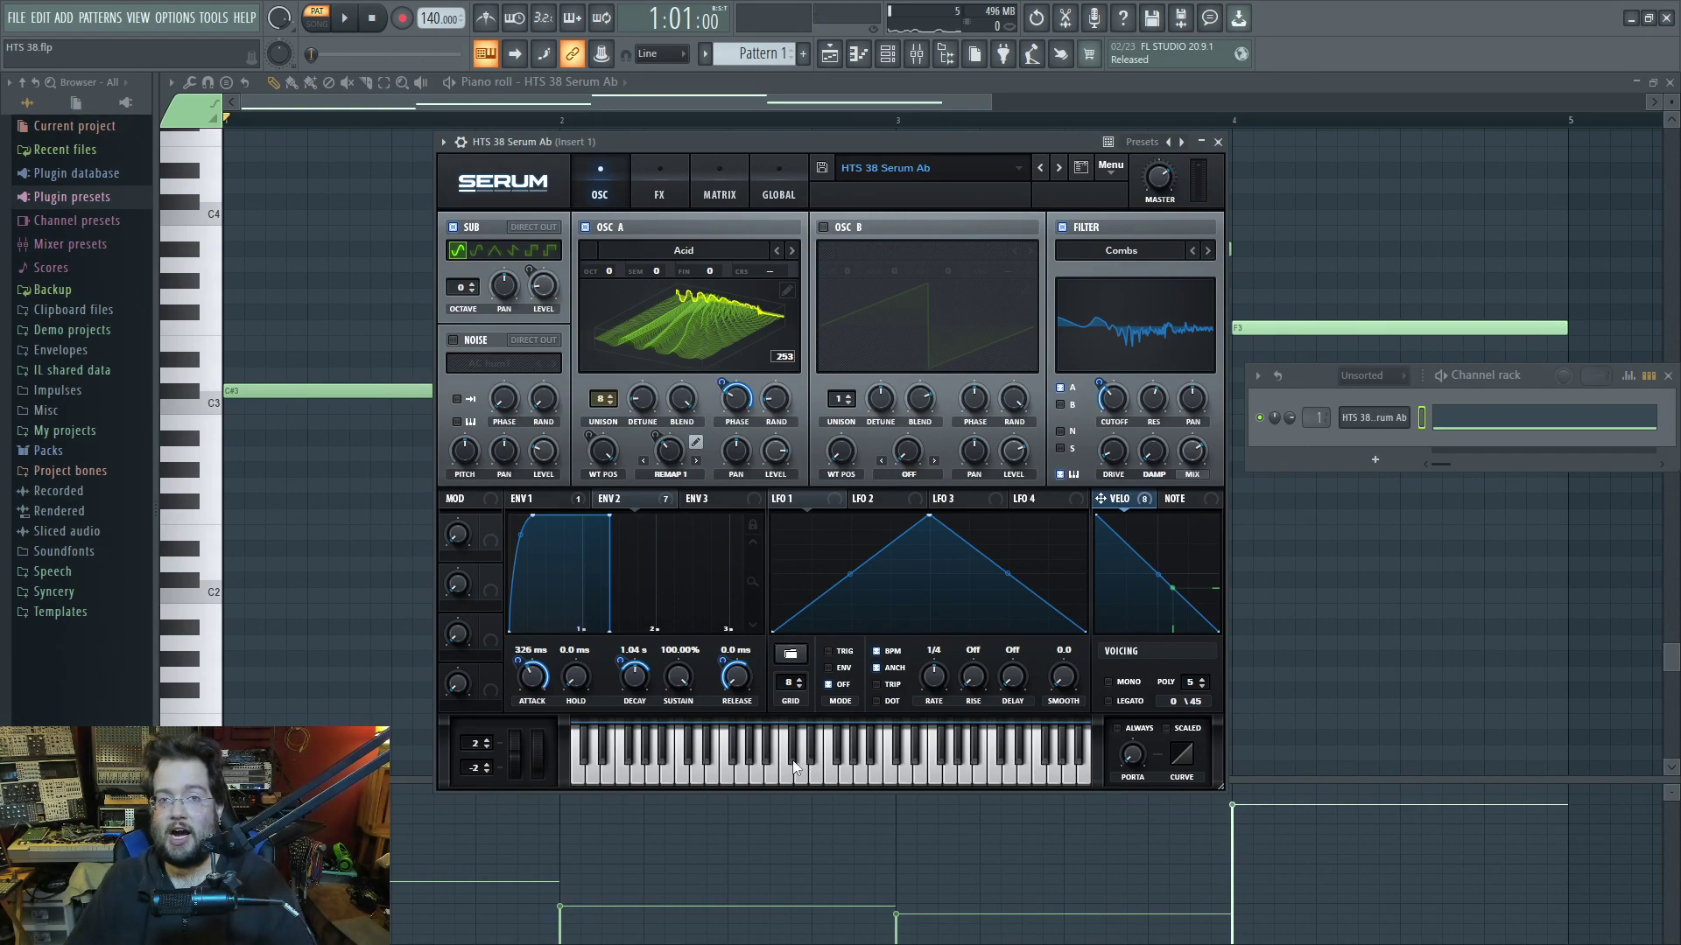
pyautogui.click(791, 766)
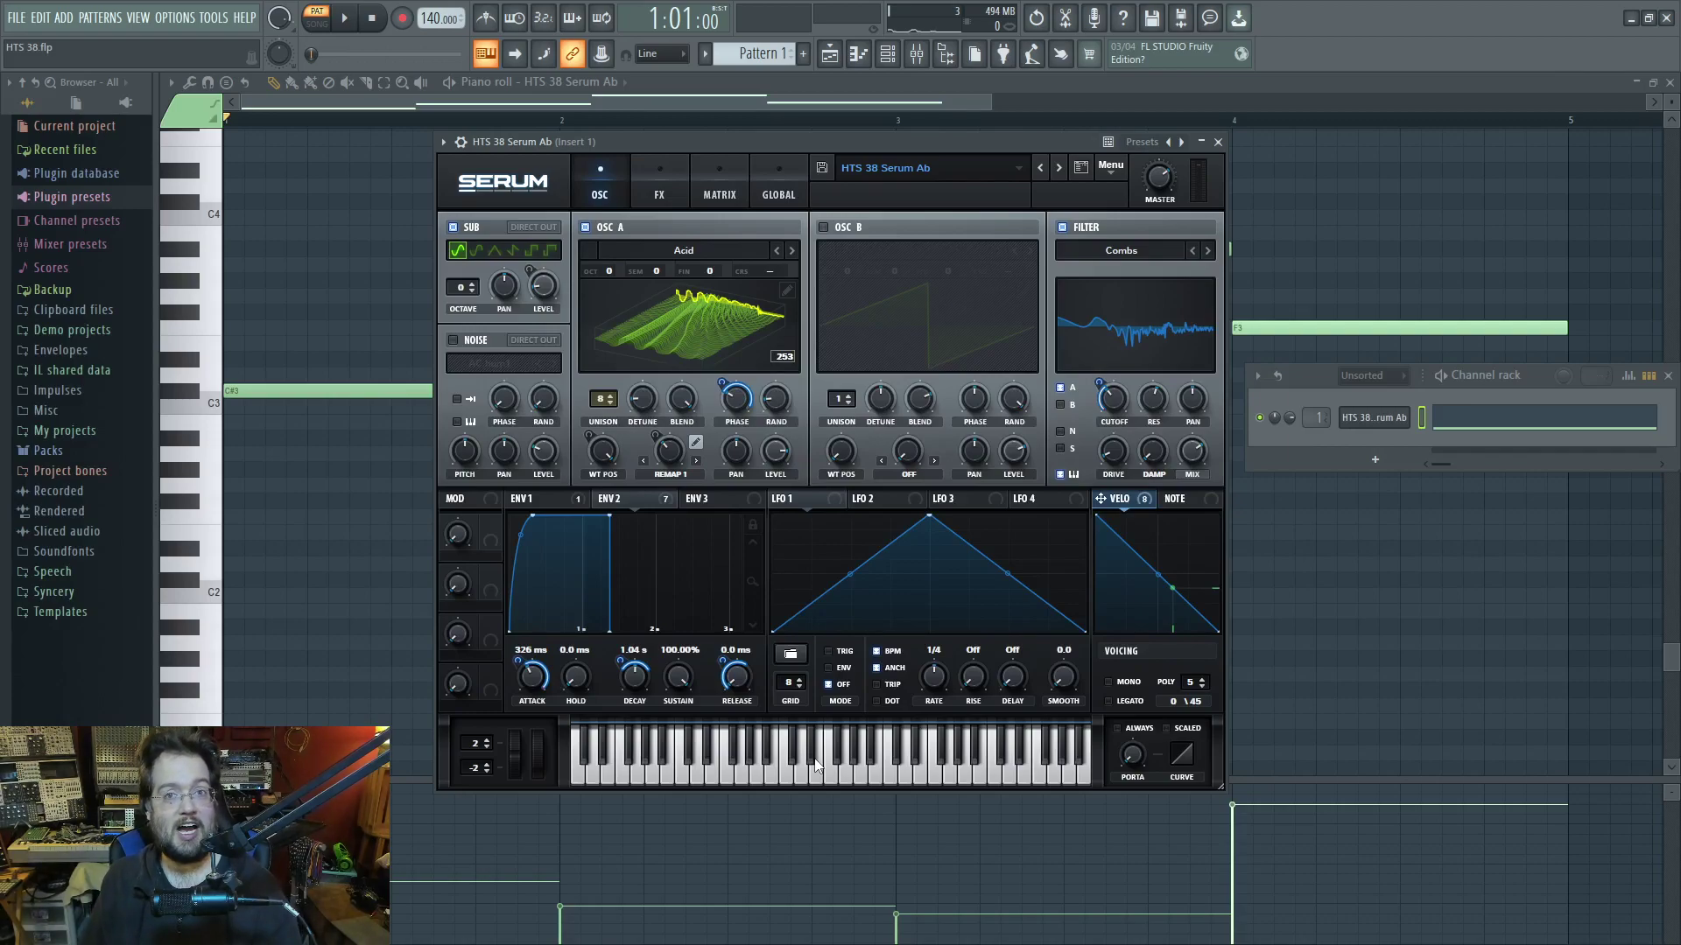
# Flatten all four note velocities to one level, then reopen Serum from the channel list
pyautogui.press('F12')
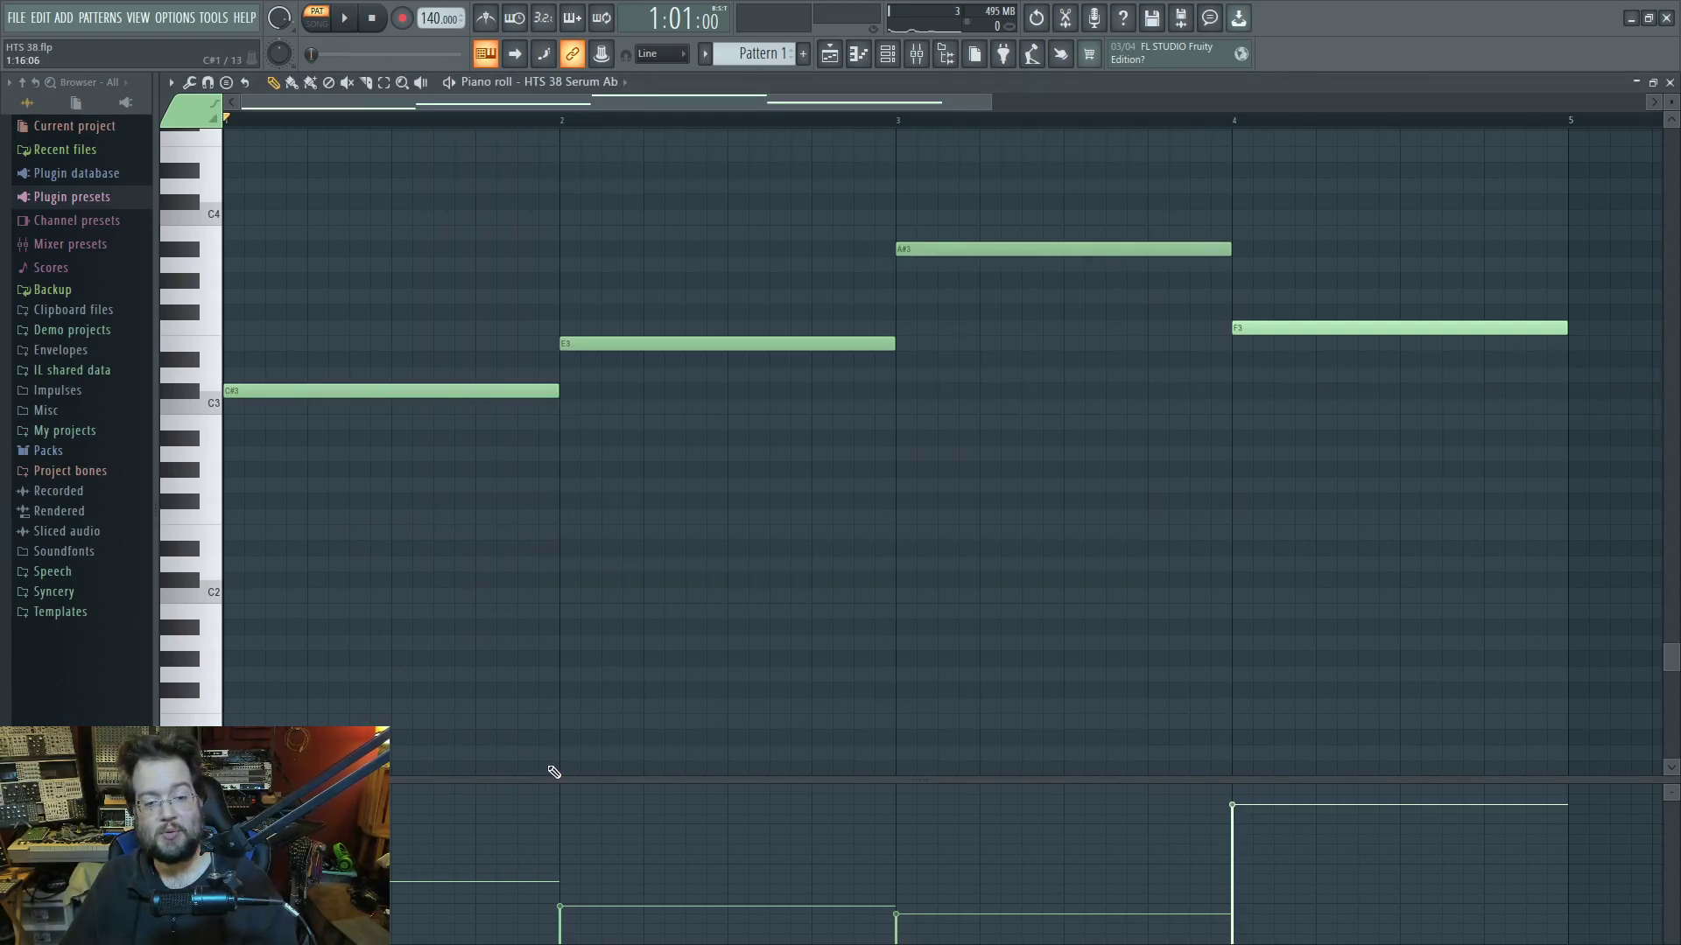
pyautogui.moveTo(407, 827); pyautogui.dragTo(1394, 836)
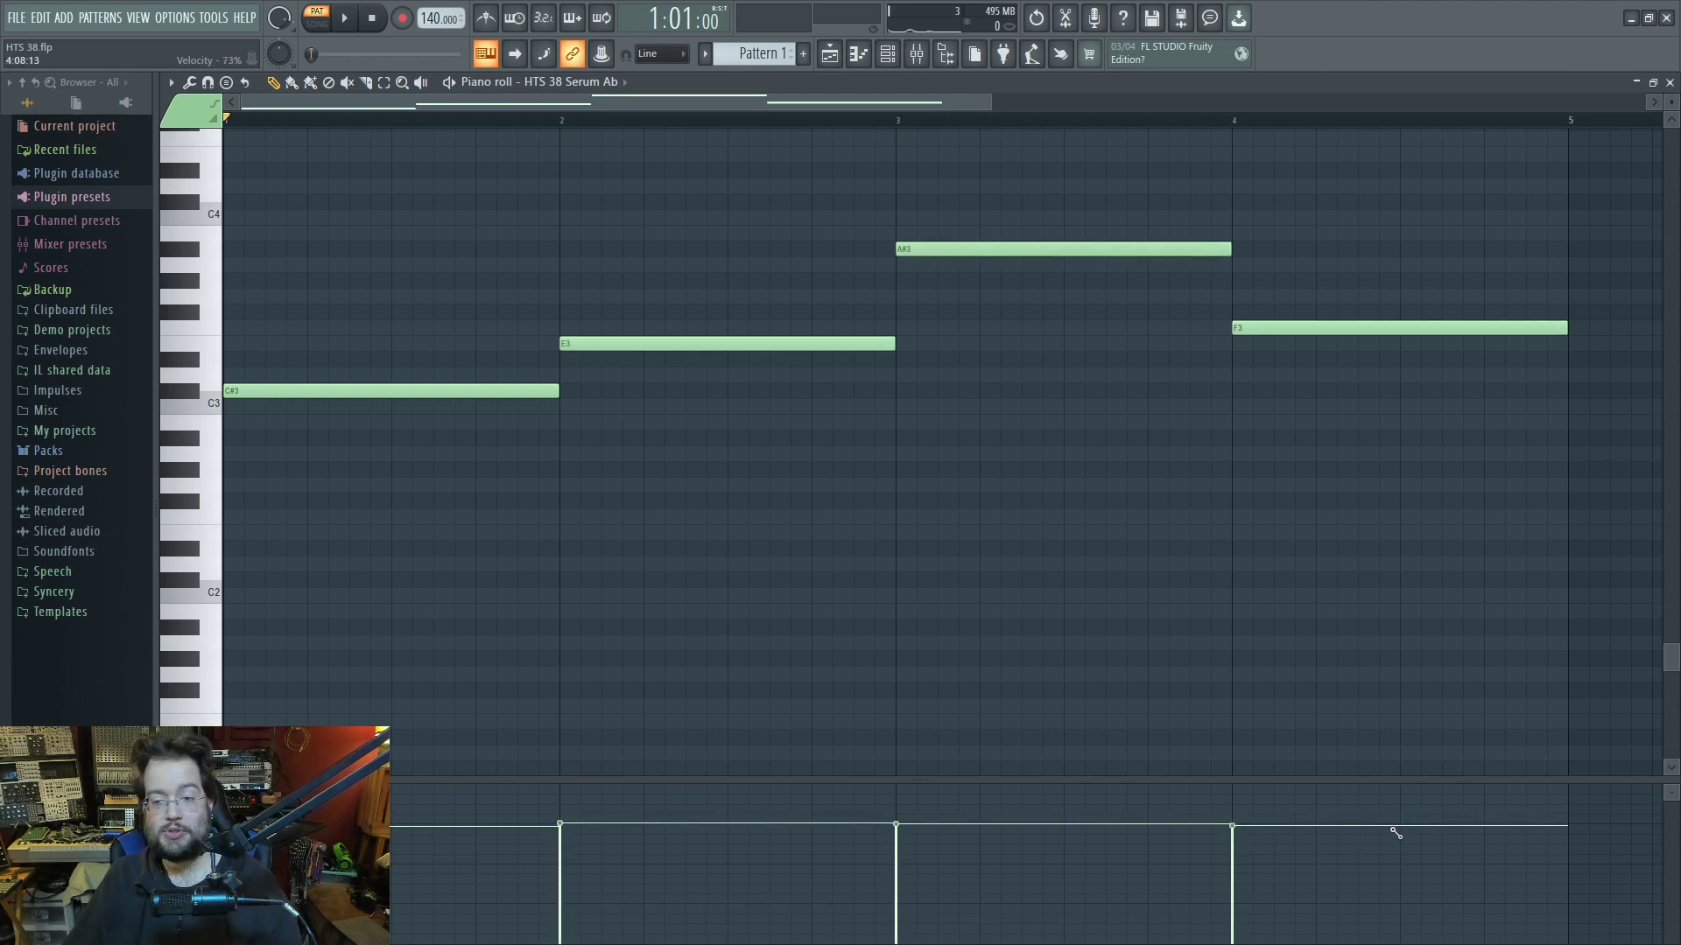
pyautogui.click(888, 53)
pyautogui.moveTo(1532, 372); pyautogui.dragTo(1136, 462)
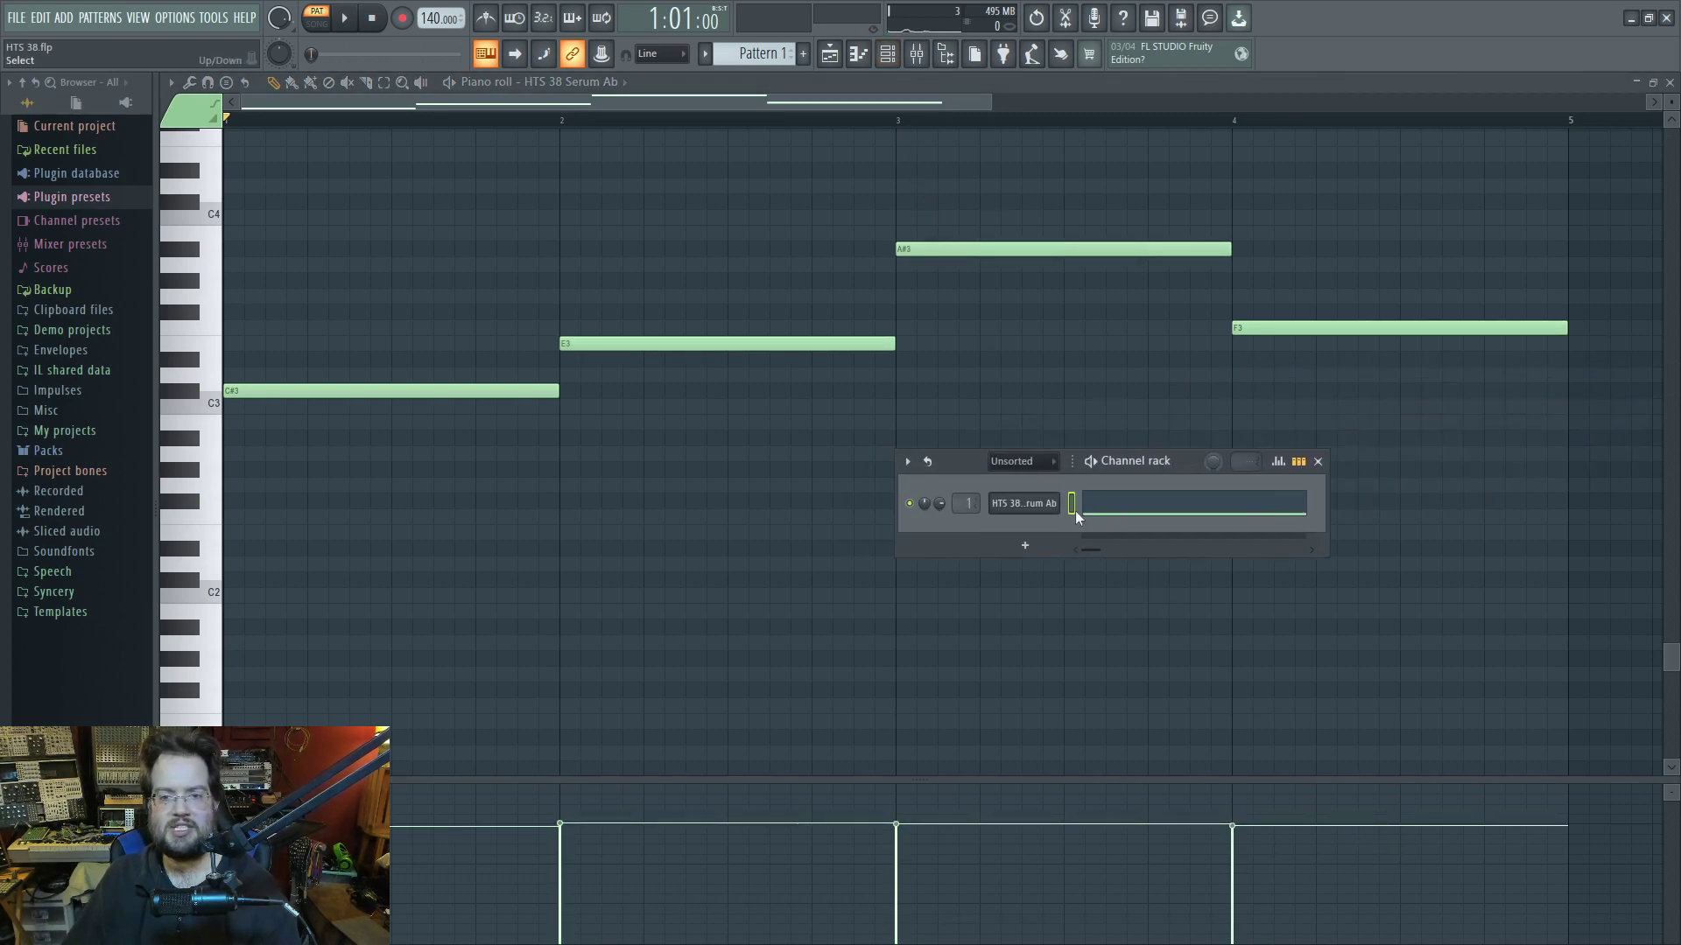
pyautogui.click(1025, 502)
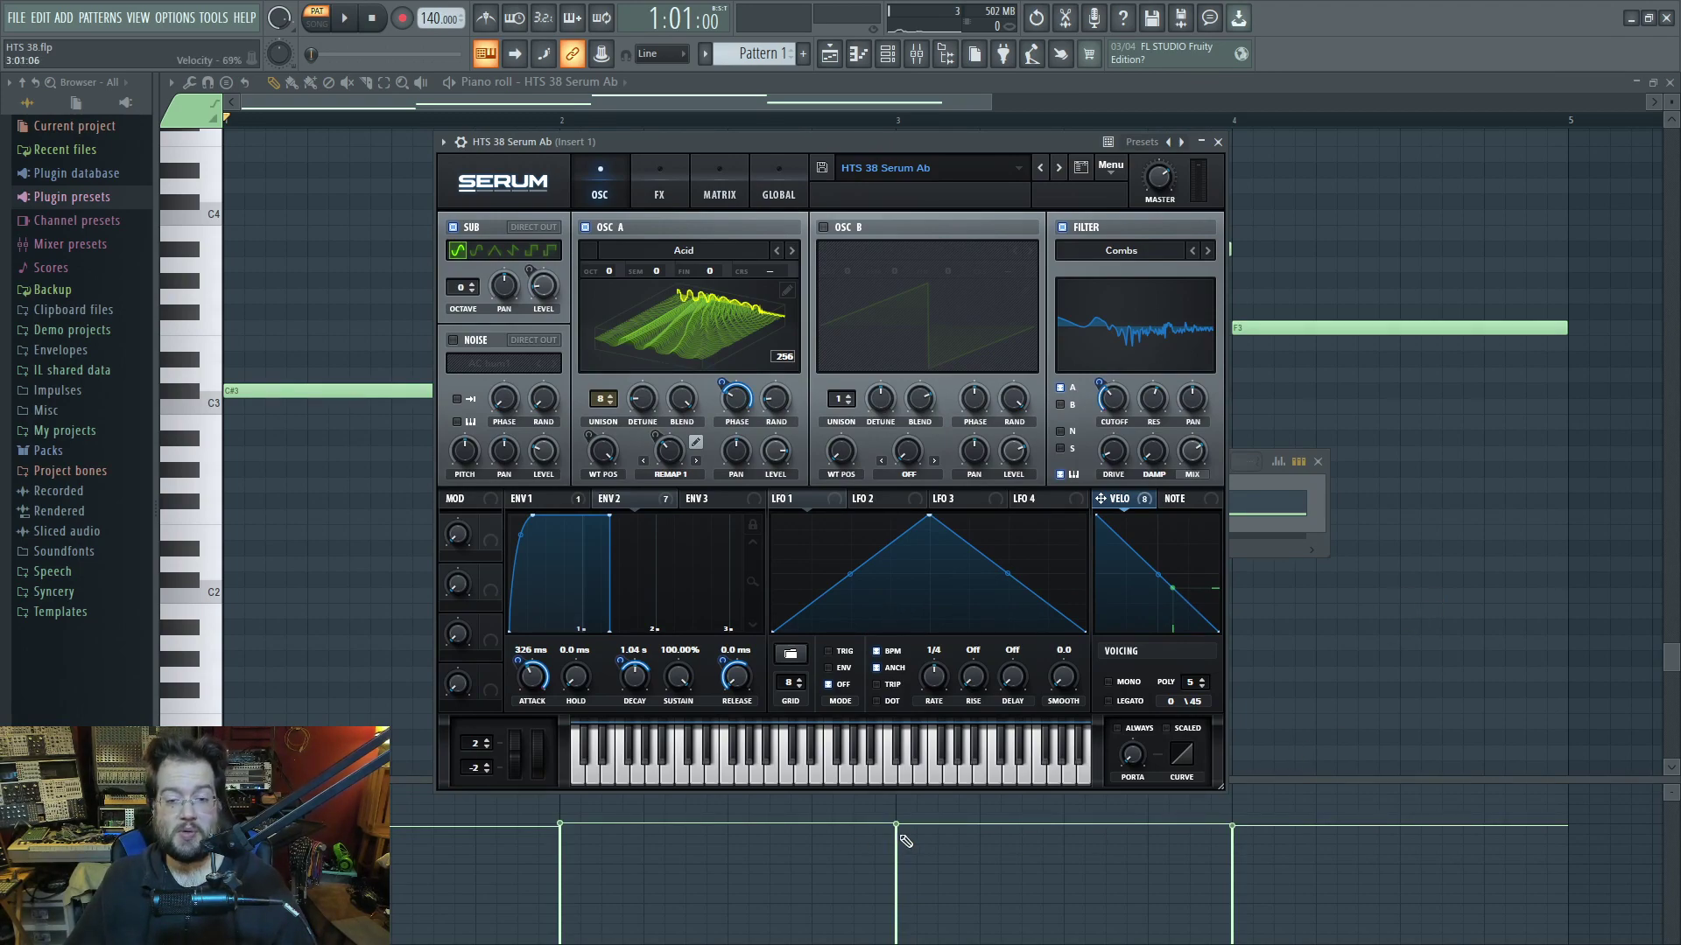
pyautogui.moveTo(871, 146)
pyautogui.mouseDown()
pyautogui.moveTo(923, 140)
pyautogui.moveTo(928, 153)
pyautogui.mouseUp()
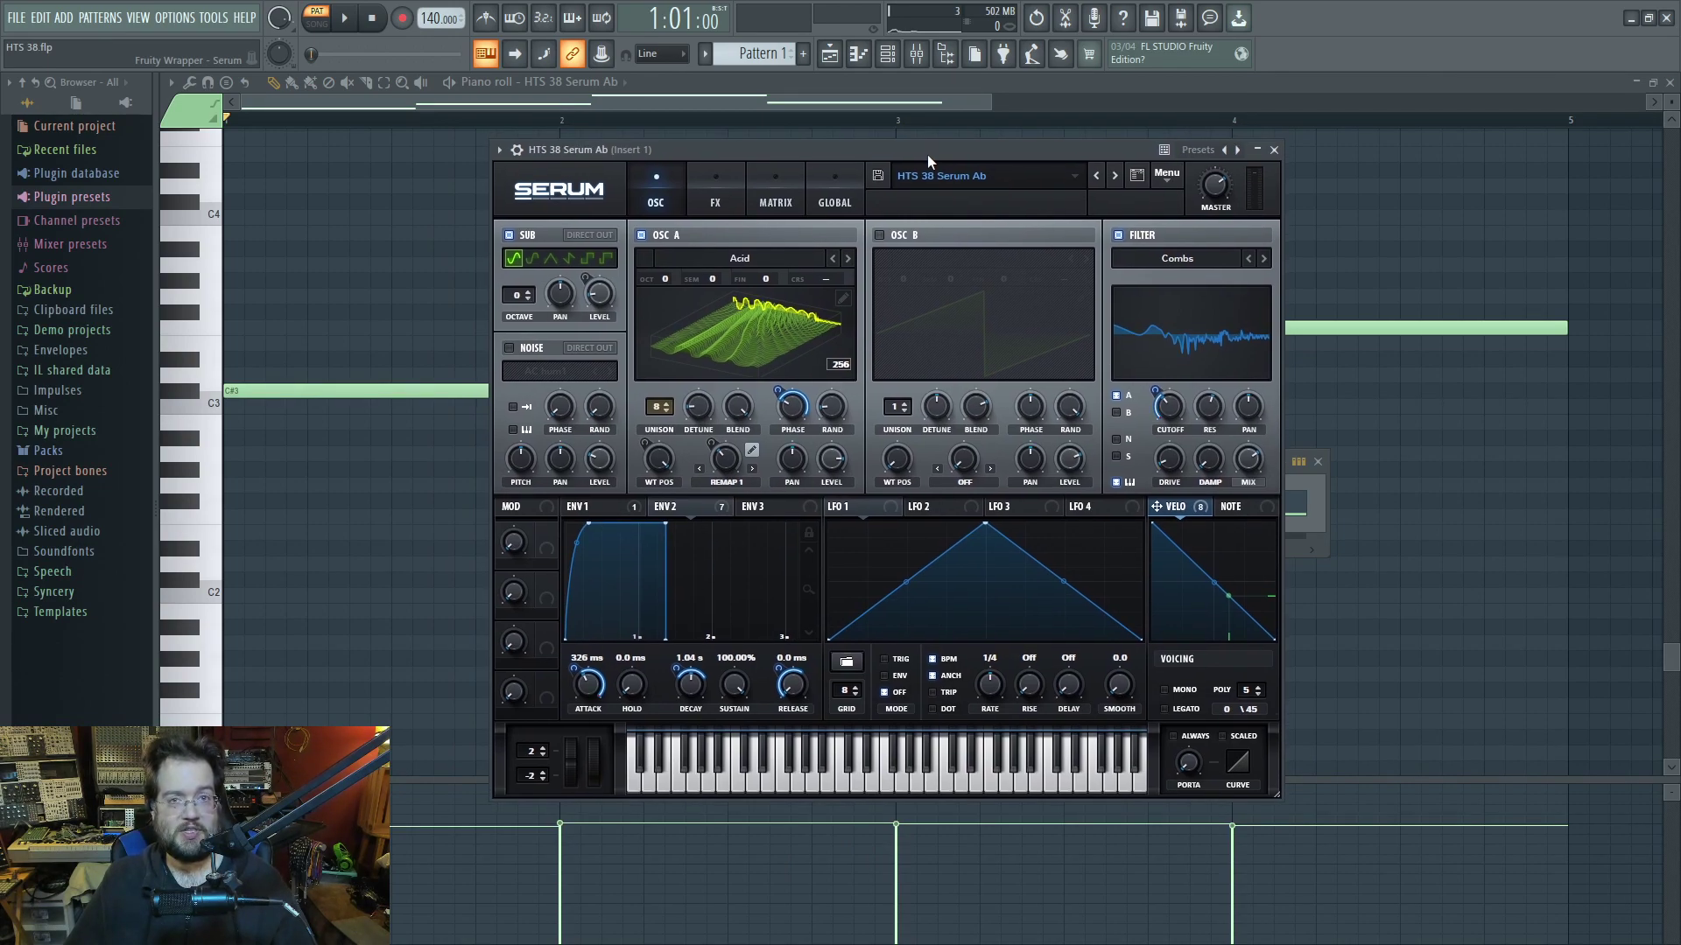
pyautogui.moveTo(927, 153); pyautogui.dragTo(984, 146)
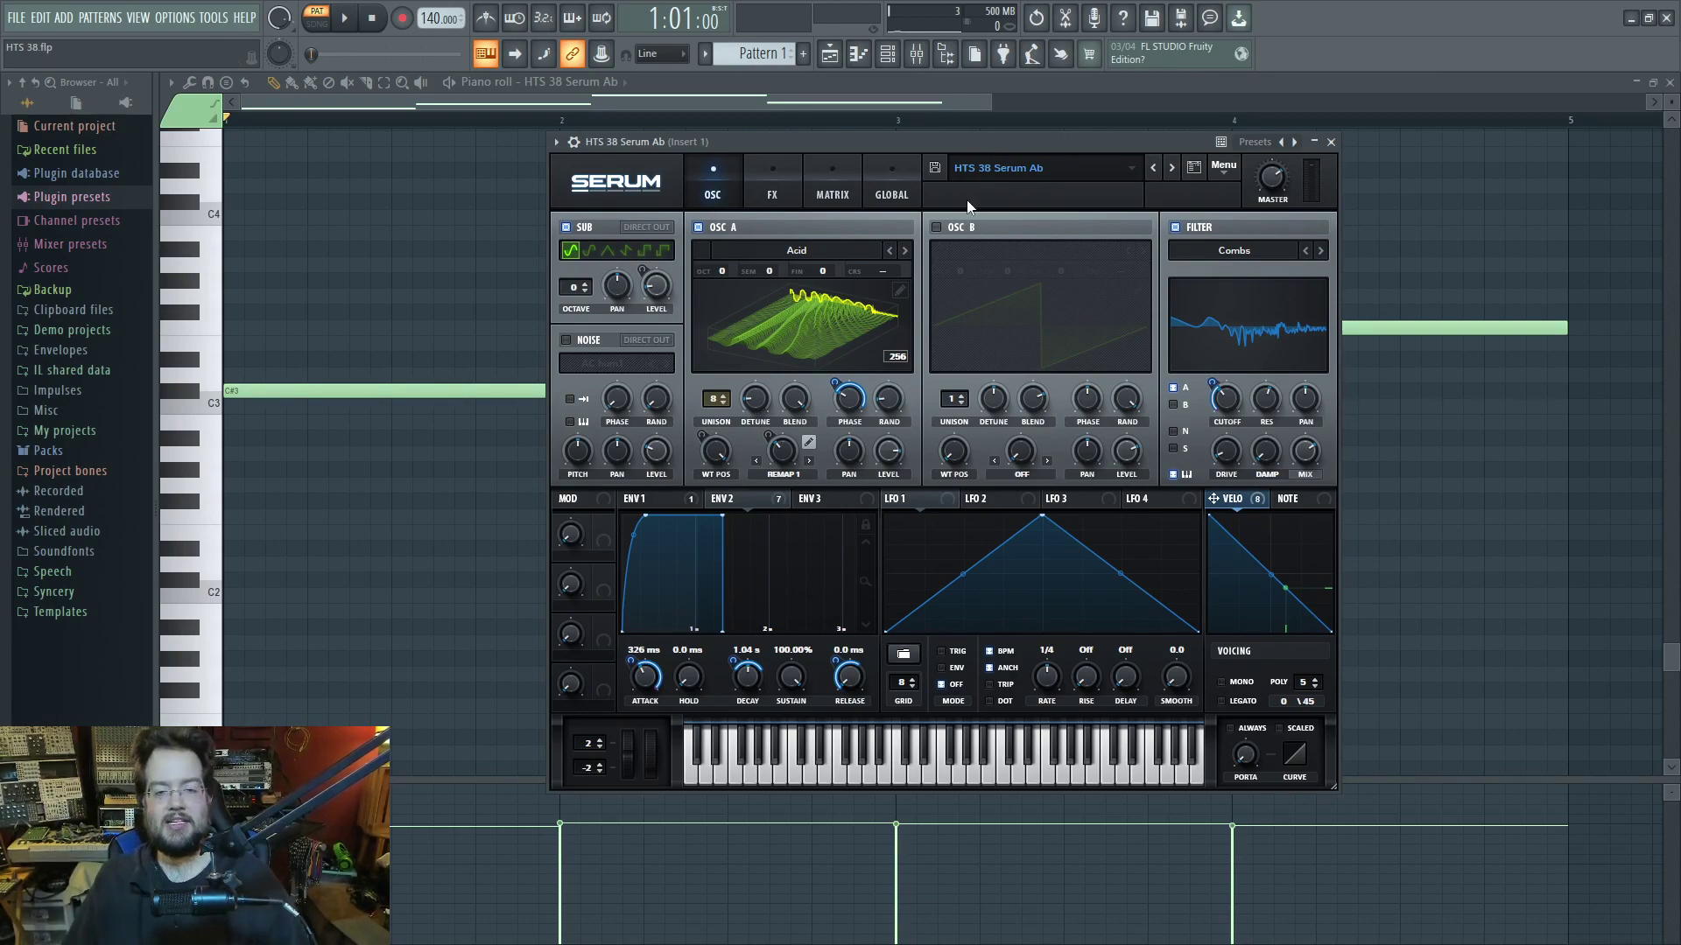
pyautogui.click(892, 190)
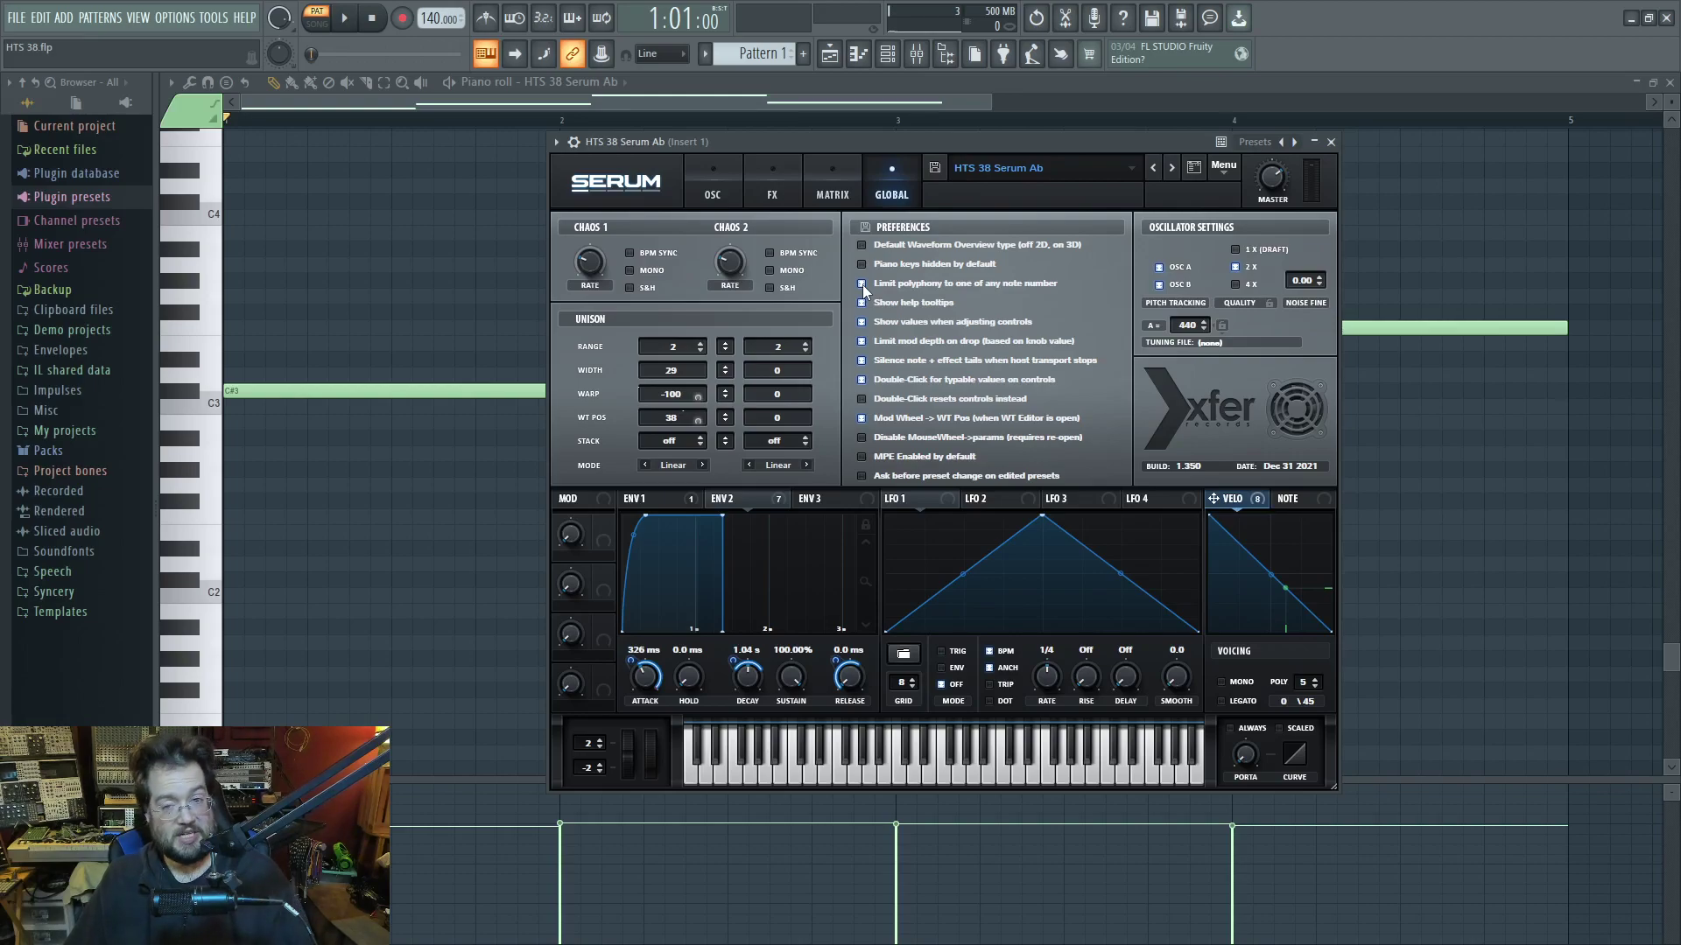
pyautogui.click(712, 184)
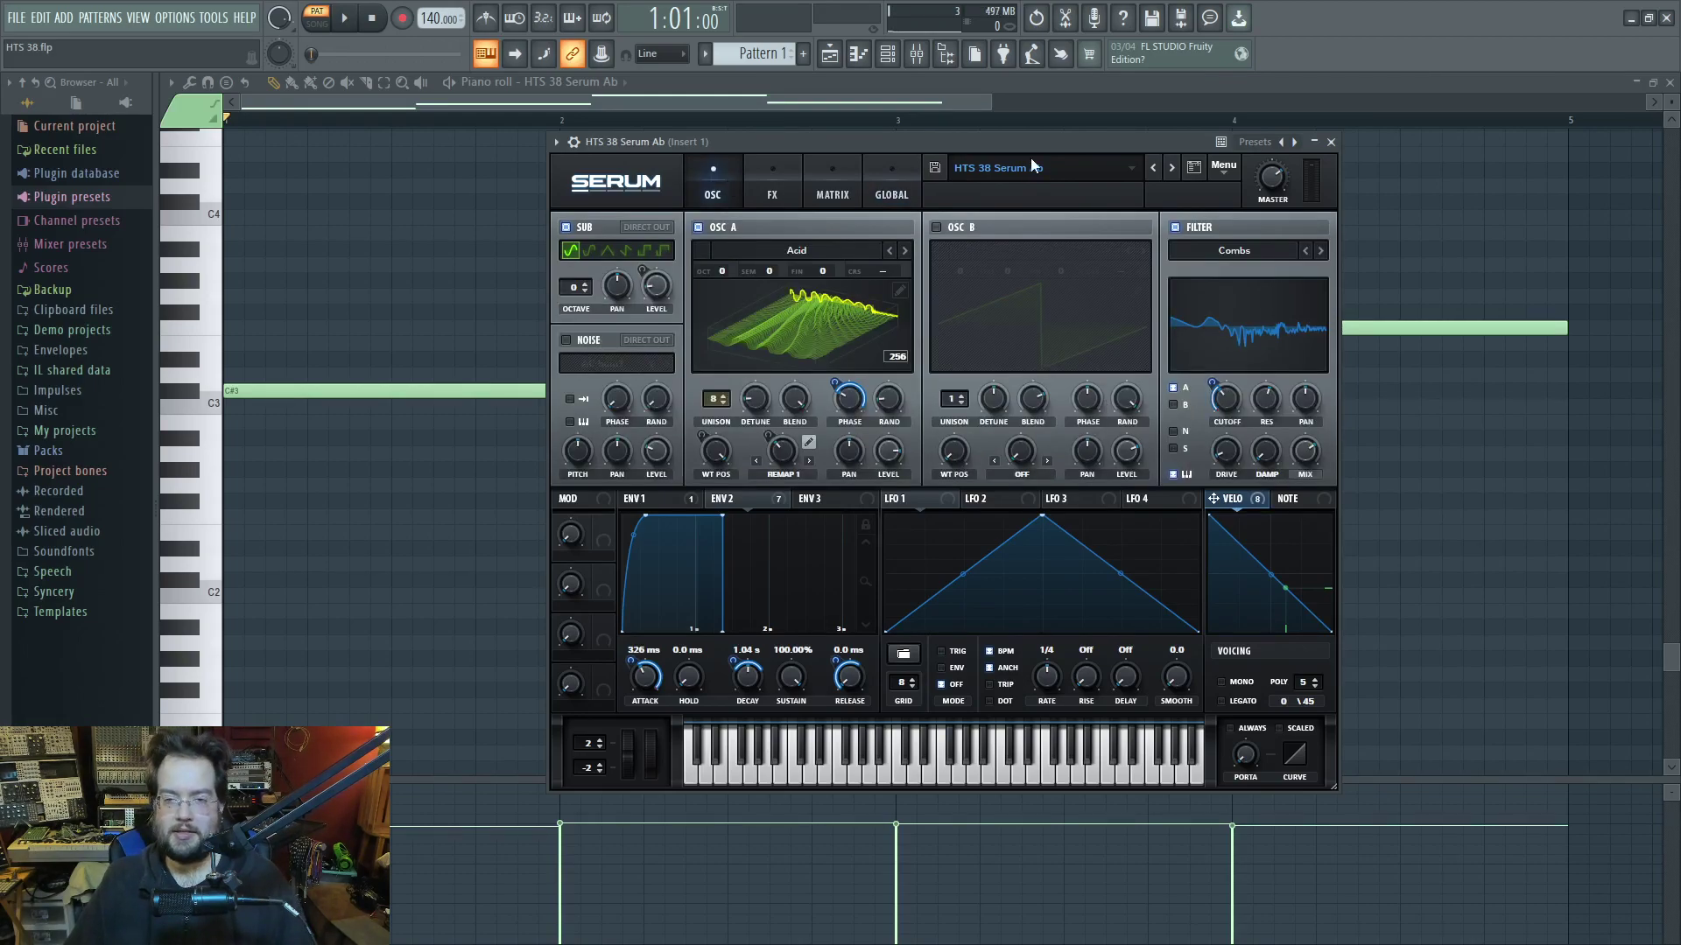
pyautogui.moveTo(1034, 149); pyautogui.dragTo(1052, 136)
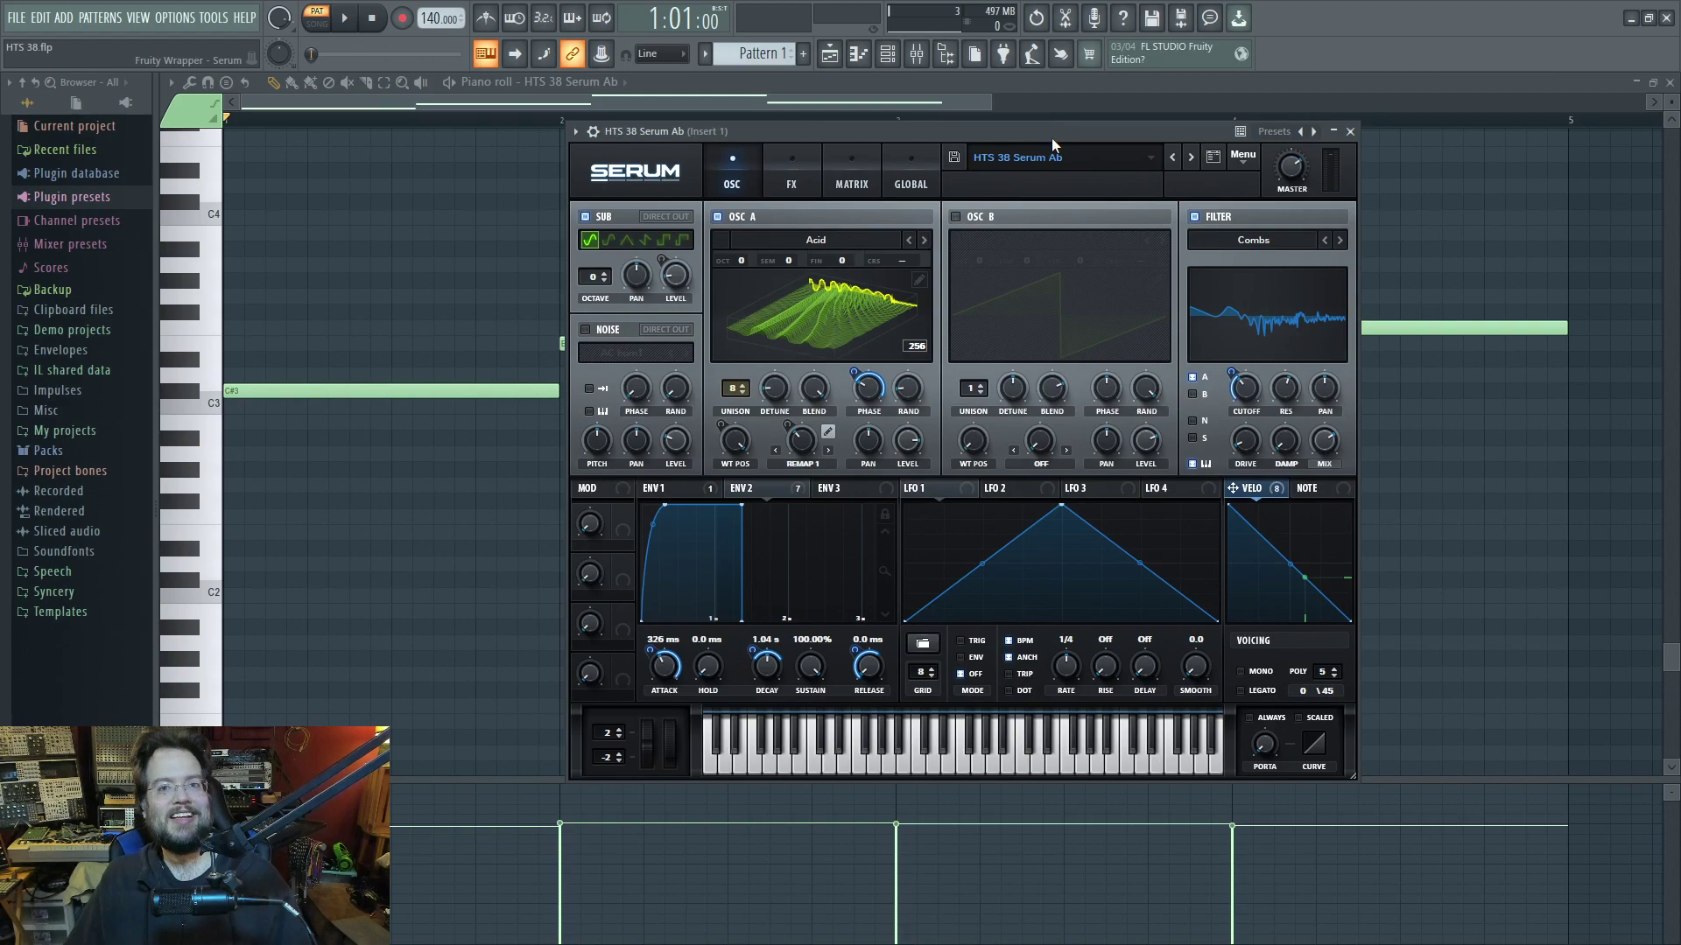
pyautogui.moveTo(1052, 138); pyautogui.dragTo(1049, 136)
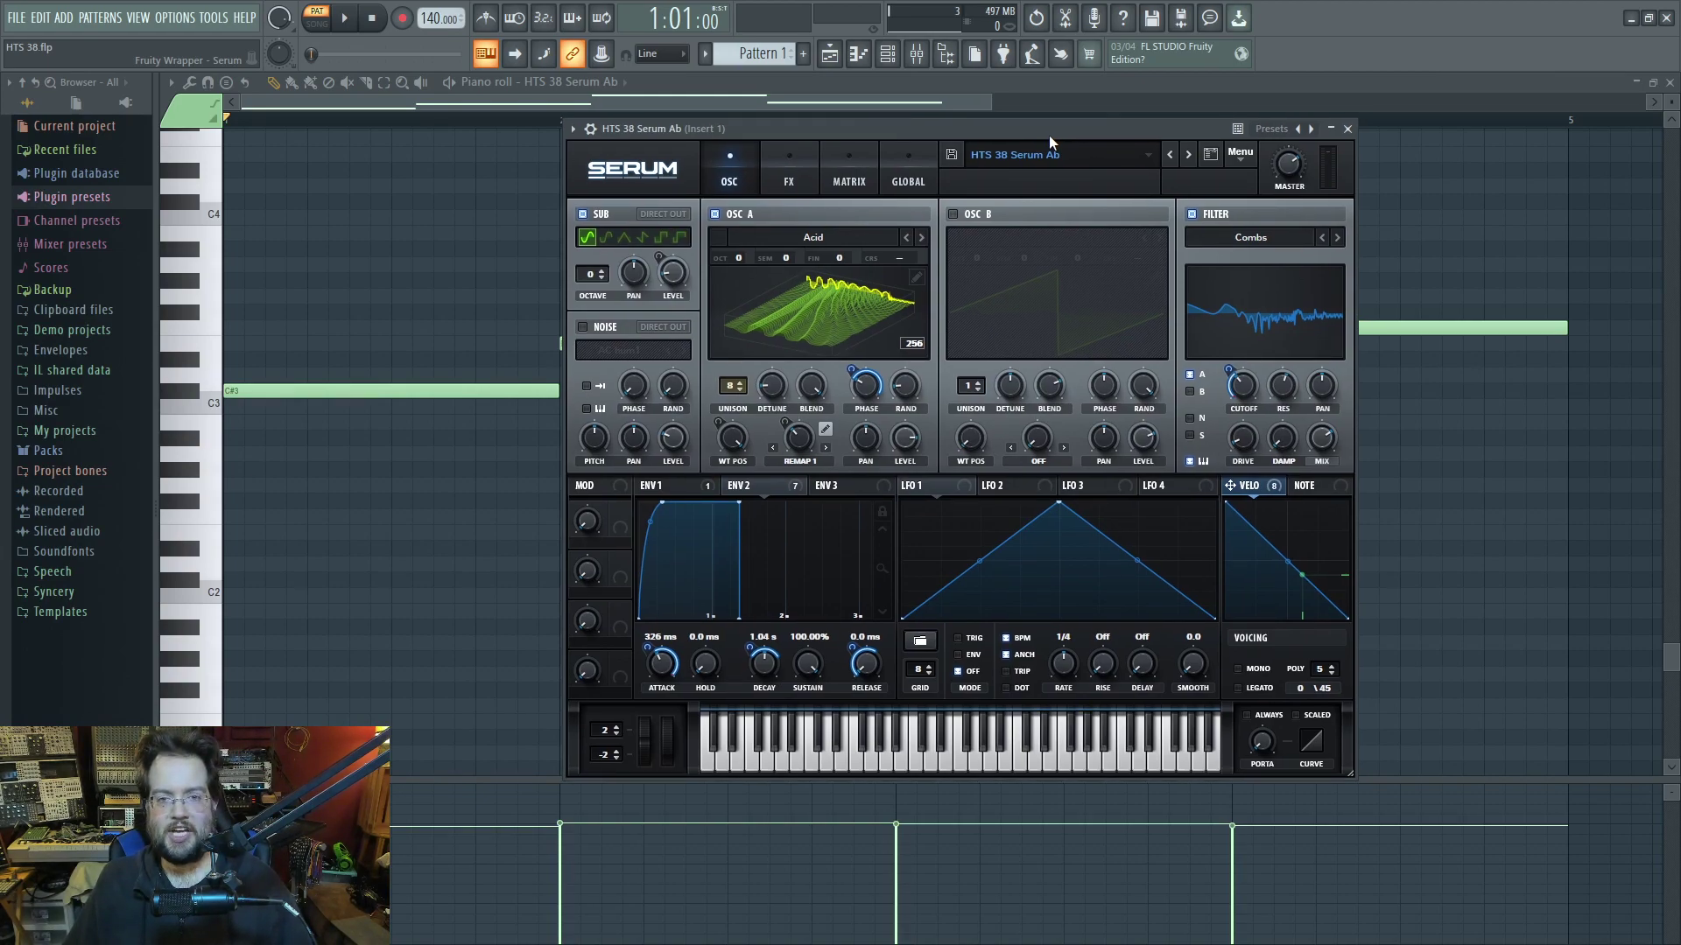
pyautogui.moveTo(1049, 136); pyautogui.dragTo(1064, 149)
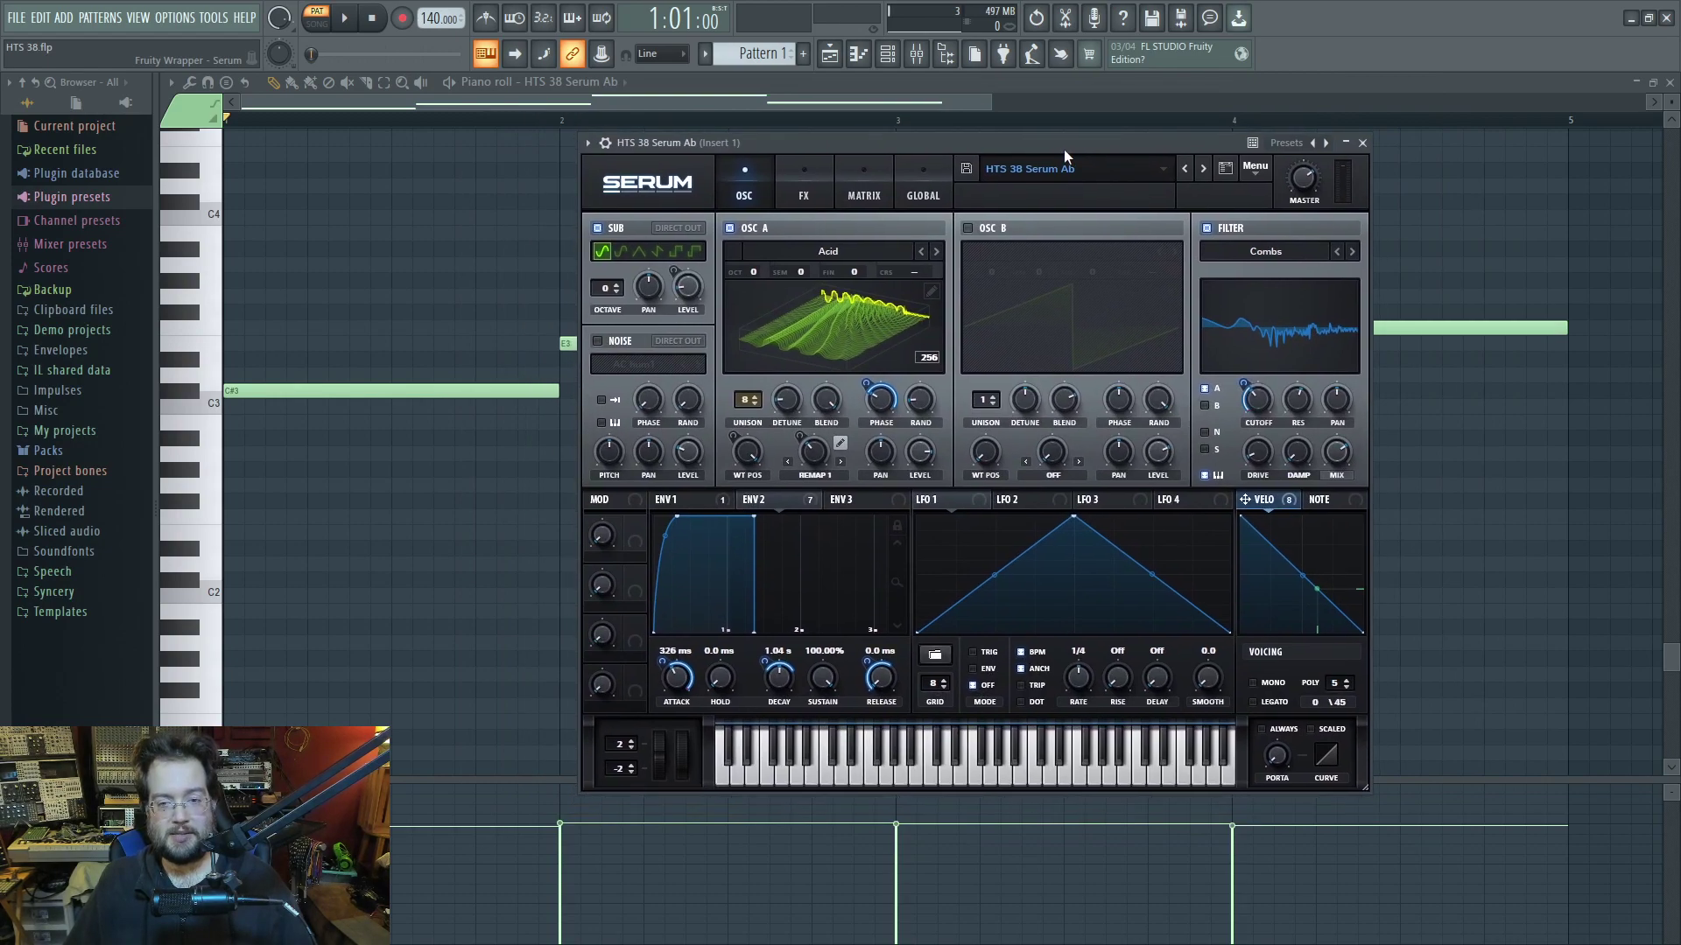
pyautogui.moveTo(1065, 149); pyautogui.dragTo(1065, 130)
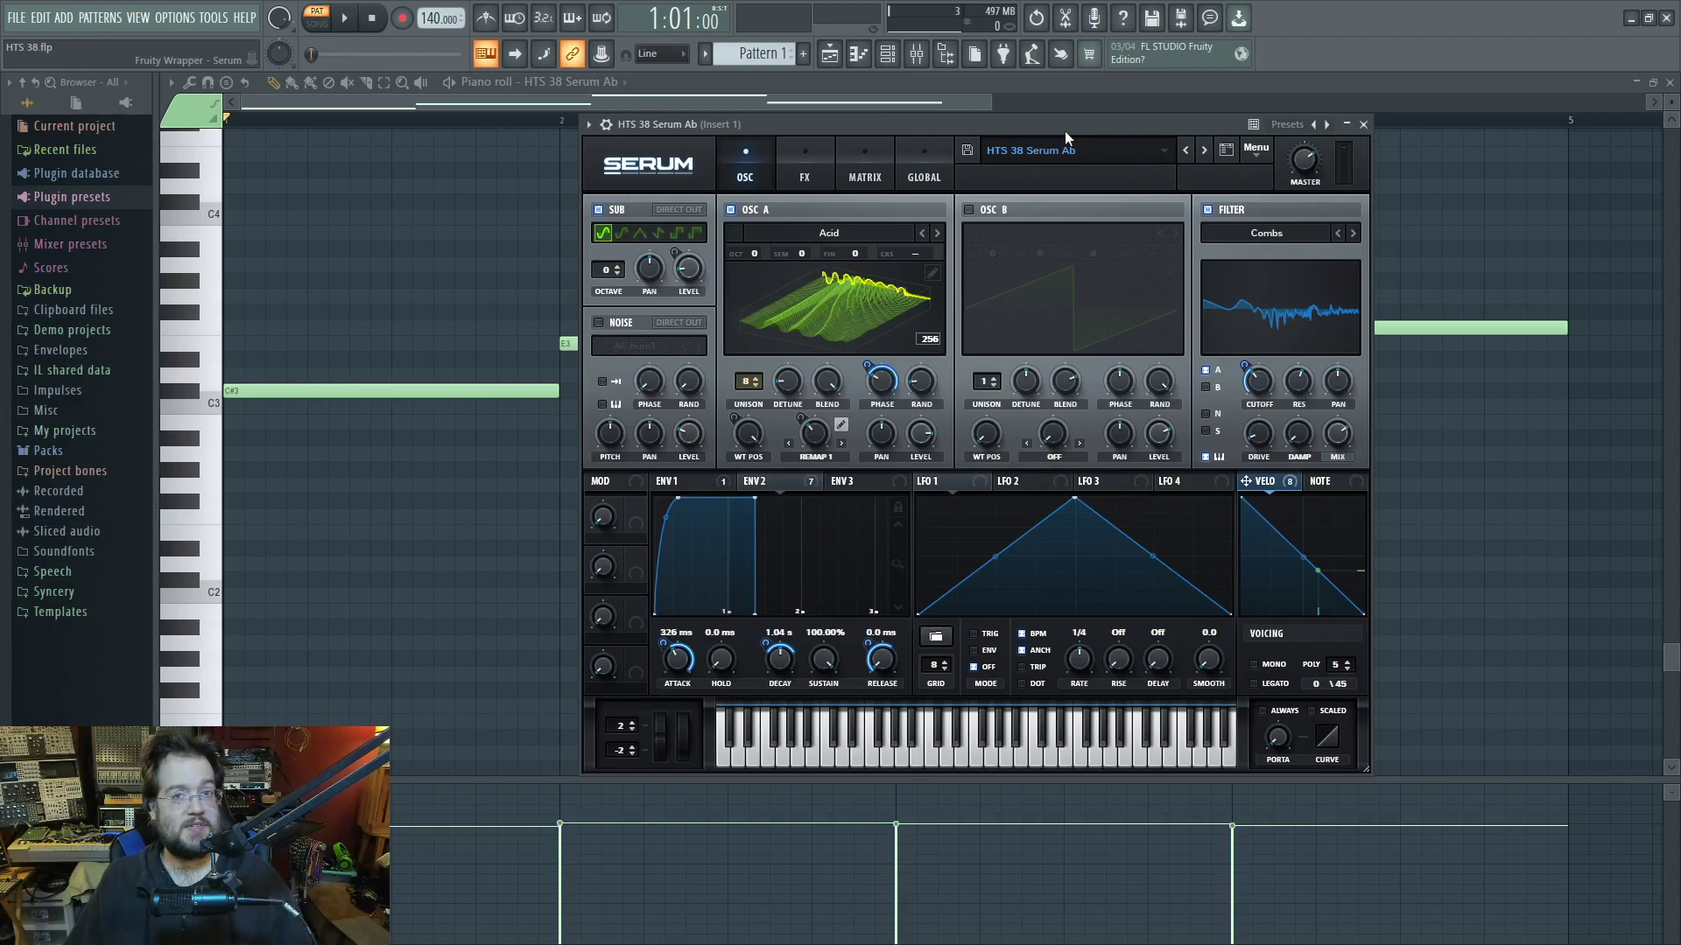
pyautogui.moveTo(1065, 131); pyautogui.dragTo(1064, 143)
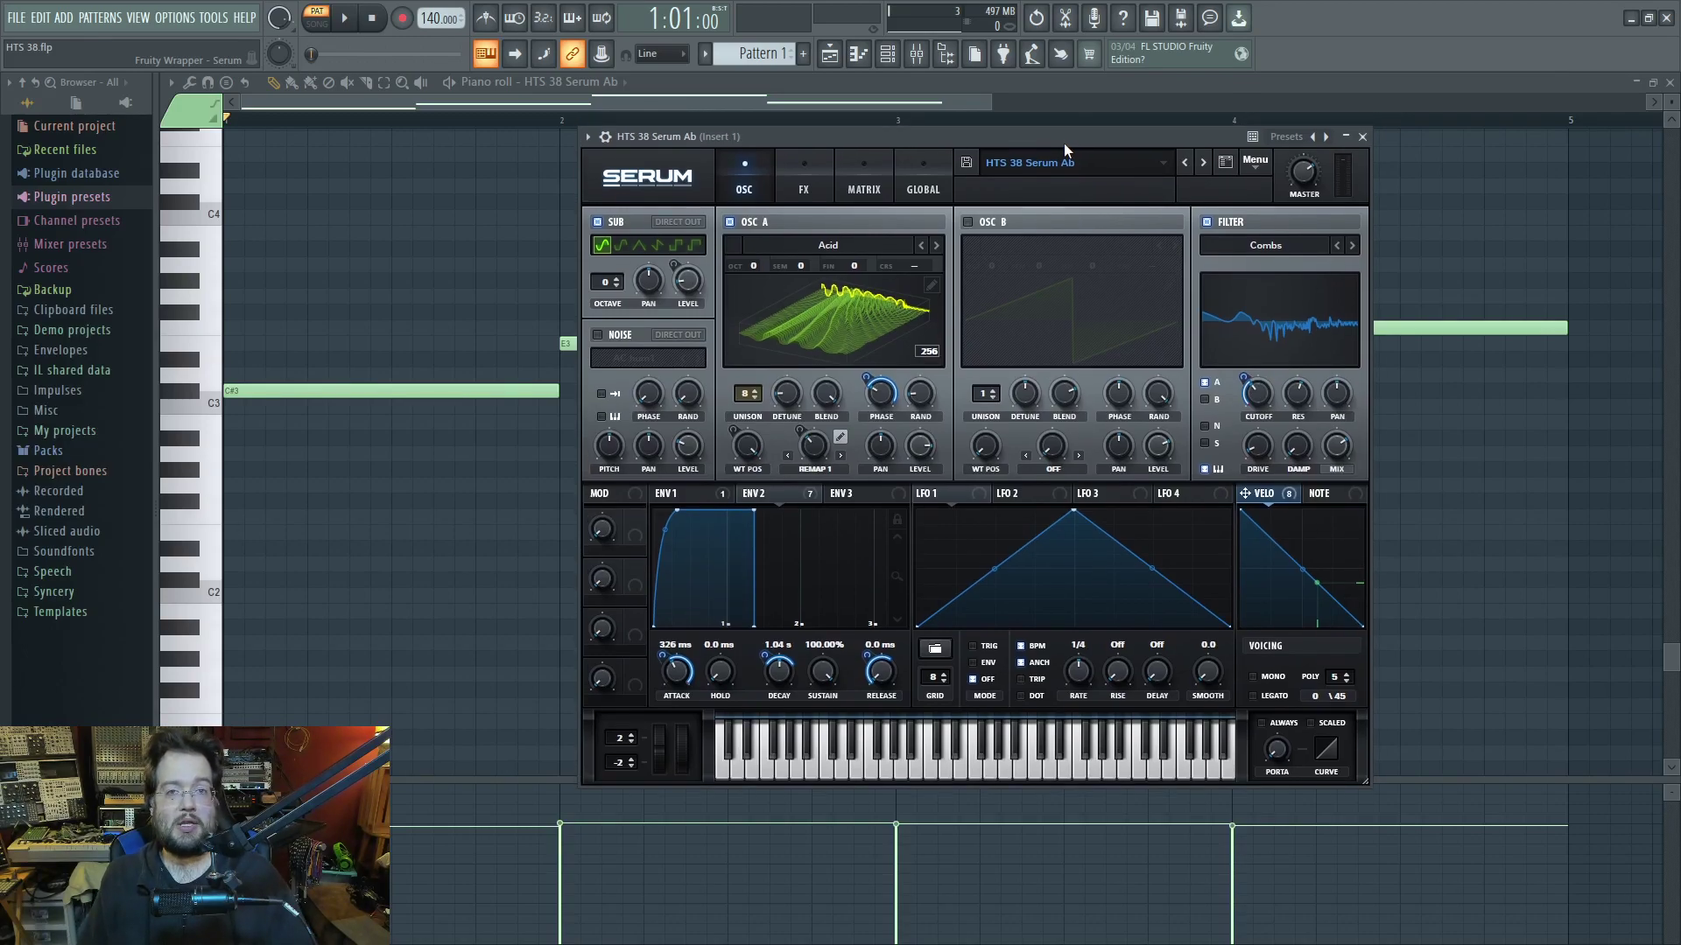